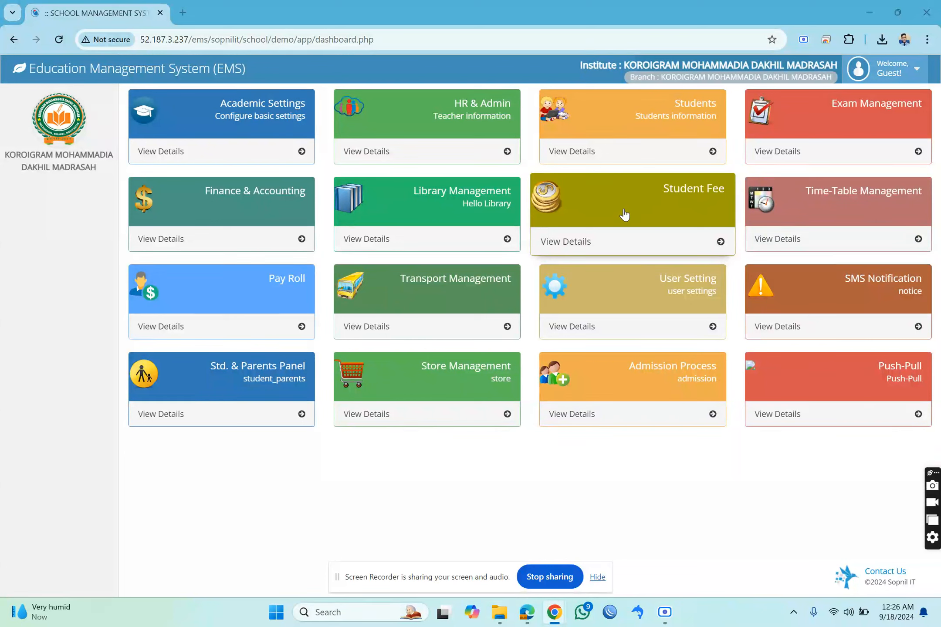
Open the Student Fee module and examine the existing absent and late fine record under Attendance Fine Declare.
left_click(659, 210)
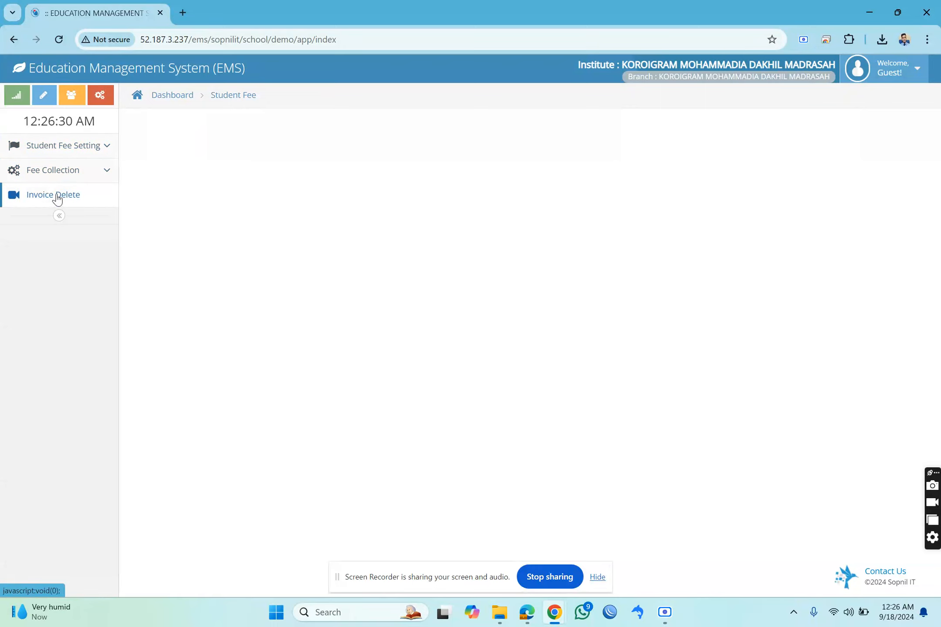
left_click(75, 147)
left_click(52, 177)
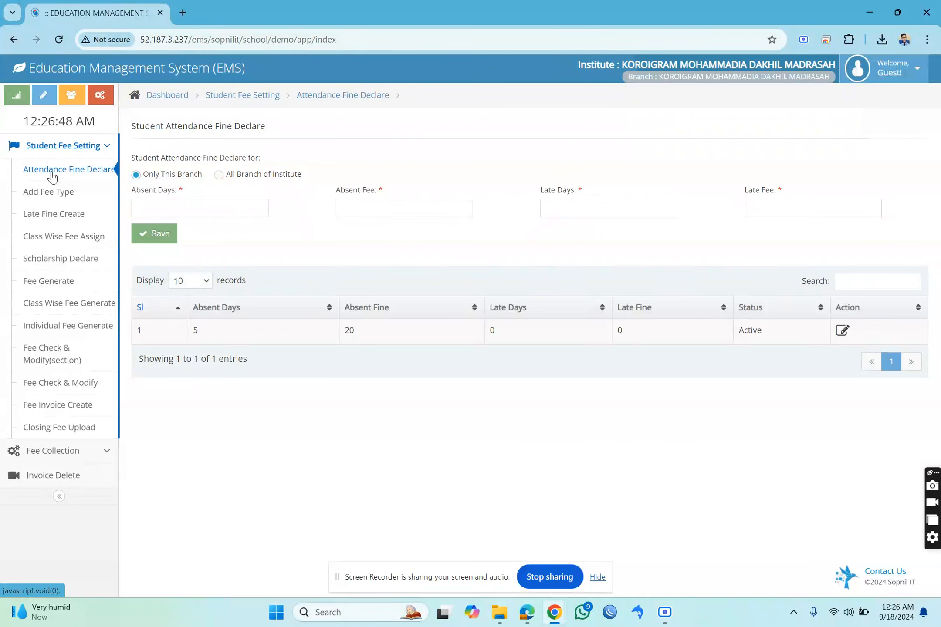
left_click_drag(188, 331, 213, 338)
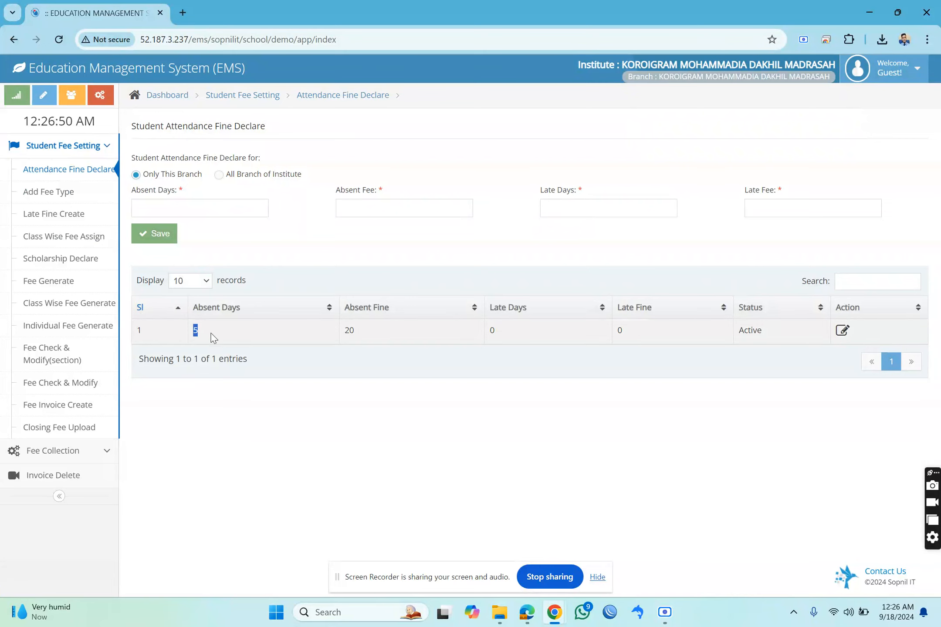
left_click(349, 330)
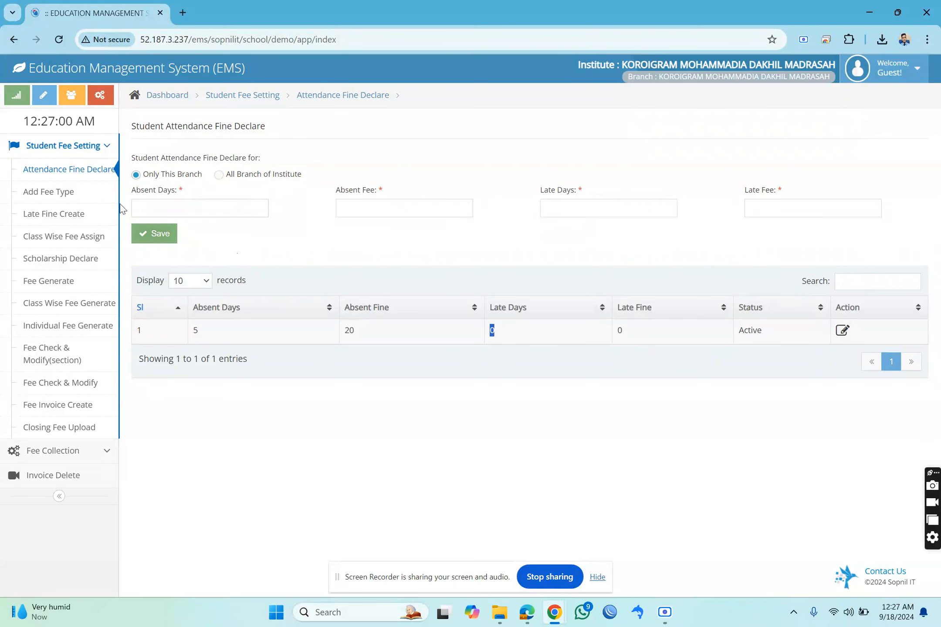
Enter "tuition" as the fee head name in Add Fee Type and check the available fee types.
left_click(60, 197)
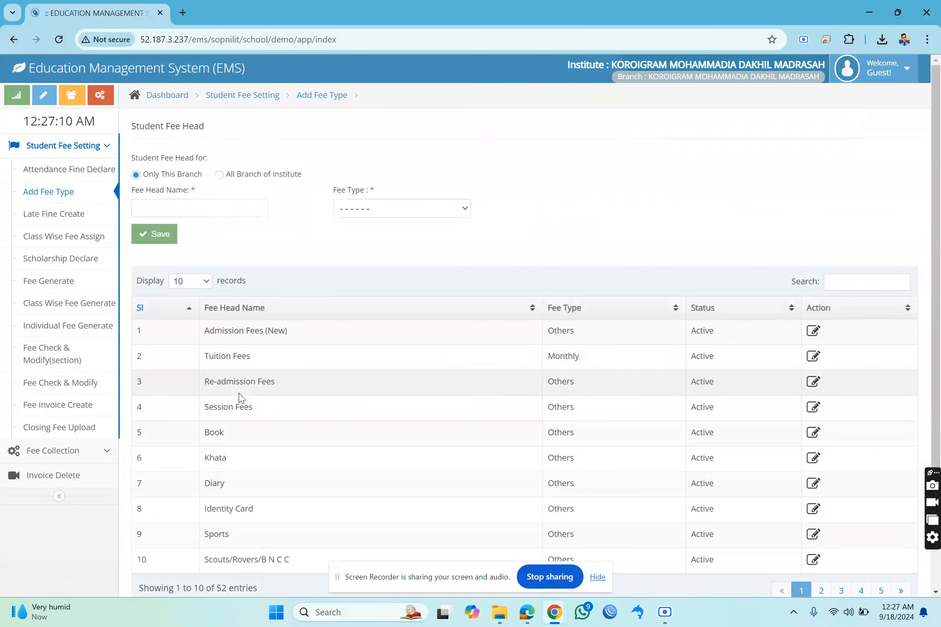
scroll(224, 480, "down", 1)
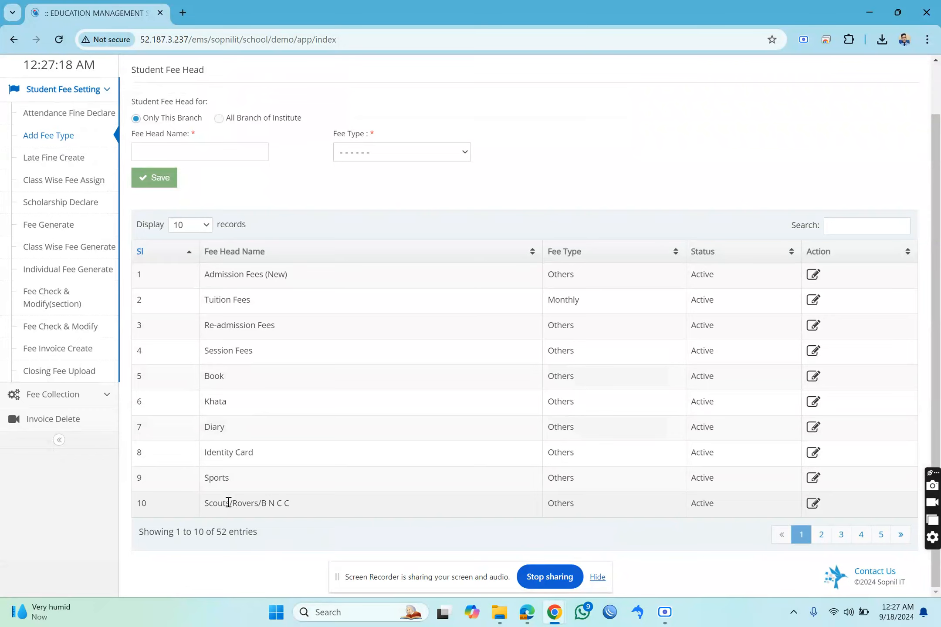
left_click(242, 156)
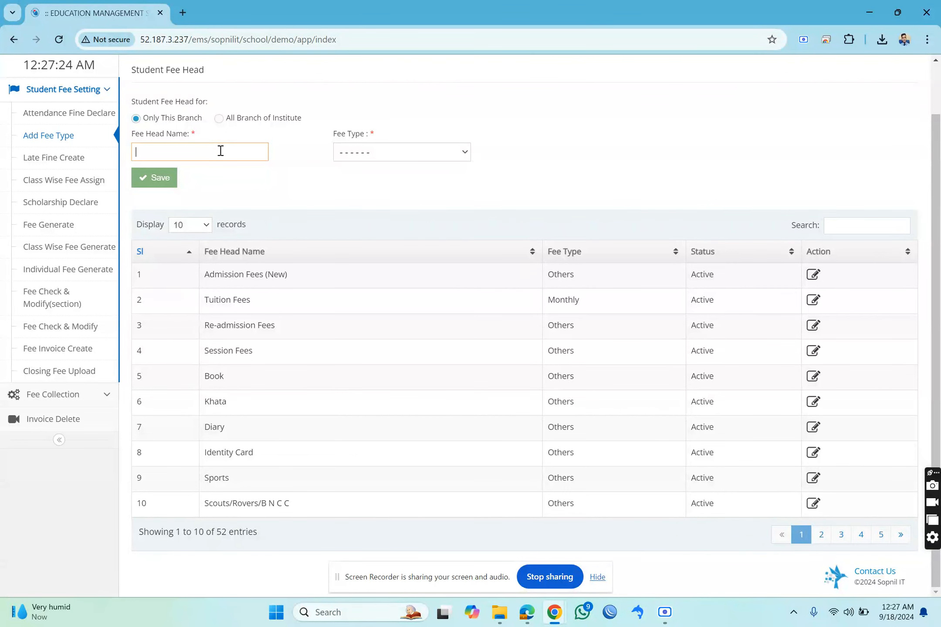
type("tusi")
key("BackSpace")
key("BackSpace")
type("ition")
left_click(392, 158)
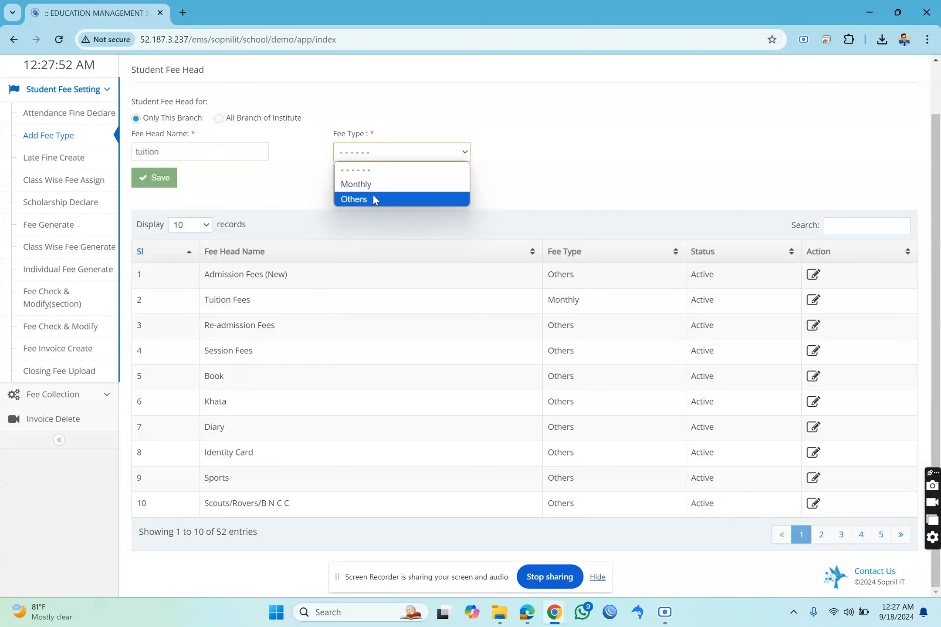
left_click(268, 182)
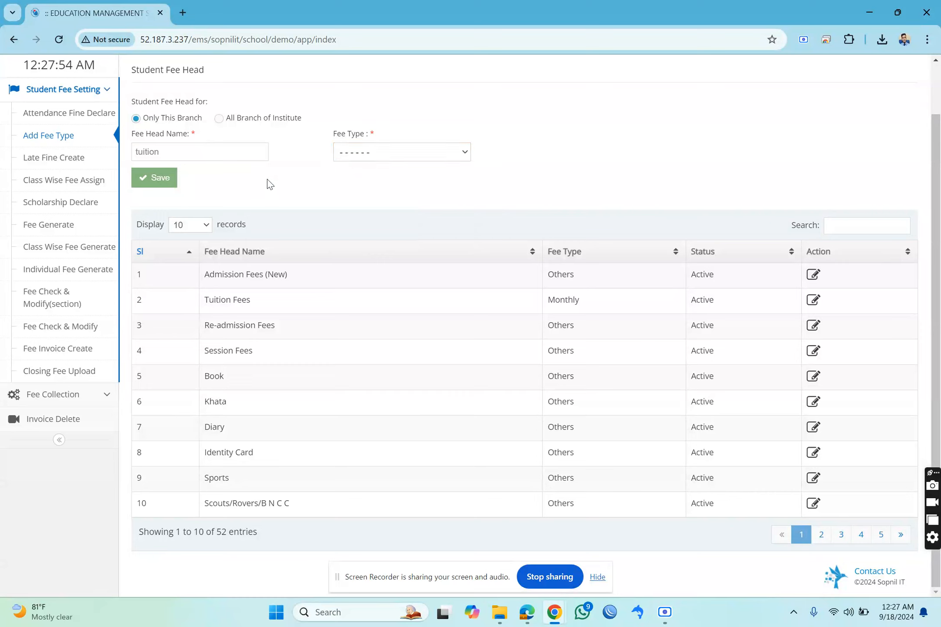
Fill in Late Fine Create for all departments with shift N/A, medium Bangla, amount 100 and date 10-09-2024.
left_click(70, 162)
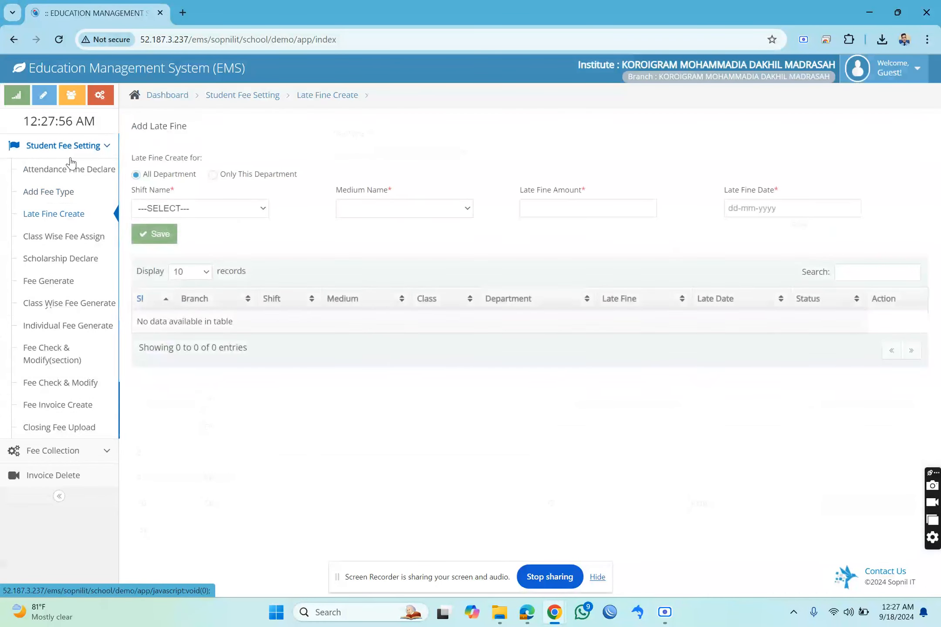
left_click(231, 209)
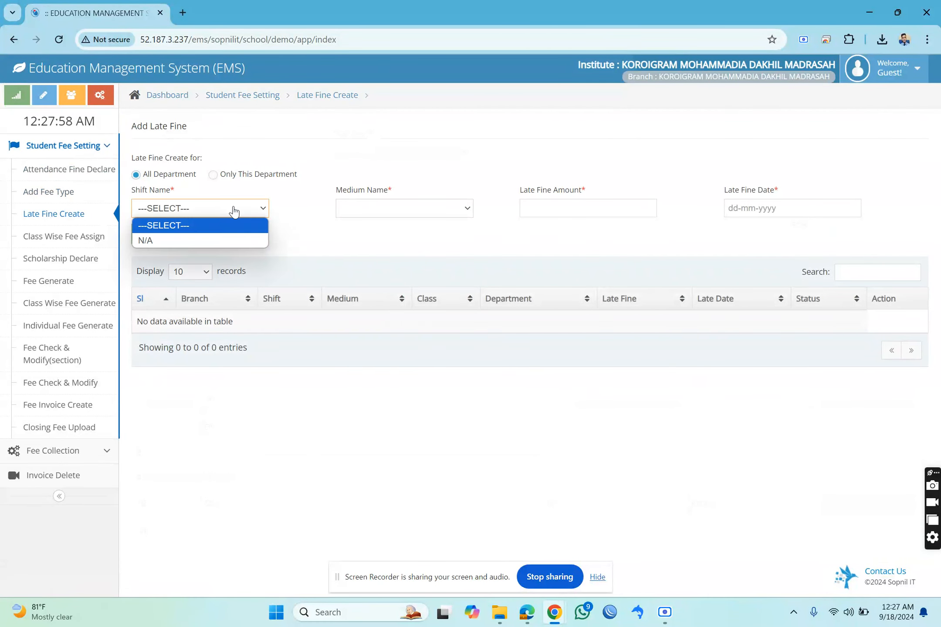
left_click(209, 240)
left_click(378, 209)
left_click(369, 241)
left_click(560, 206)
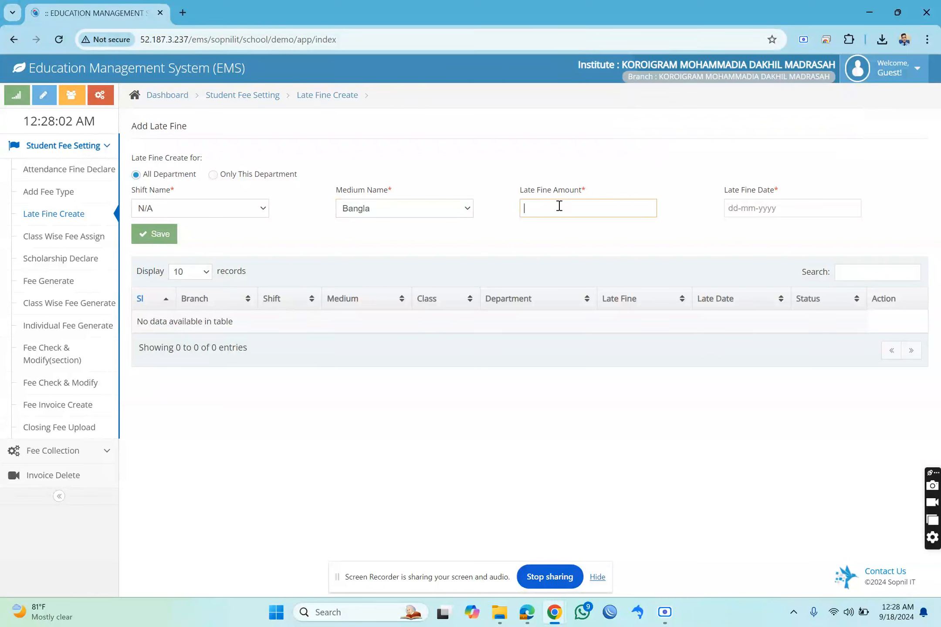
type("100")
left_click(782, 208)
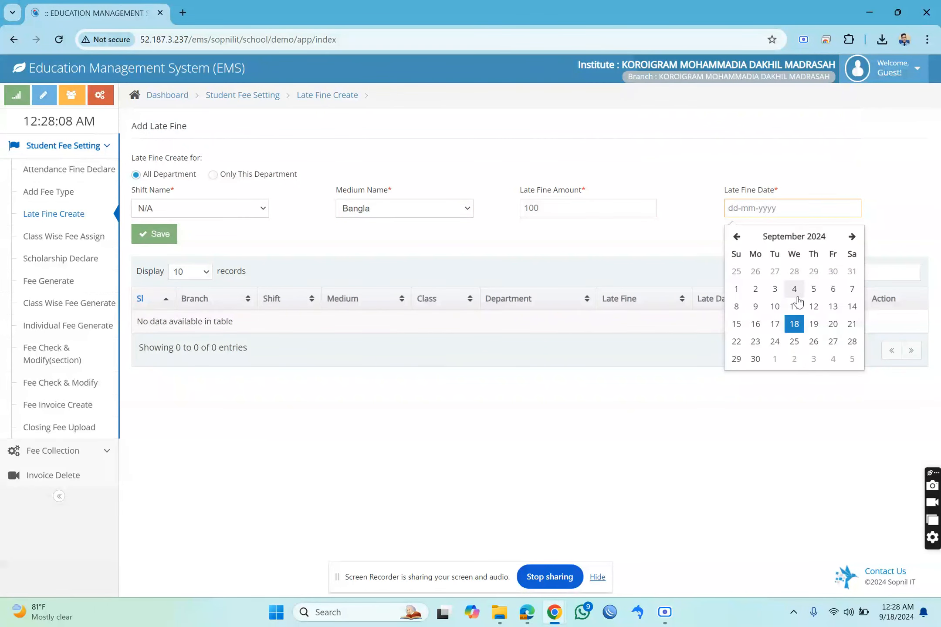
left_click(775, 306)
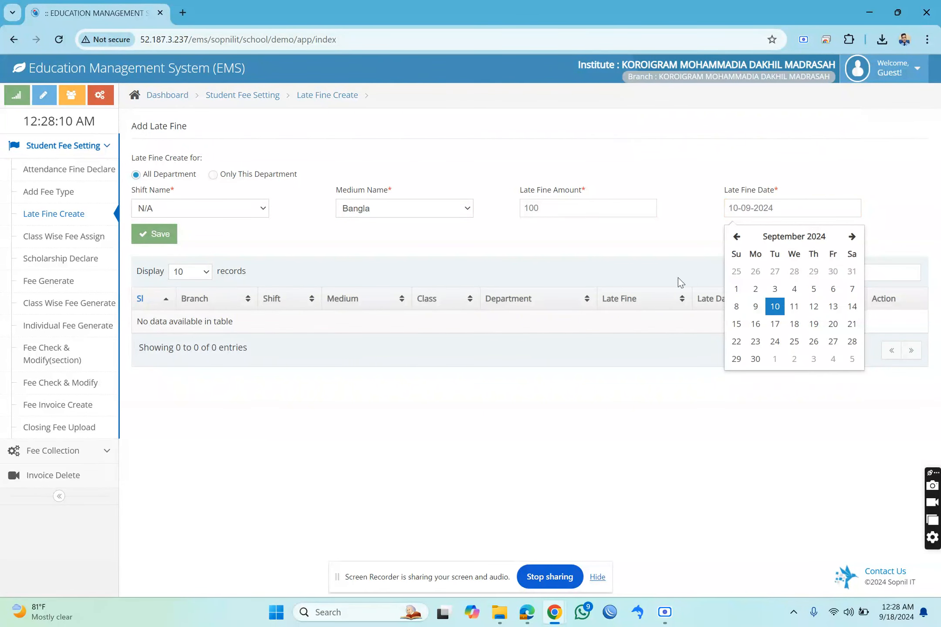
left_click(554, 260)
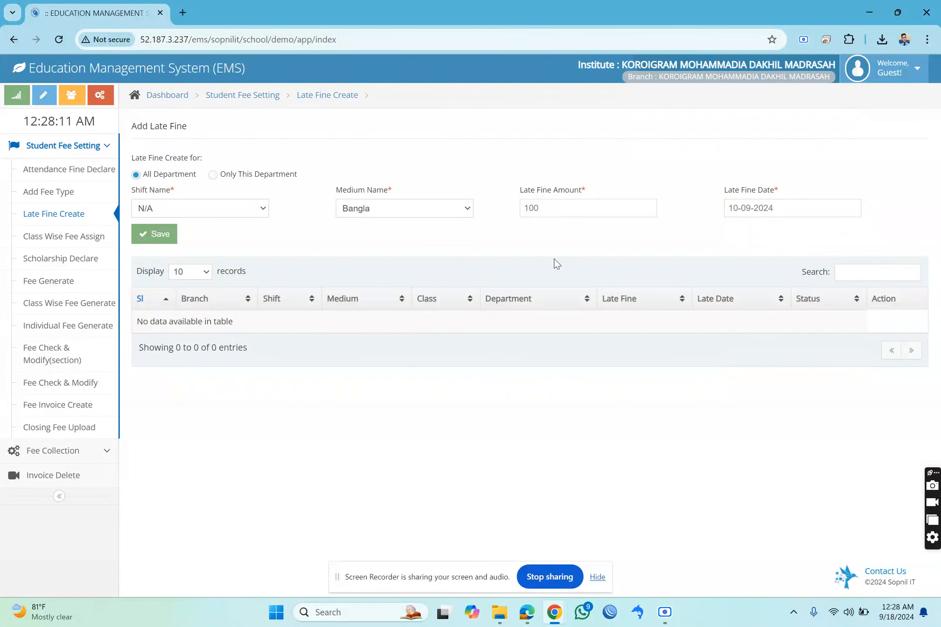
Recheck the shift, medium and amount of the late fine and save it.
left_click(257, 212)
left_click(392, 214)
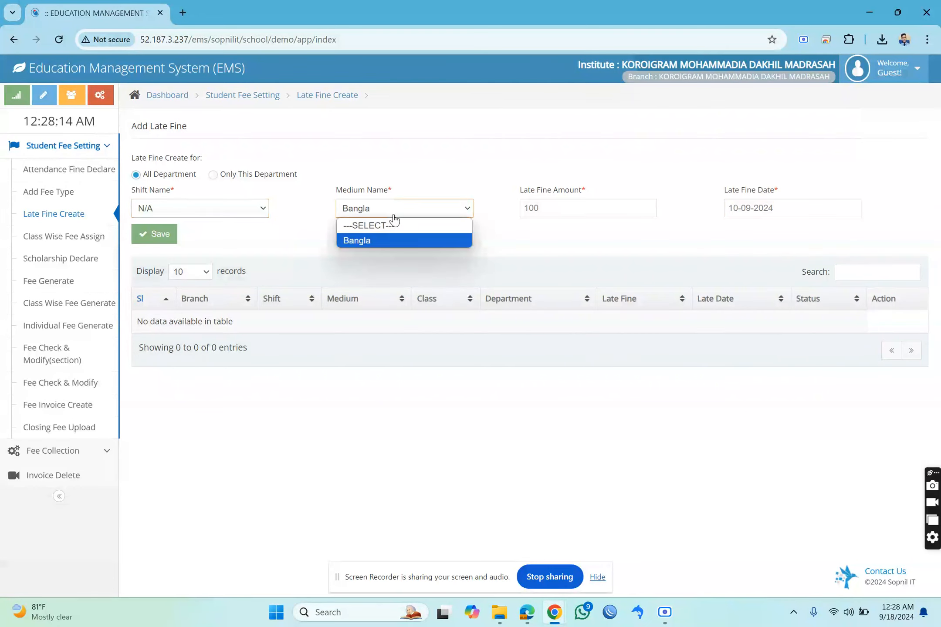
left_click(545, 196)
double_click(584, 208)
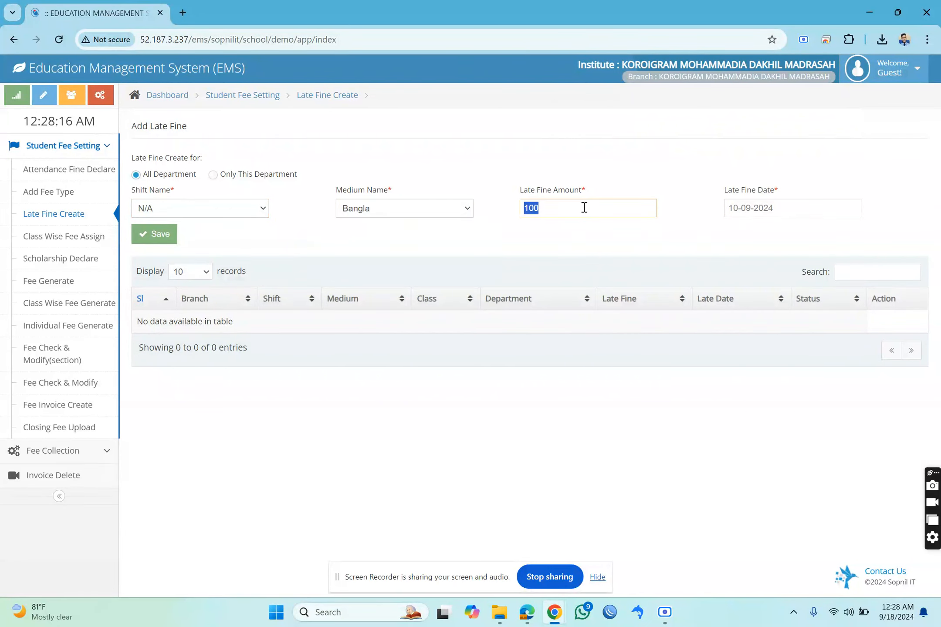
left_click(629, 168)
double_click(566, 213)
left_click(299, 246)
left_click(160, 243)
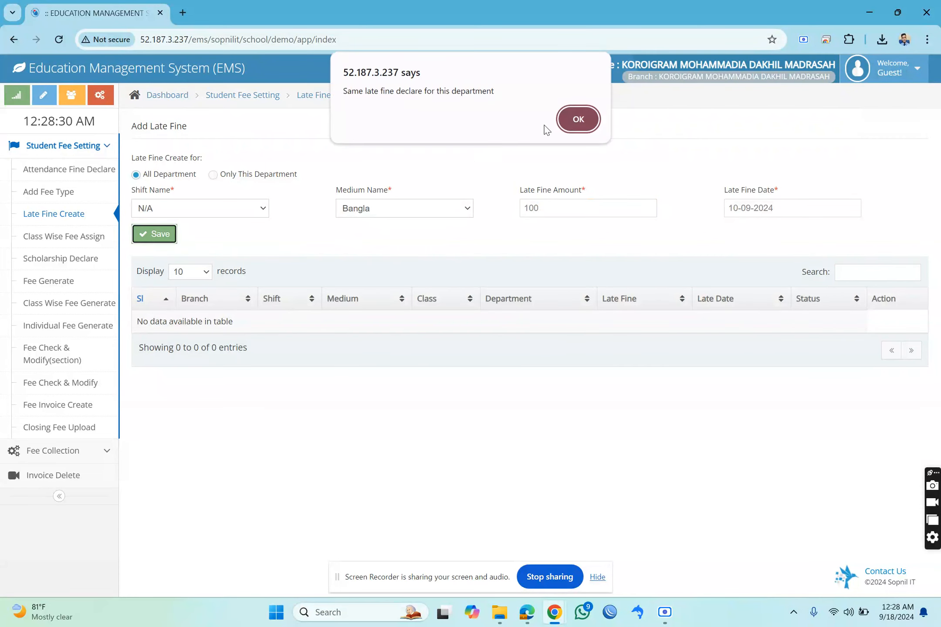
left_click(577, 118)
Examine the late fine entries listed for each class and department.
left_click_drag(232, 291, 658, 406)
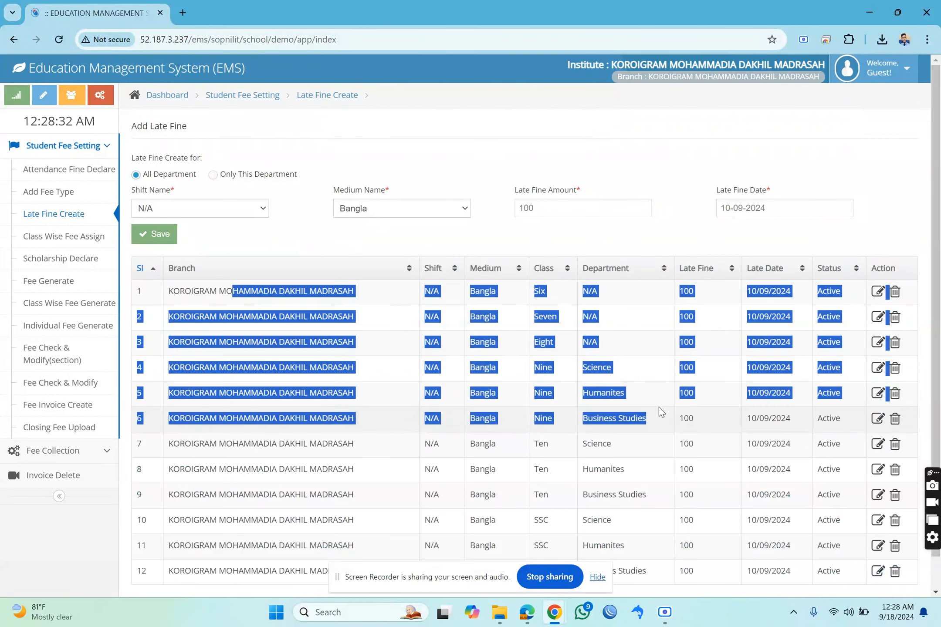
scroll(659, 406, "down", 1)
left_click_drag(653, 487, 566, 383)
left_click(666, 441)
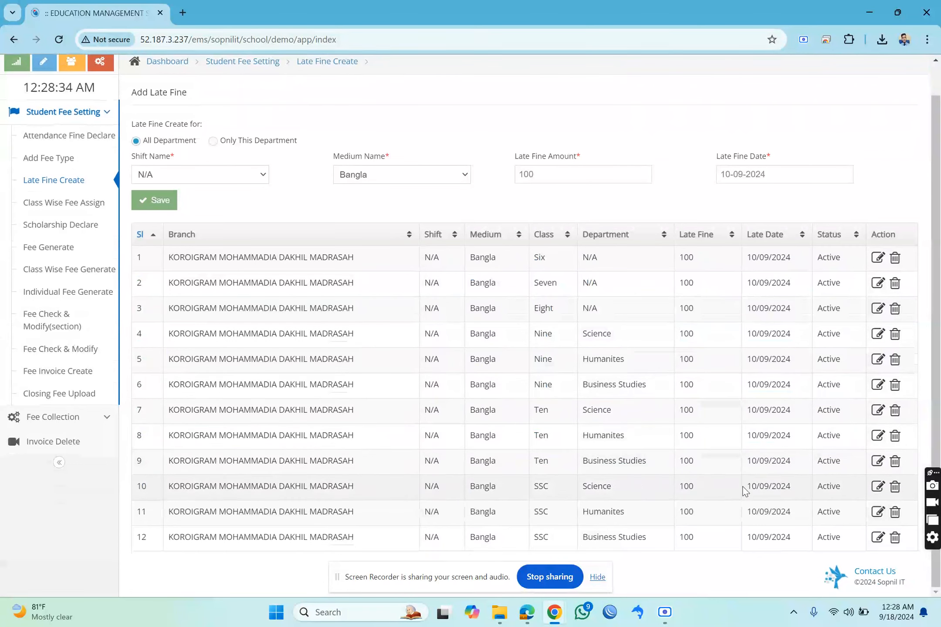
left_click_drag(759, 522, 455, 336)
left_click(453, 344)
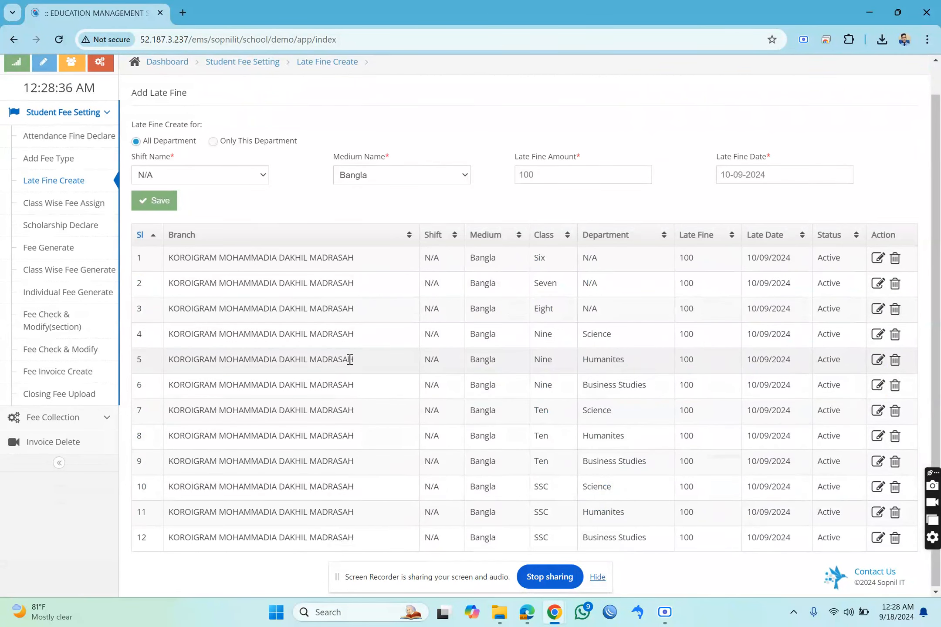
scroll(346, 359, "up", 1)
left_click_drag(239, 317, 429, 453)
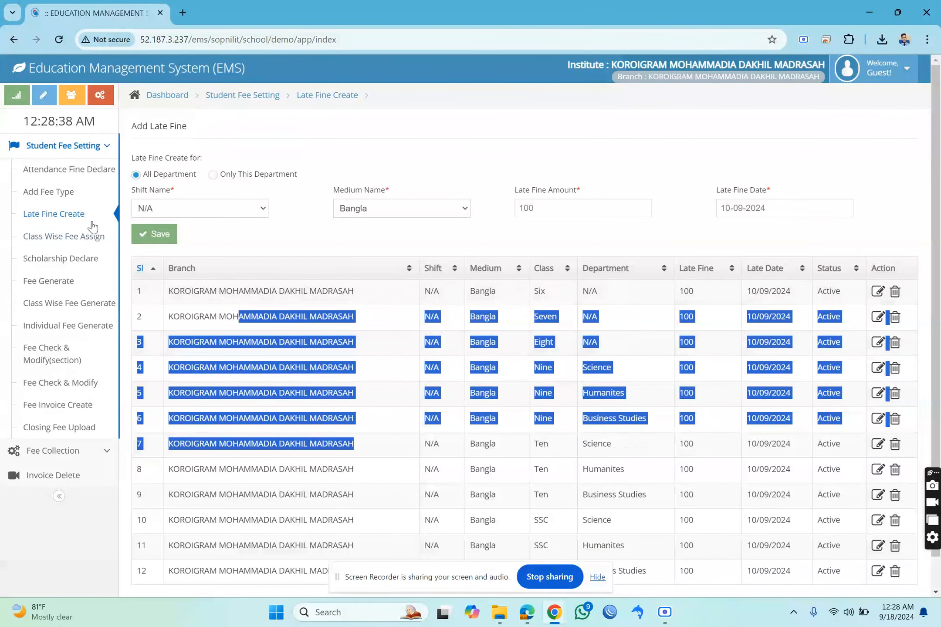
Choose shift N/A, medium Bangla, class Six and department N/A in Class Wise Fee Assign.
left_click(57, 238)
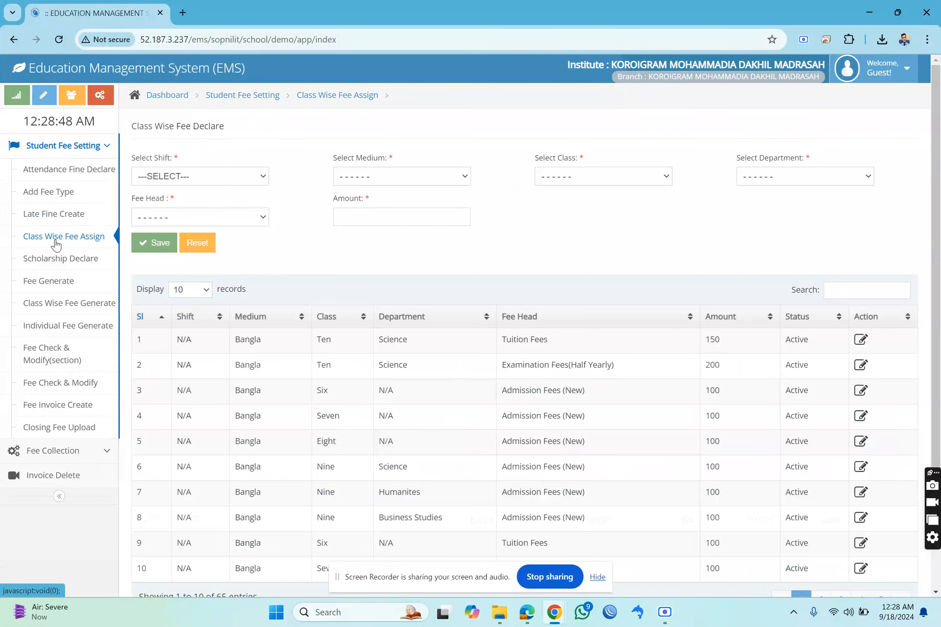
double_click(502, 340)
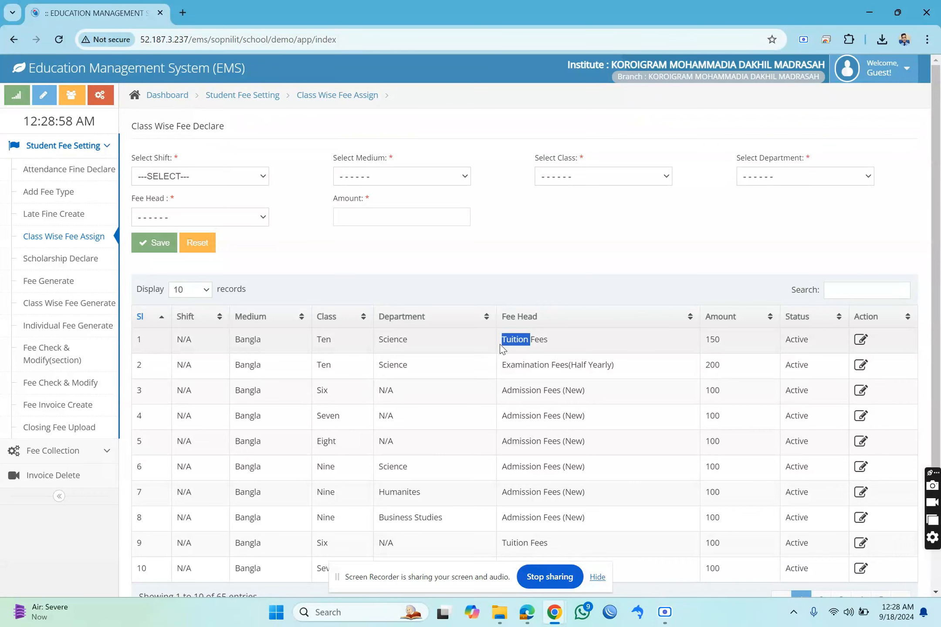
left_click(226, 178)
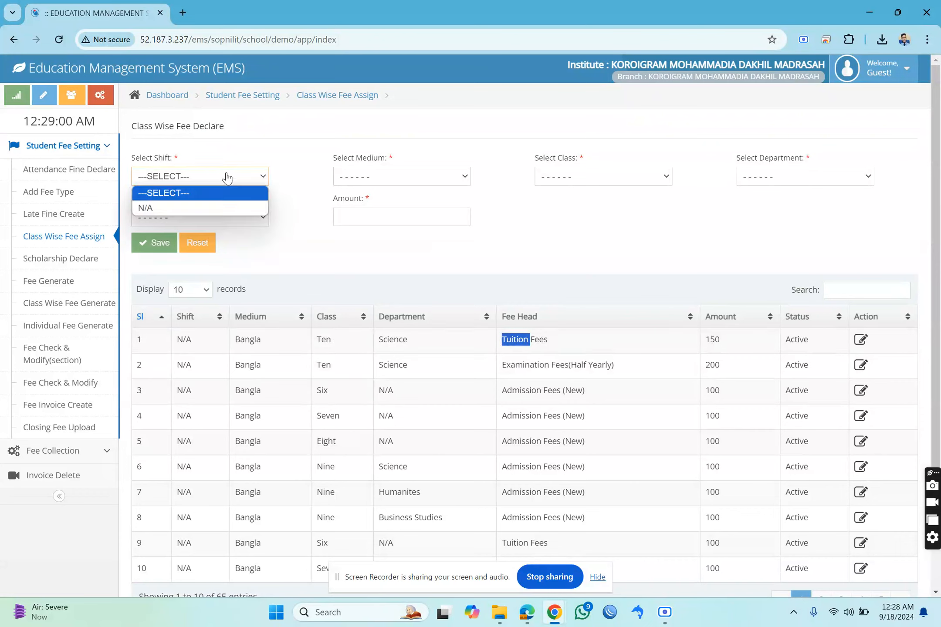
left_click(203, 207)
left_click(370, 179)
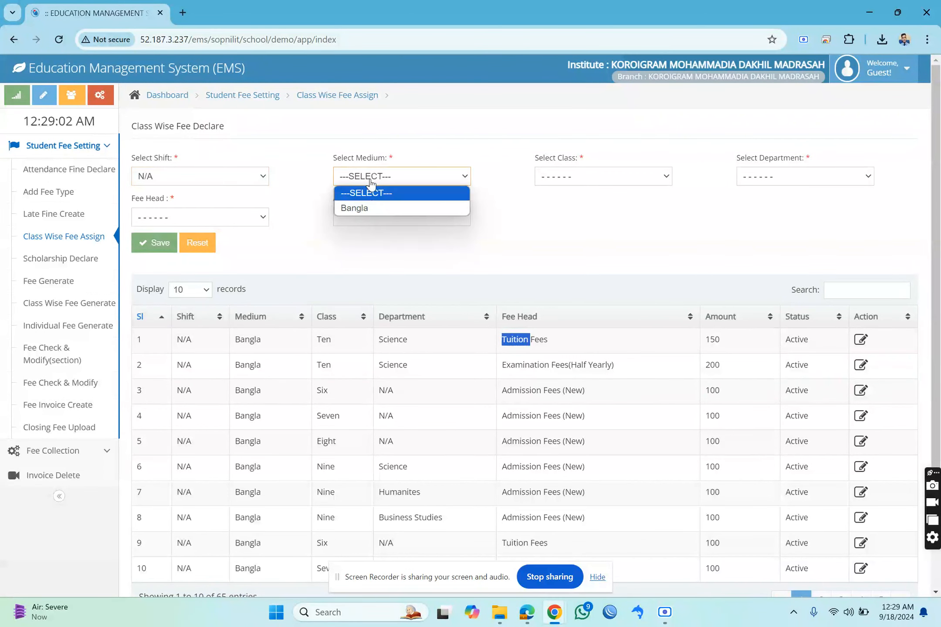
left_click(388, 208)
left_click(551, 177)
left_click(550, 206)
left_click(779, 180)
left_click(766, 205)
Set the class wise fee head to Tuition Fees with an amount of 500.
left_click(230, 217)
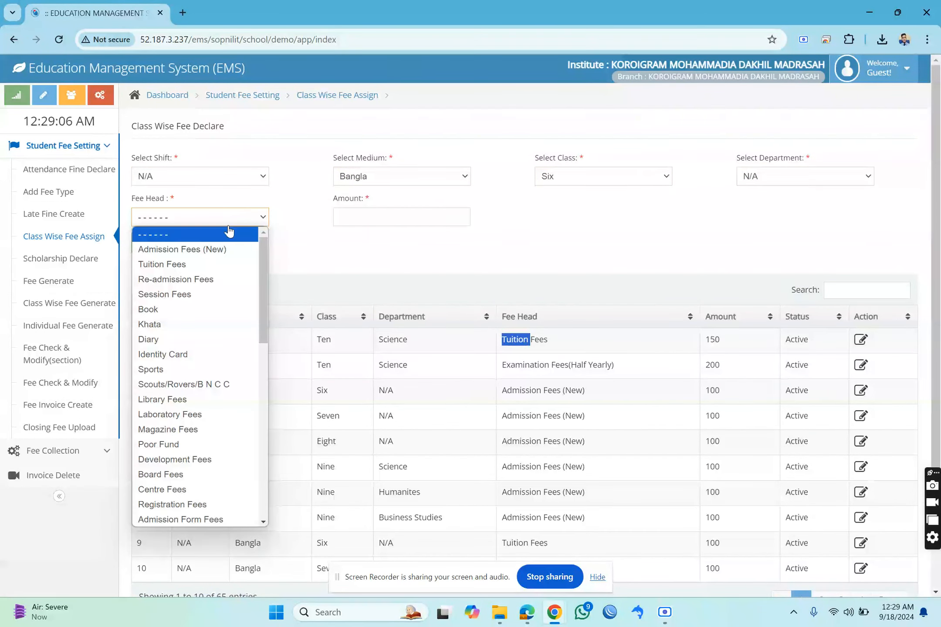
left_click(218, 263)
left_click(362, 220)
type("500")
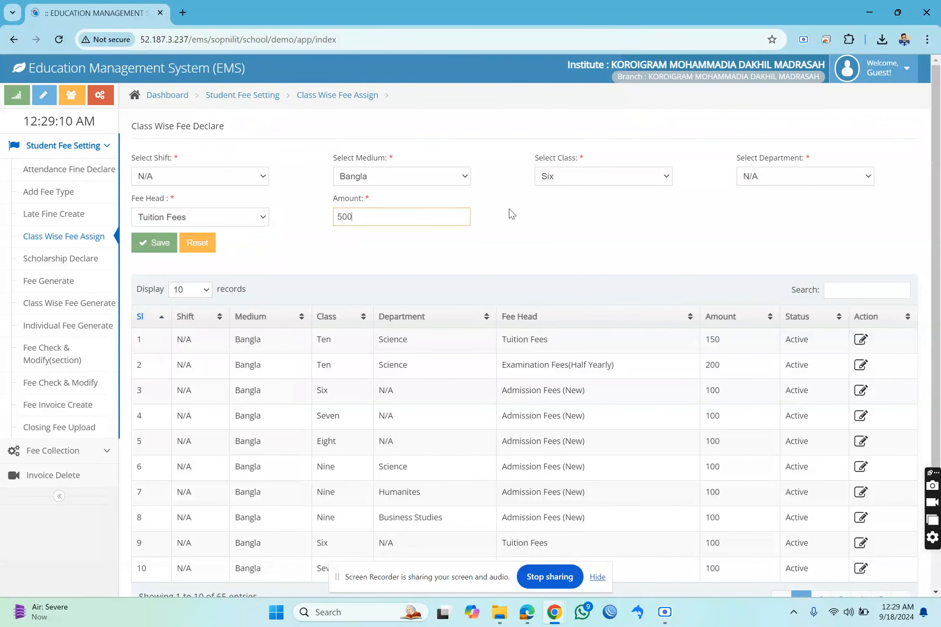
Switch the tuition fee assignment to class Seven with department N/A.
left_click(611, 182)
left_click(603, 218)
left_click(771, 183)
left_click(763, 210)
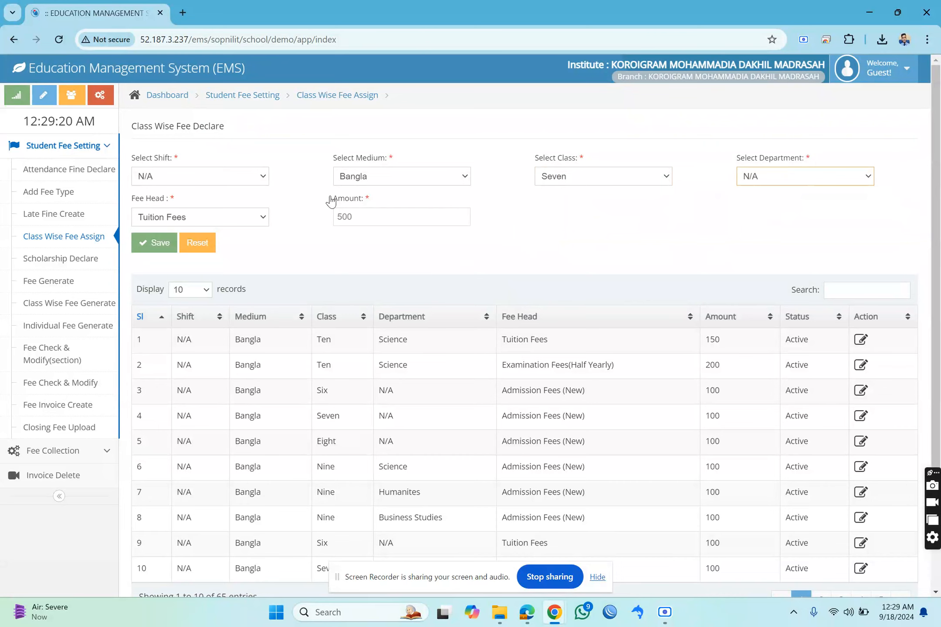
Choose shift N/A, medium Bangla, class Six and department N/A in Scholarship Declare.
left_click(87, 264)
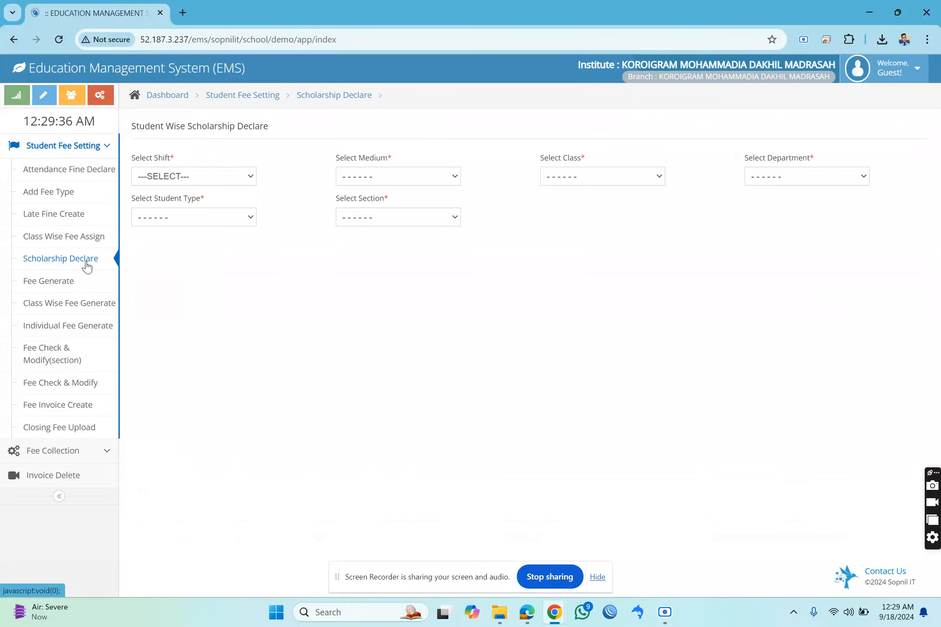
left_click(182, 178)
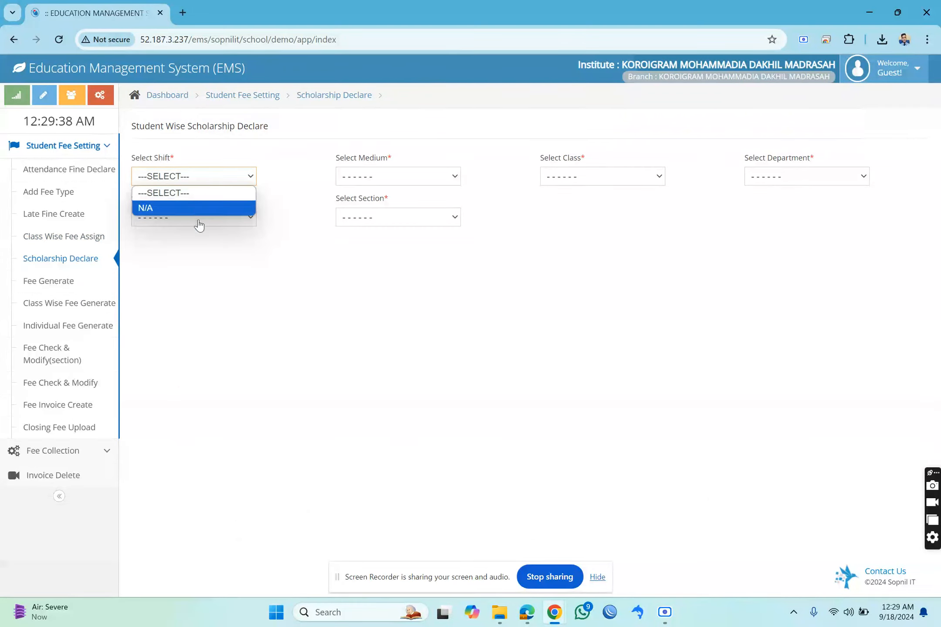
left_click(196, 210)
left_click(375, 177)
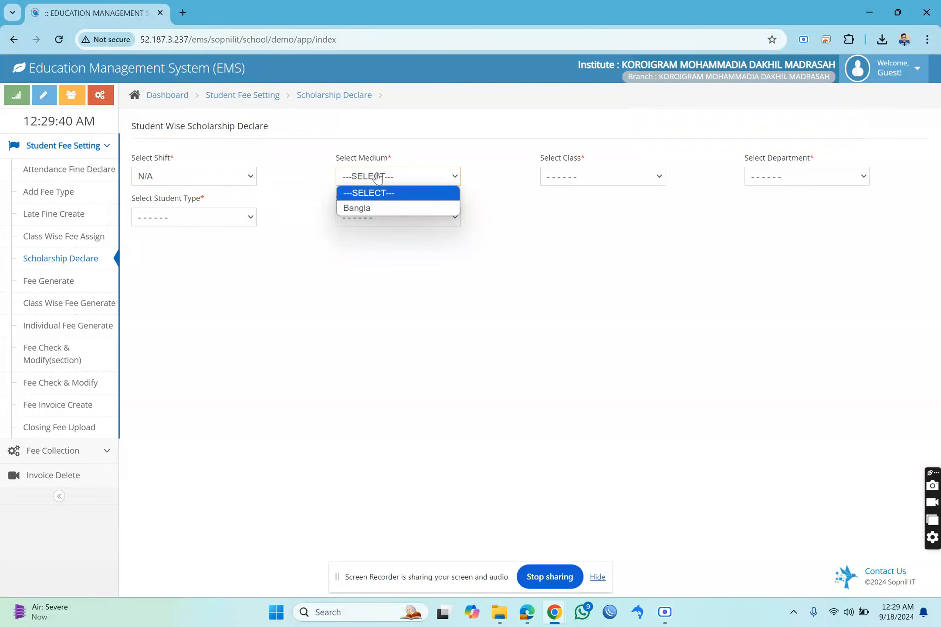
left_click(378, 207)
left_click(567, 179)
left_click(579, 208)
left_click(775, 181)
left_click(778, 209)
Set the student type to Combined and the section to N/A, and look through the students listed for scholarships.
left_click(253, 216)
left_click(204, 247)
left_click(374, 217)
left_click(378, 249)
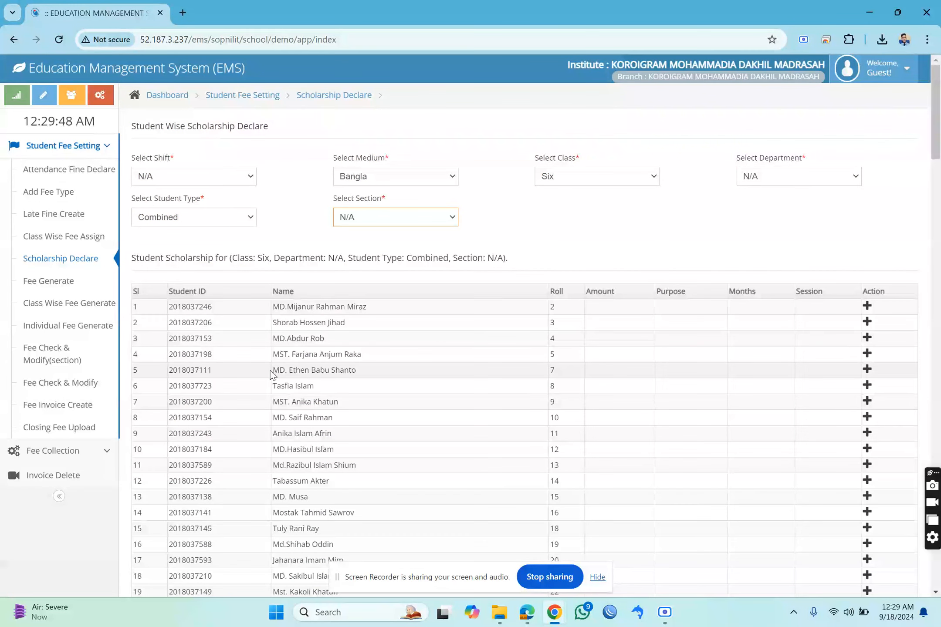
left_click_drag(280, 307, 356, 308)
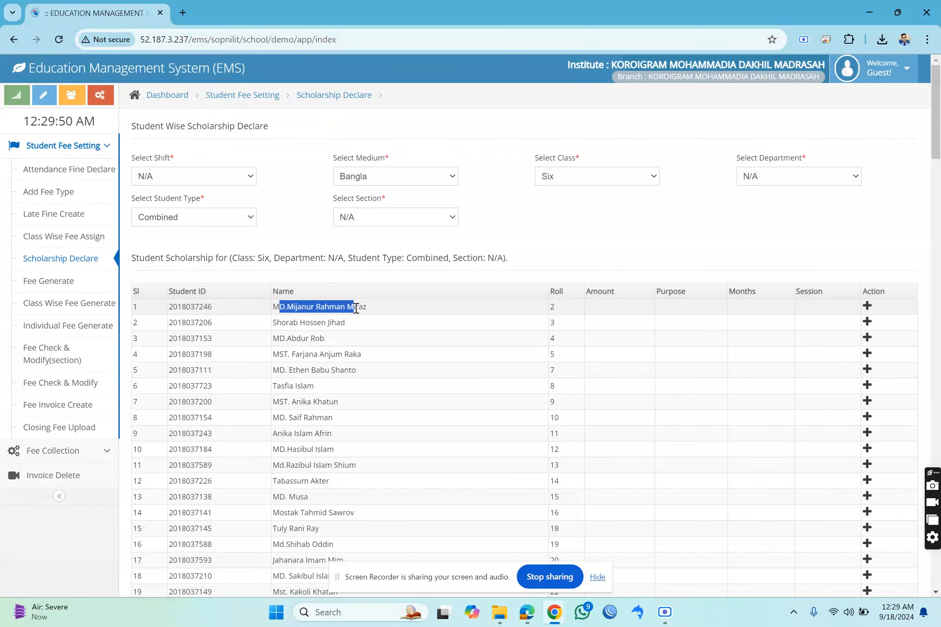
left_click(408, 313)
scroll(500, 334, "down", 3)
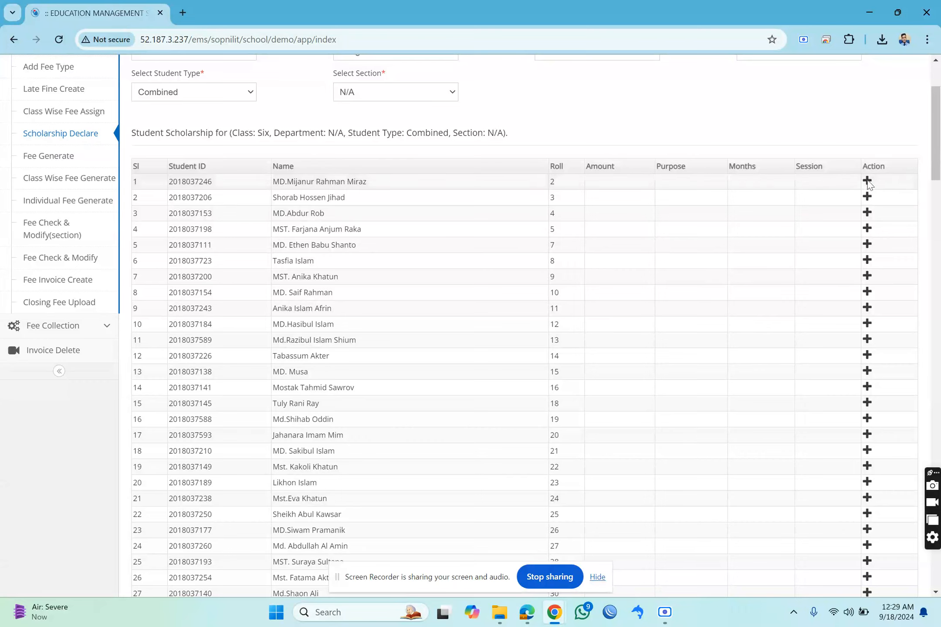
Start a scholarship declaration for the first listed student with an amount of 250 and the head Scholarship.
left_click(867, 182)
left_click(374, 169)
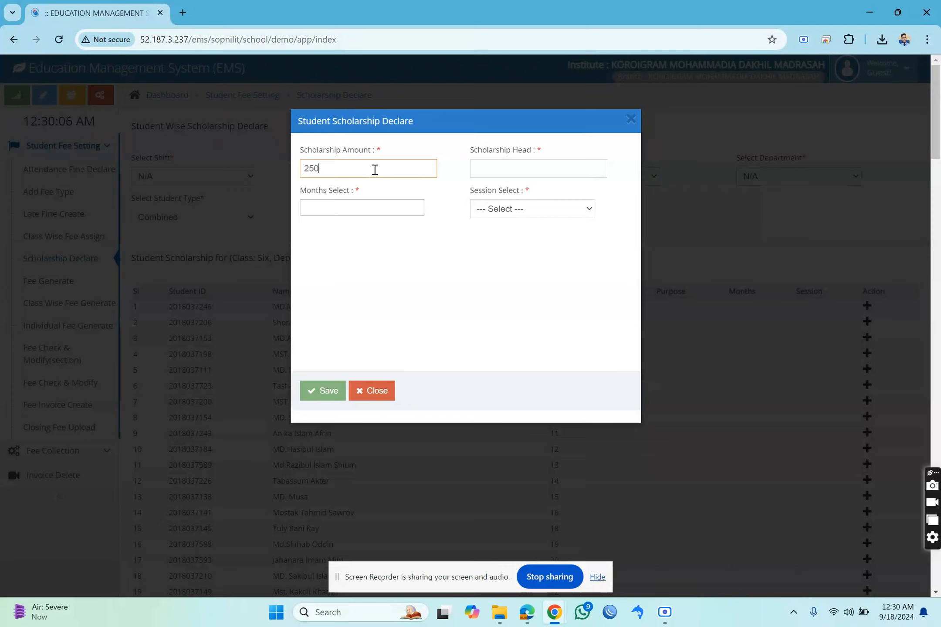
left_click(484, 175)
double_click(489, 151)
key("ctrl+c")
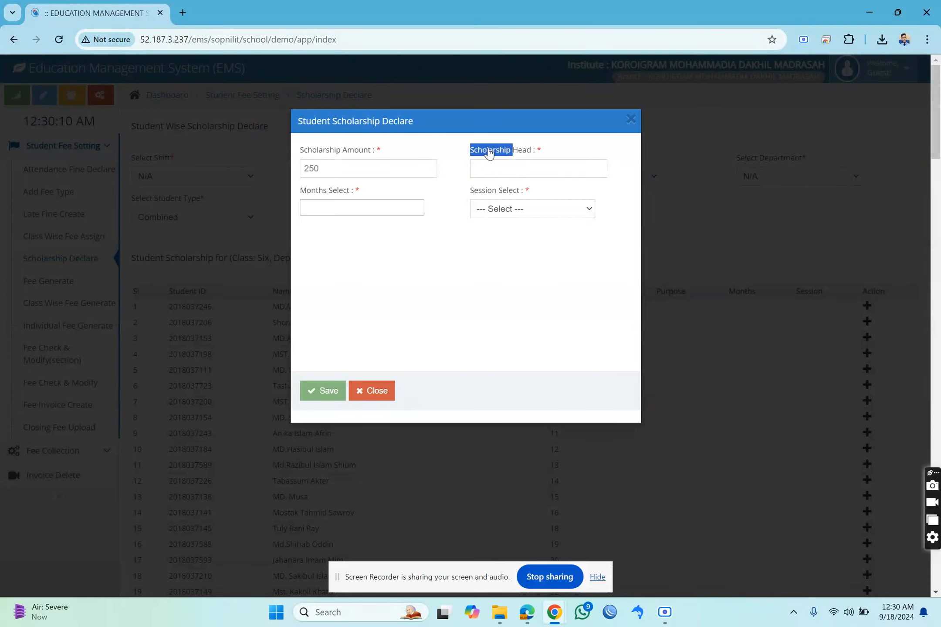
left_click(501, 170)
key("ctrl+v")
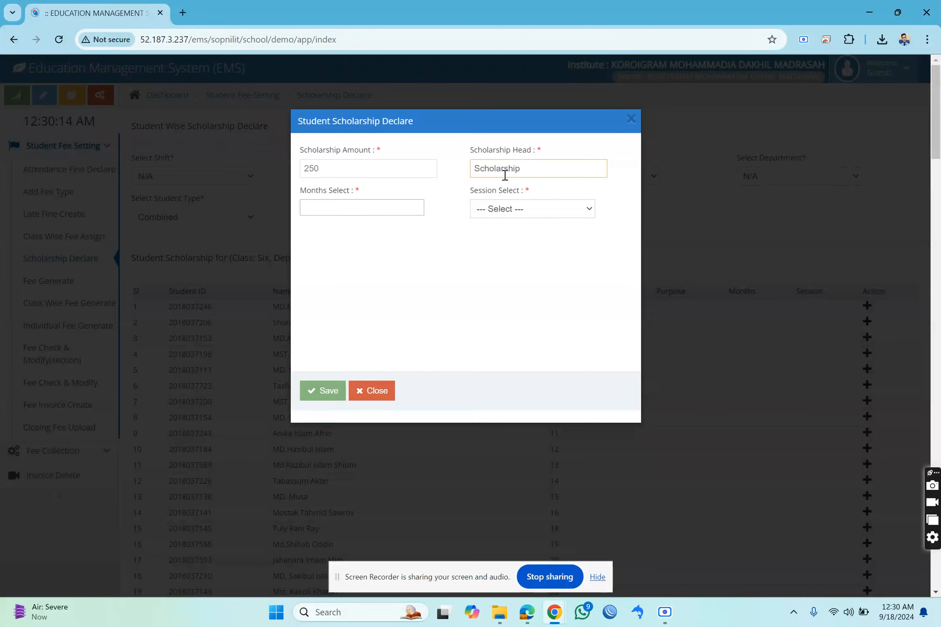
Select all months from January to December for the student's scholarship.
left_click(366, 213)
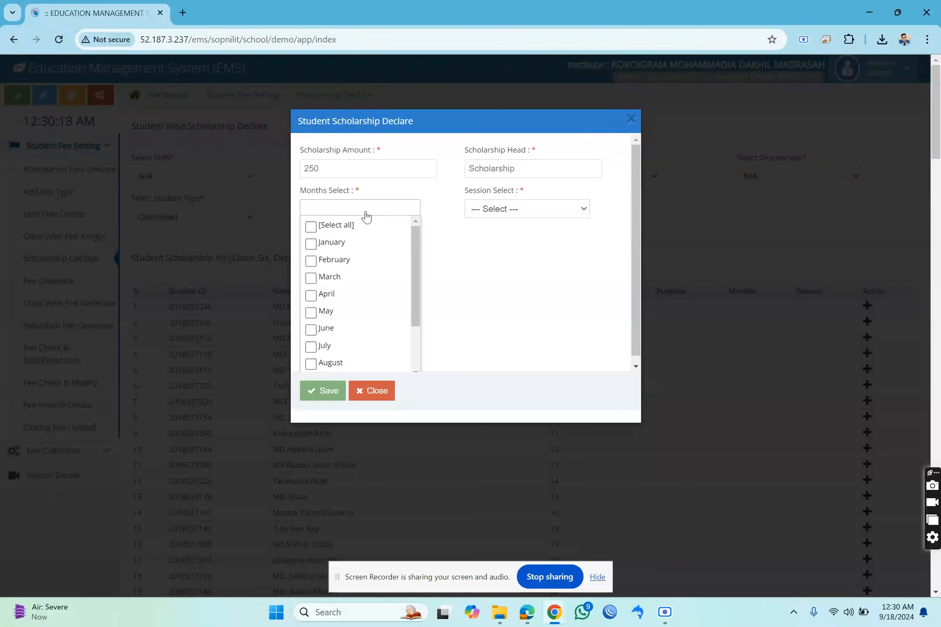
left_click(316, 227)
left_click(316, 227)
left_click(311, 243)
left_click(319, 263)
left_click(315, 279)
left_click(312, 296)
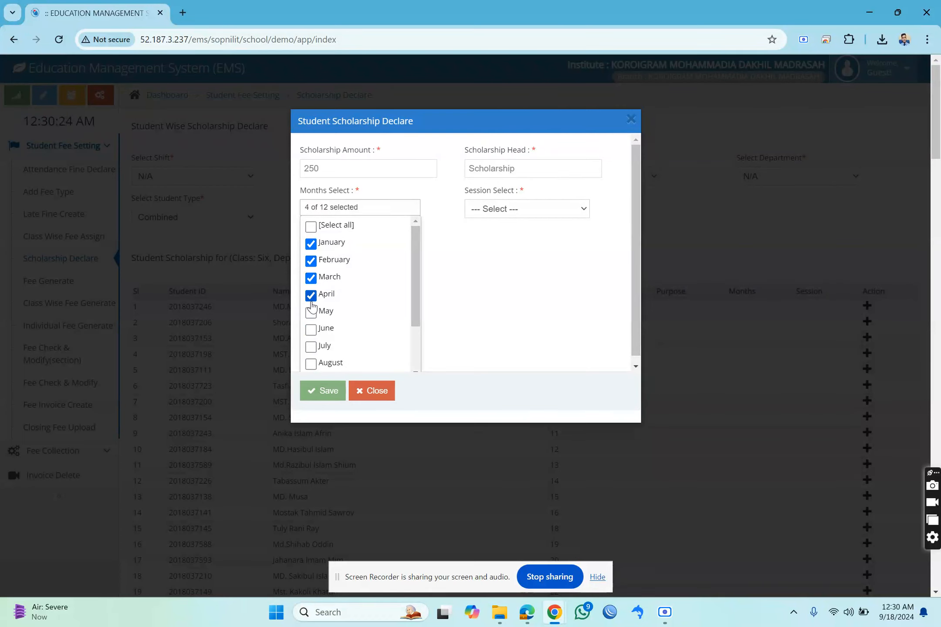
left_click(311, 314)
left_click(311, 329)
scroll(355, 300, "down", 2)
scroll(355, 300, "up", 2)
left_click(311, 226)
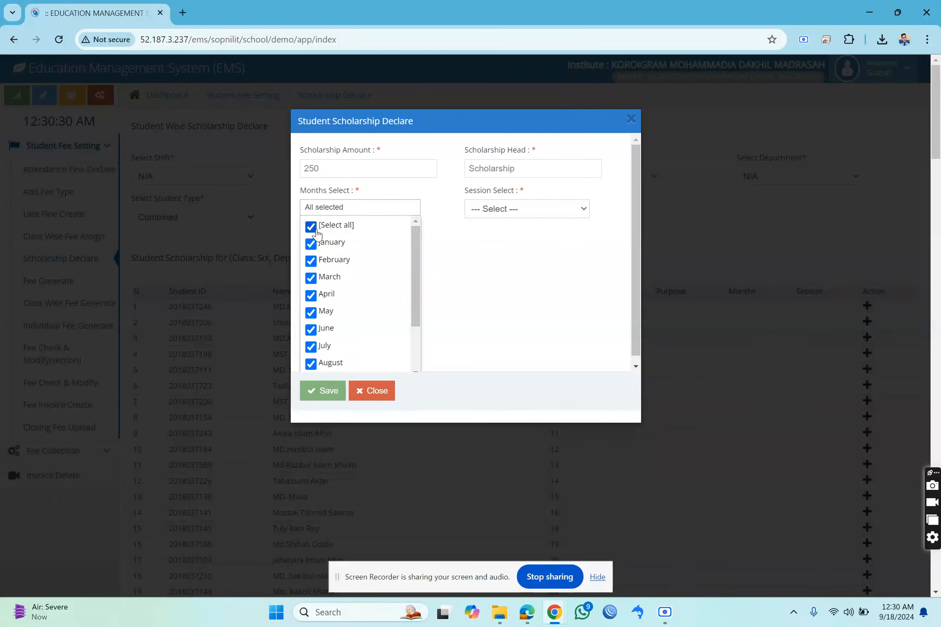
left_click(489, 236)
Set the scholarship session to 2024 and save the declaration.
left_click(516, 210)
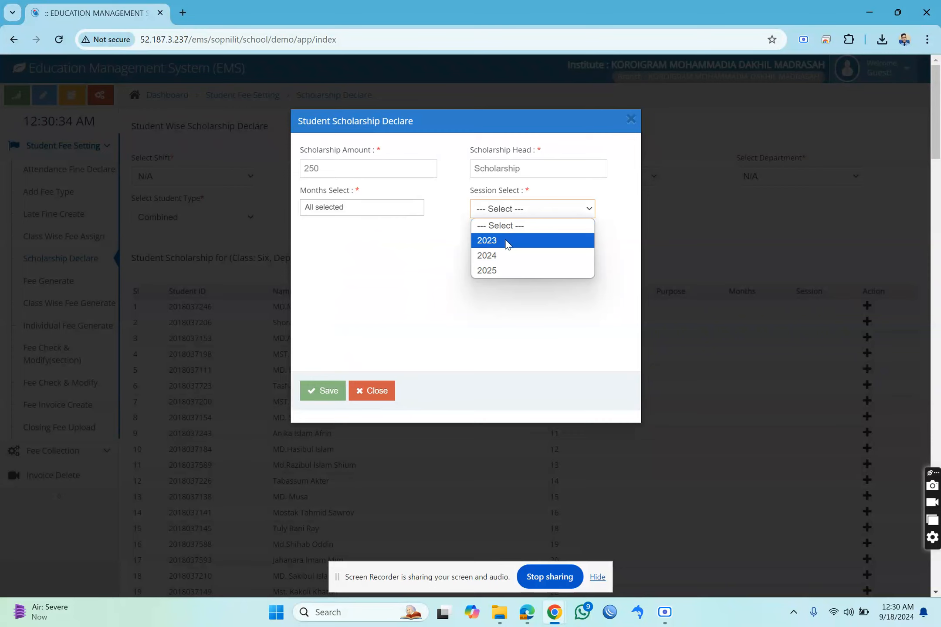
left_click(501, 253)
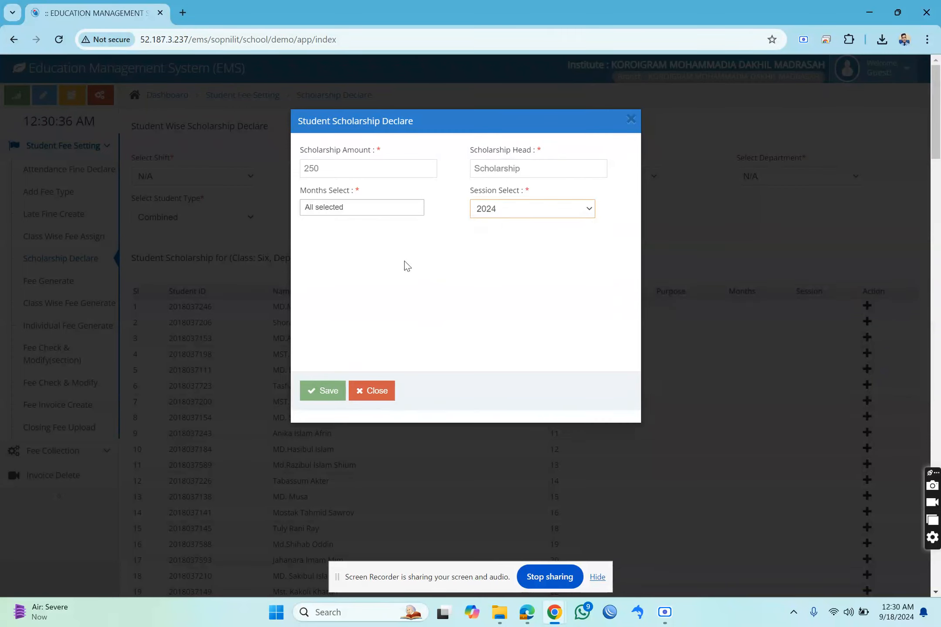
double_click(328, 169)
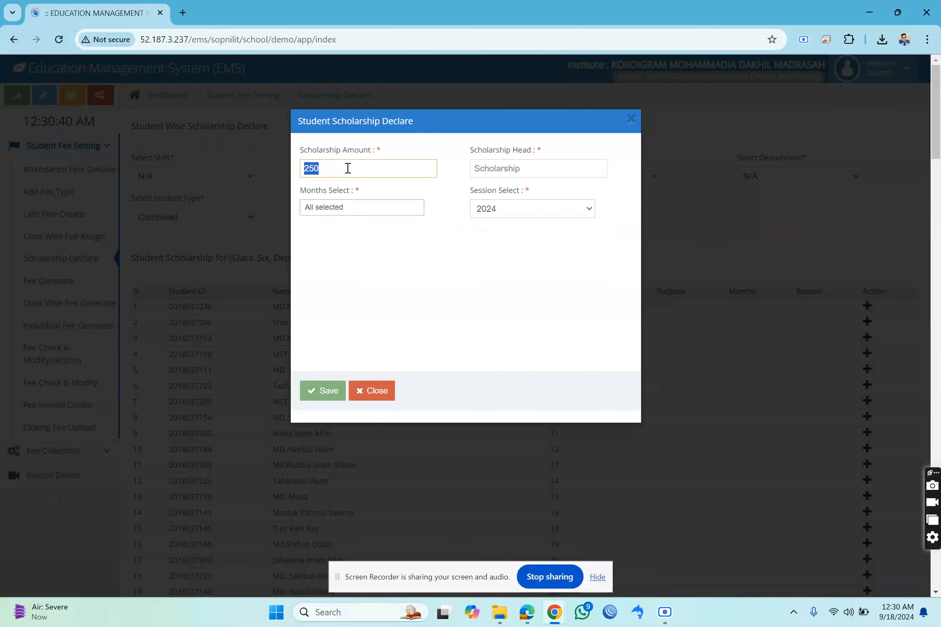
left_click(324, 393)
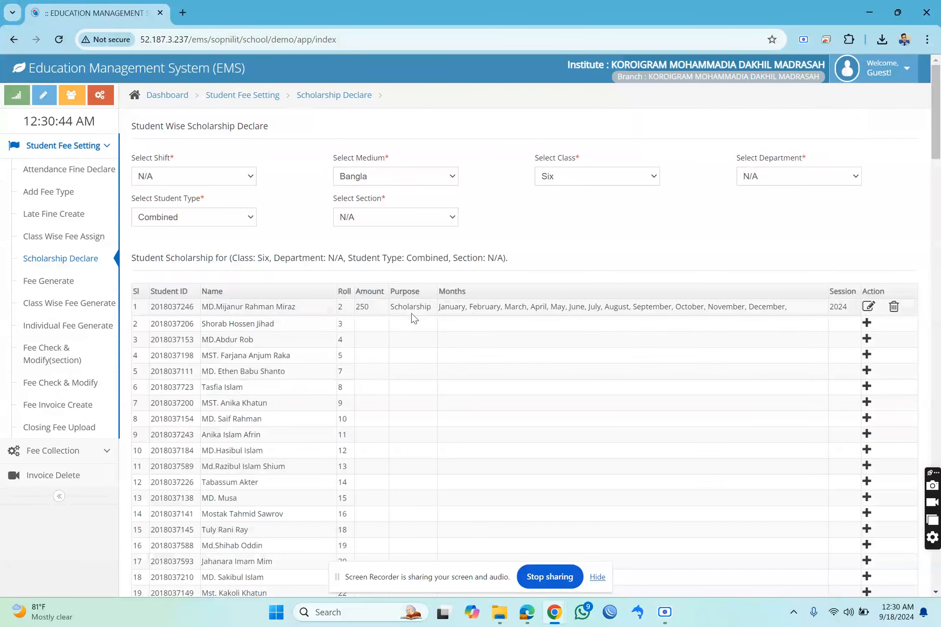
Review the first student's declared scholarship in the list, then view its edit form and close it without changes.
left_click_drag(356, 307, 627, 307)
left_click(723, 307)
left_click_drag(774, 308, 622, 316)
left_click(796, 304)
left_click(869, 306)
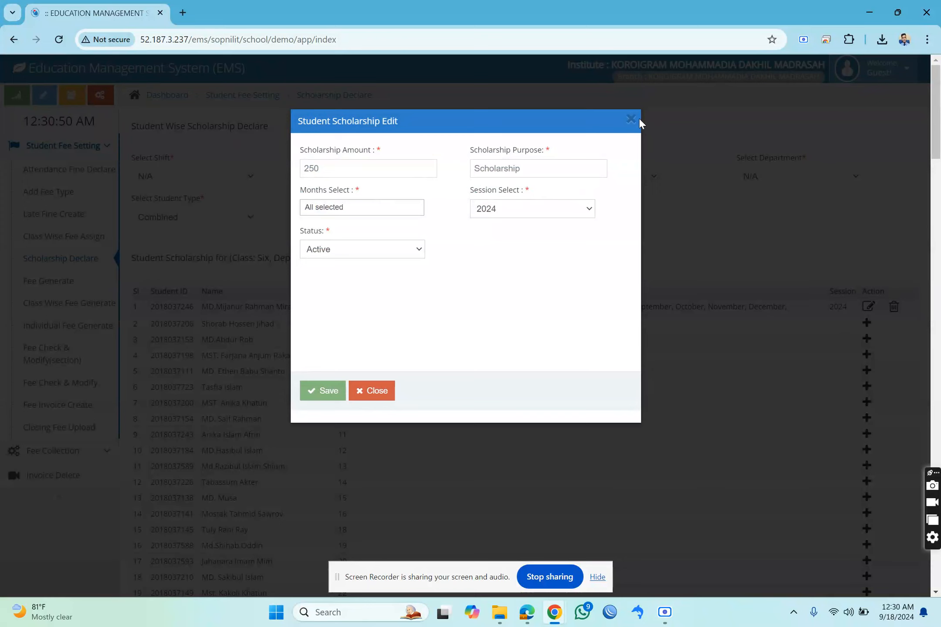
left_click(631, 120)
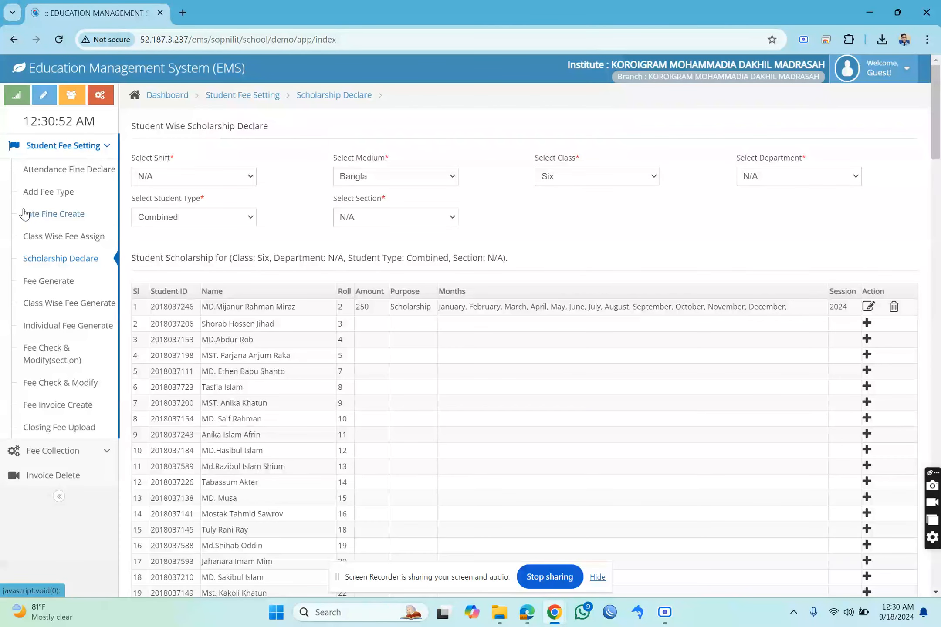
Open Fee Generate and look over the month and year choices and the monthly bill types.
left_click(66, 289)
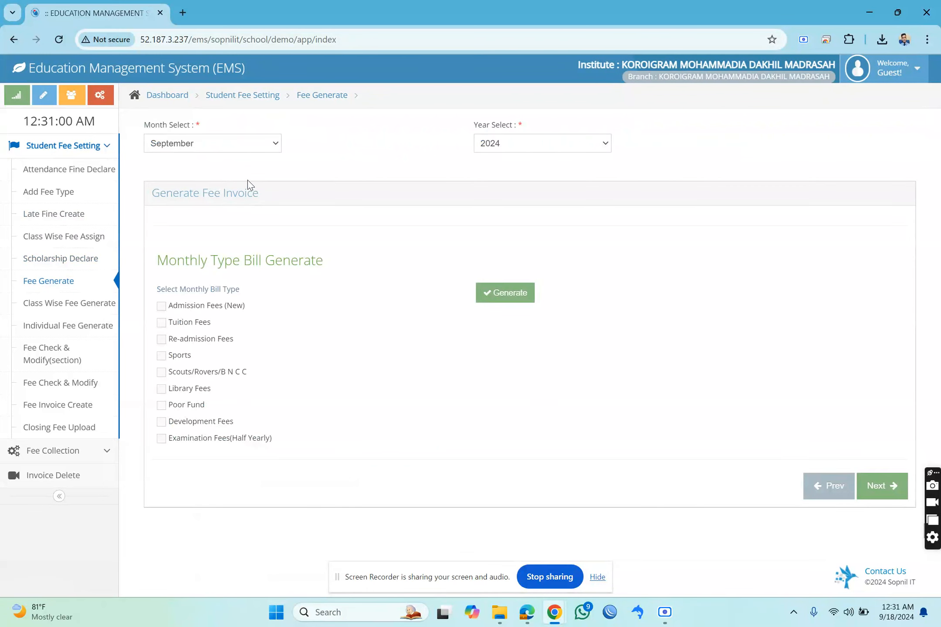
left_click(491, 144)
left_click(392, 142)
left_click(183, 148)
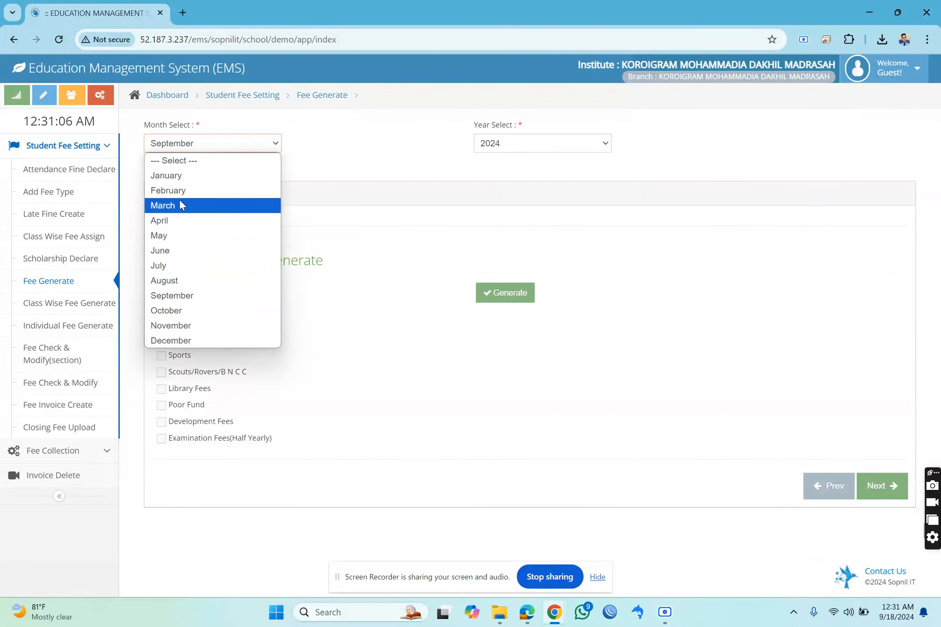
left_click(291, 150)
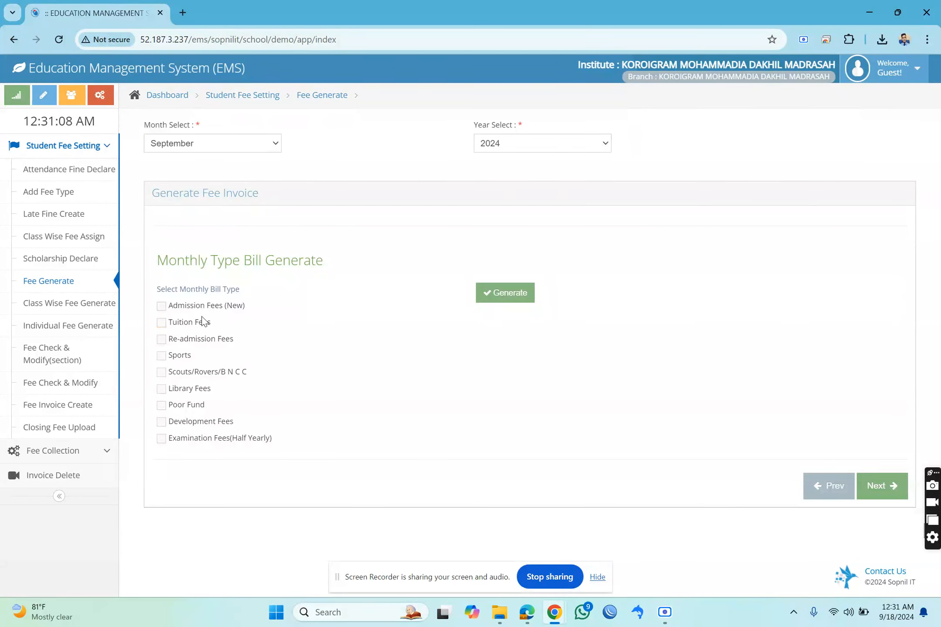
left_click(187, 325)
Choose shift N/A, medium Bangla, class Six and department N/A in Class Wise Fee Generate.
left_click(100, 301)
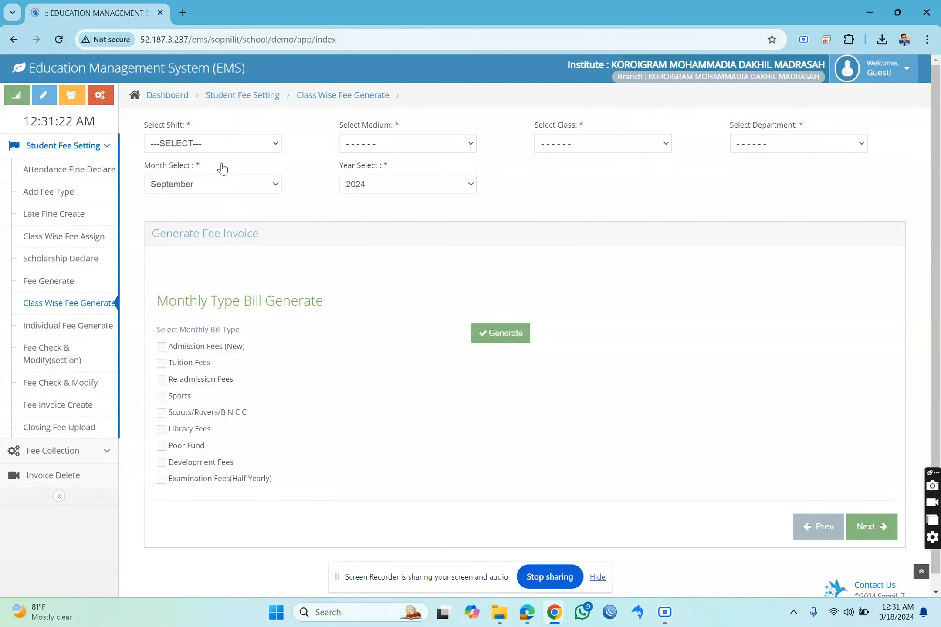
left_click(209, 147)
left_click(190, 174)
left_click(397, 144)
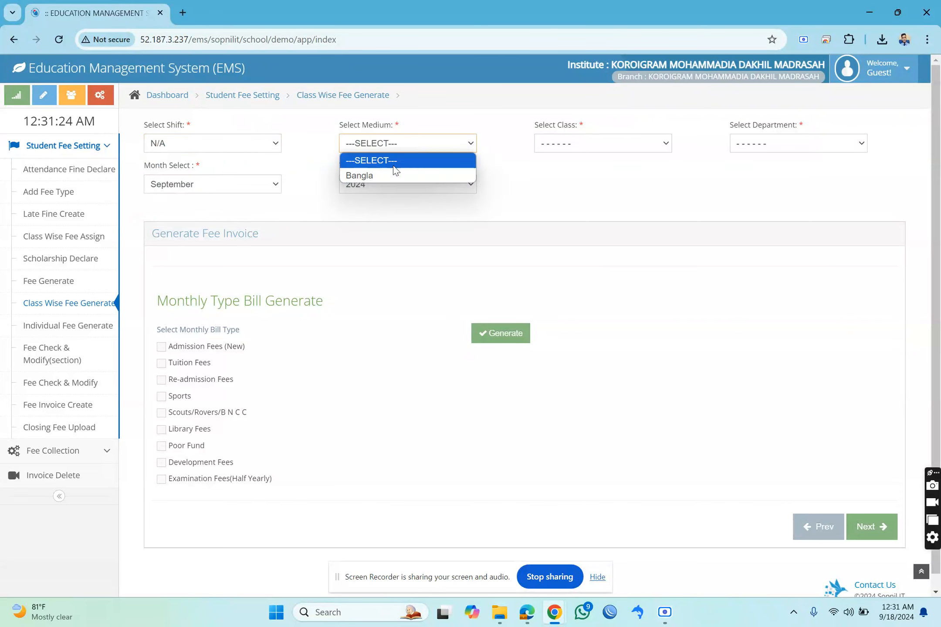
left_click(392, 175)
left_click(566, 144)
left_click(570, 177)
left_click(776, 144)
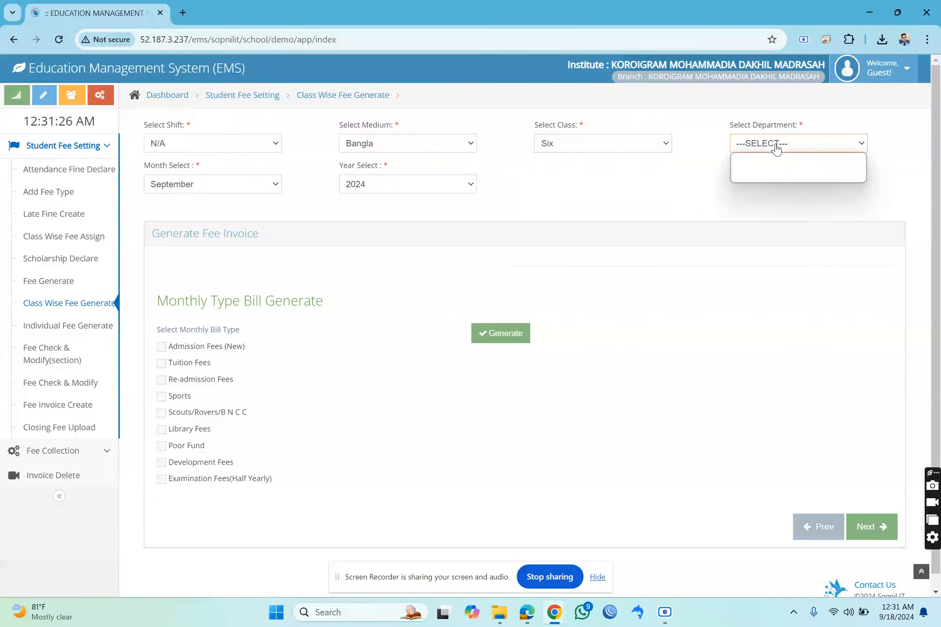
left_click(763, 174)
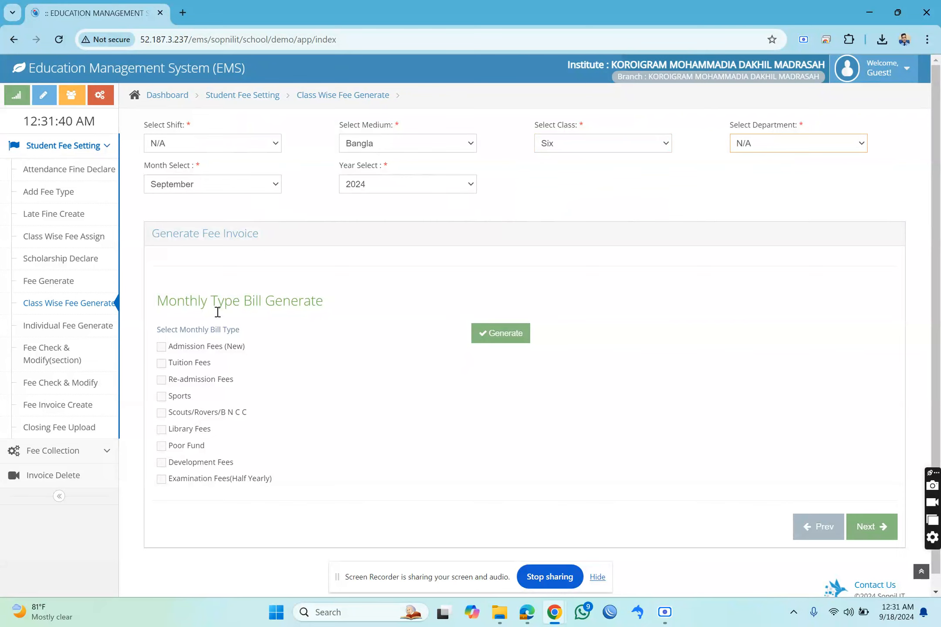
Generate the Tuition Fees monthly bill for September 2024 and try to advance to the next invoice stage.
left_click(168, 364)
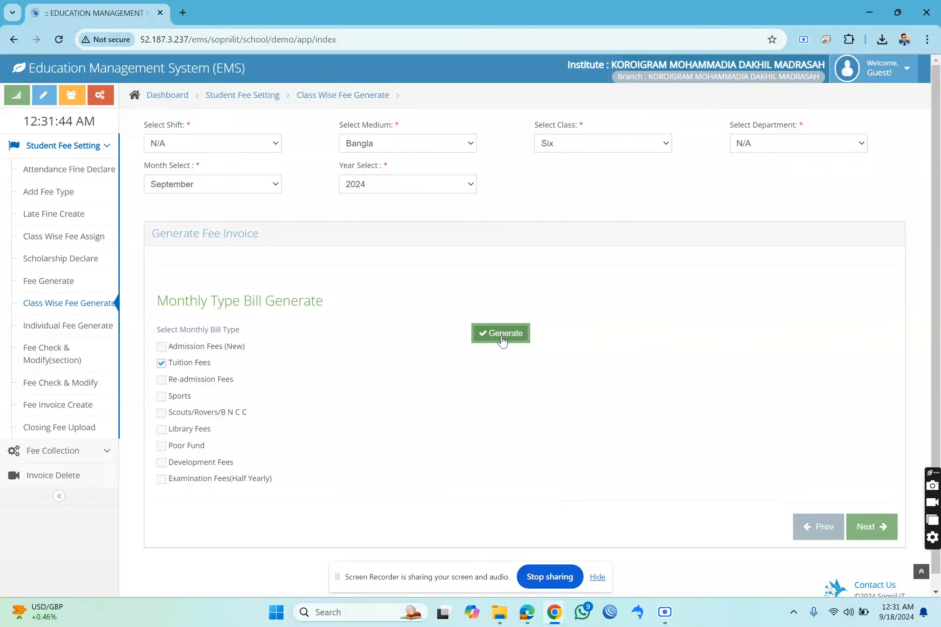
left_click(521, 335)
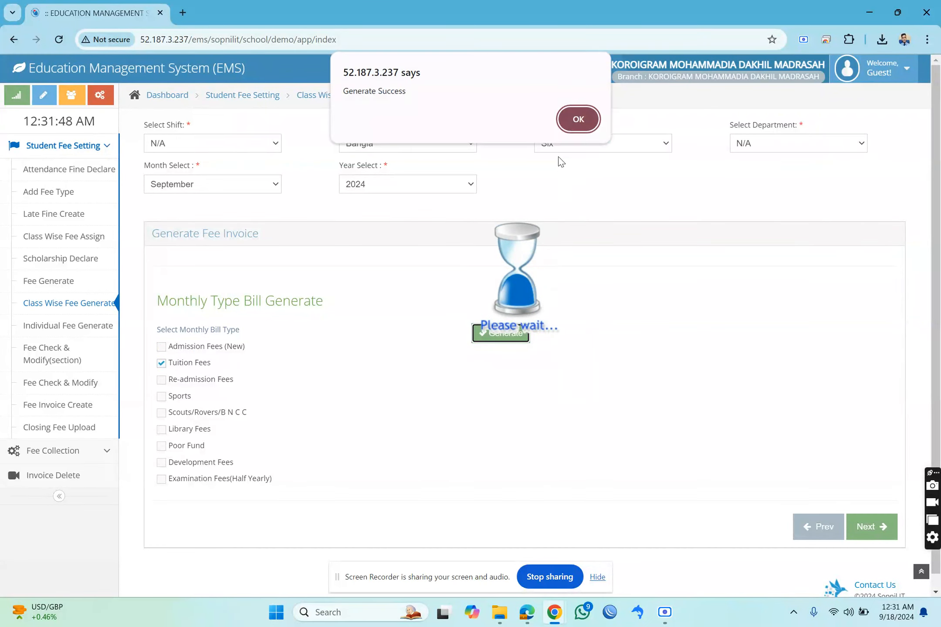
left_click(570, 123)
left_click(864, 528)
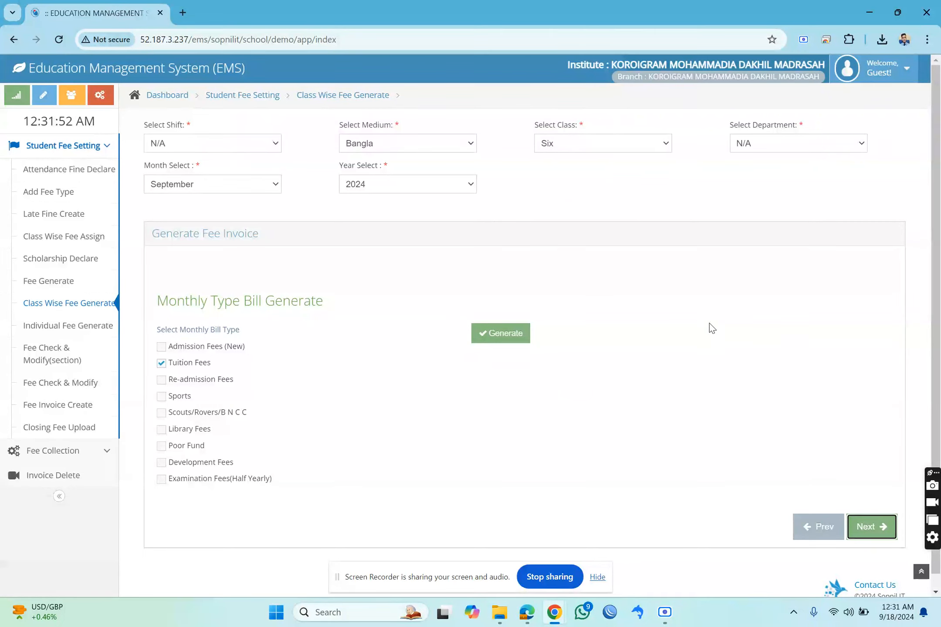
scroll(718, 319, "down", 1)
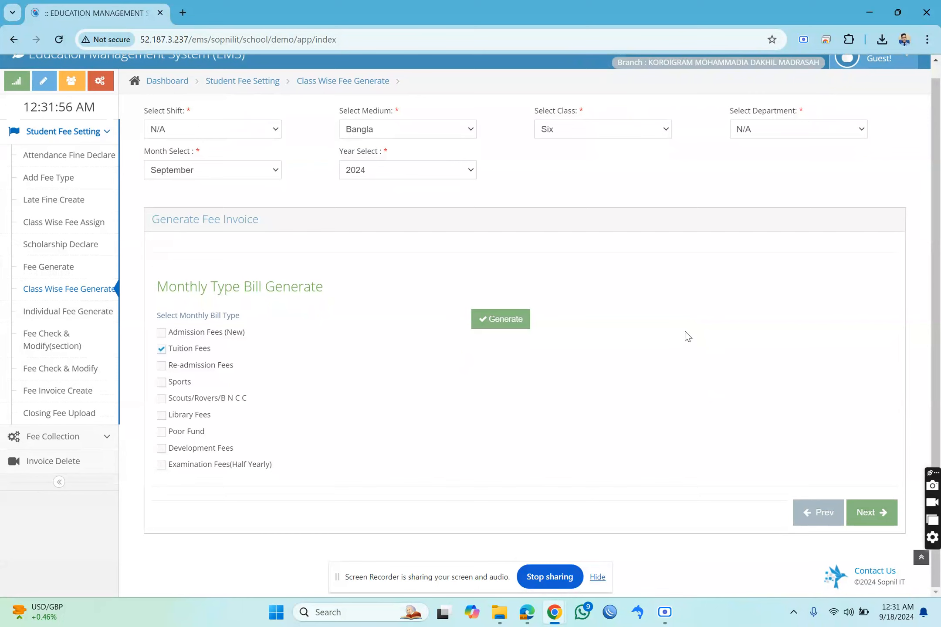
scroll(503, 287, "up", 1)
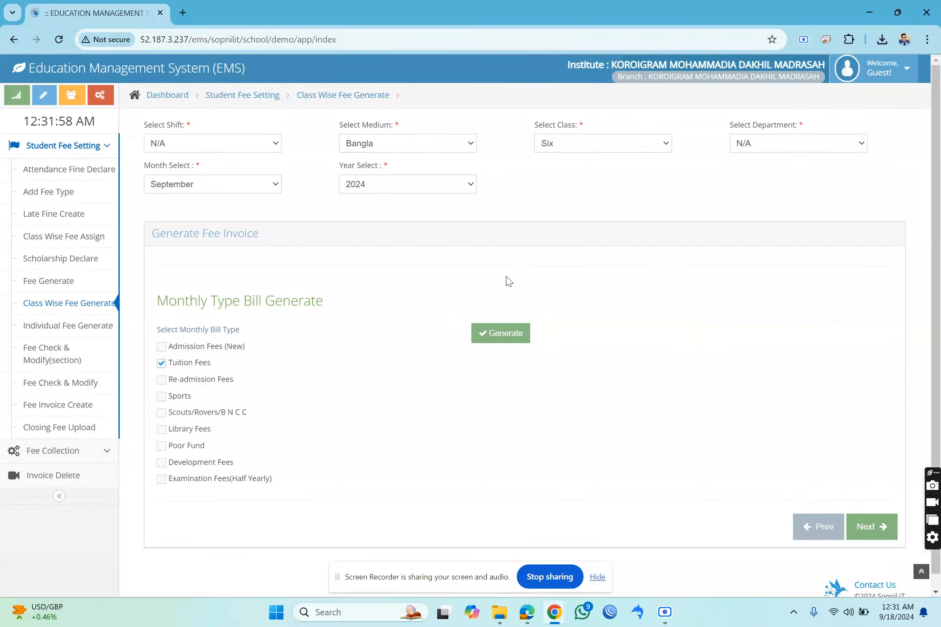
Try to refresh the Class Wise Fee Generate form by reopening it and switching briefly to Individual Fee Generate.
left_click(37, 305)
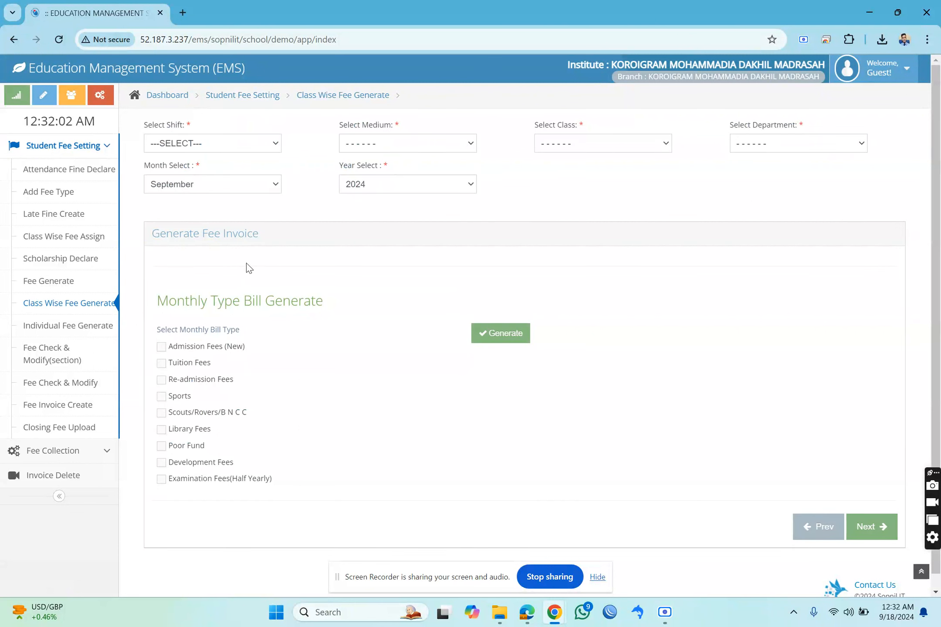
triple_click(197, 242)
left_click(562, 331)
left_click(85, 309)
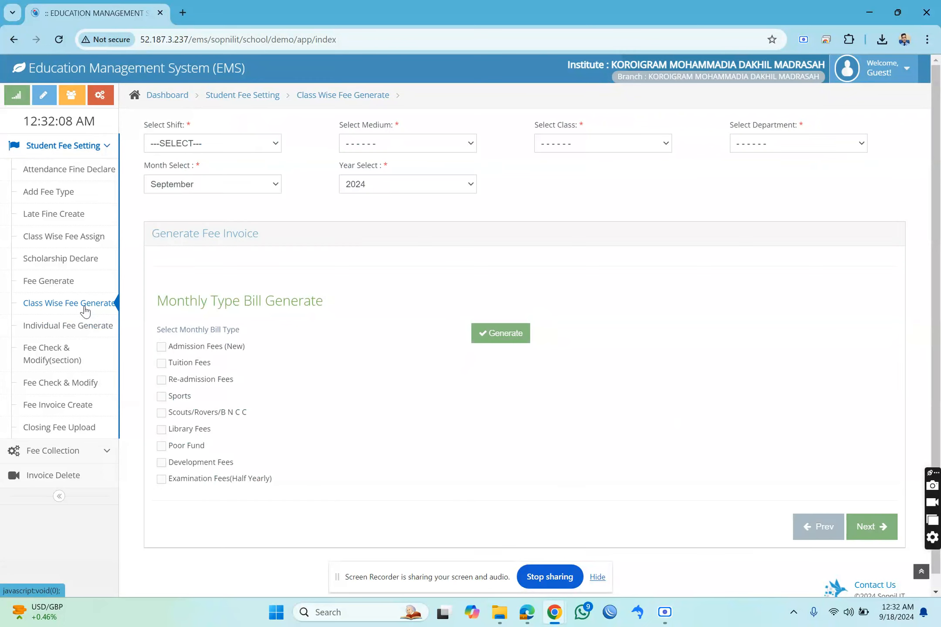
left_click(85, 310)
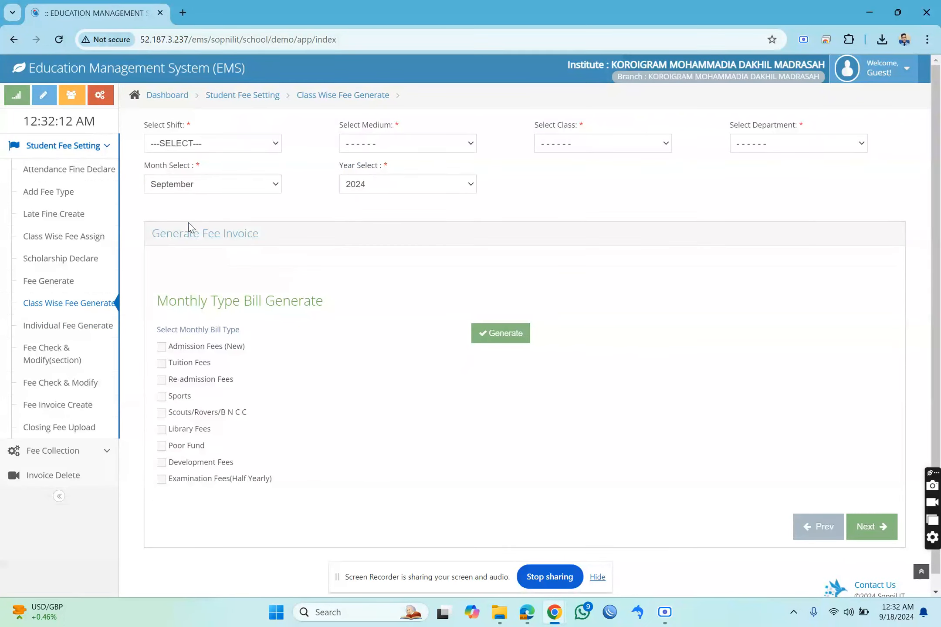
left_click(73, 332)
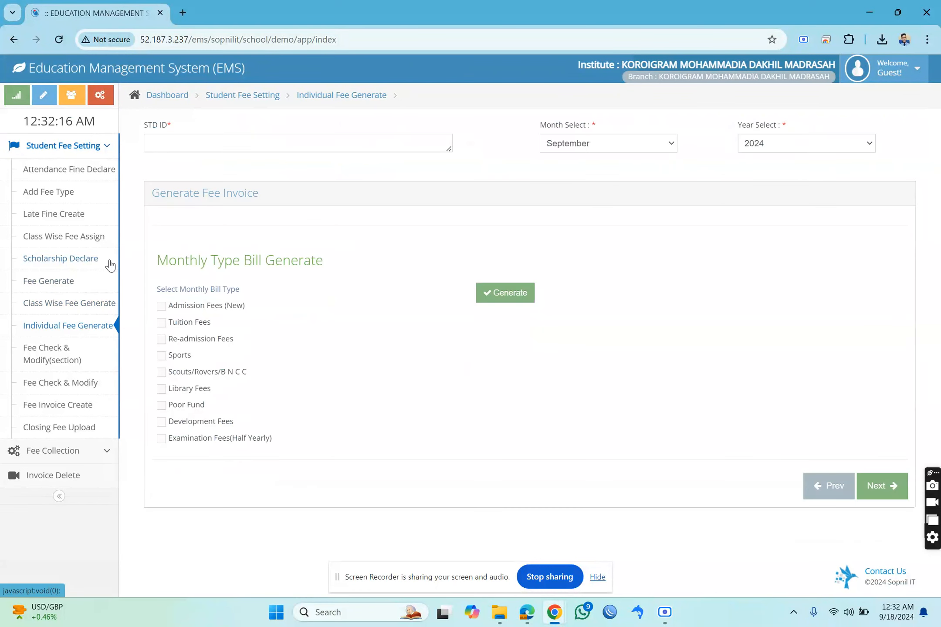
left_click(78, 307)
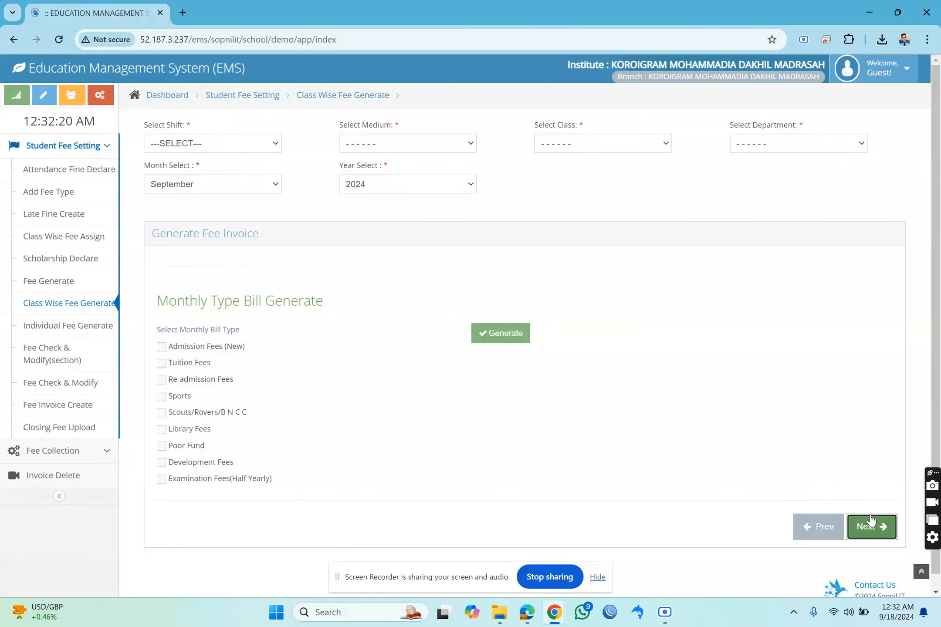
Return to the dashboard, log out, sign in again with the account password and dismiss the saved-password check.
left_click(179, 98)
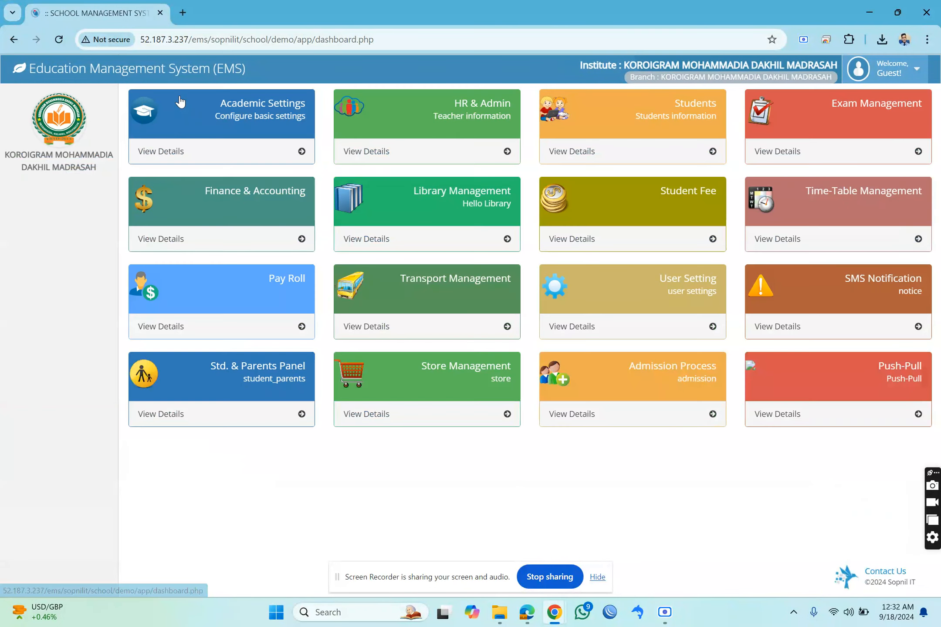
left_click(902, 69)
left_click(879, 154)
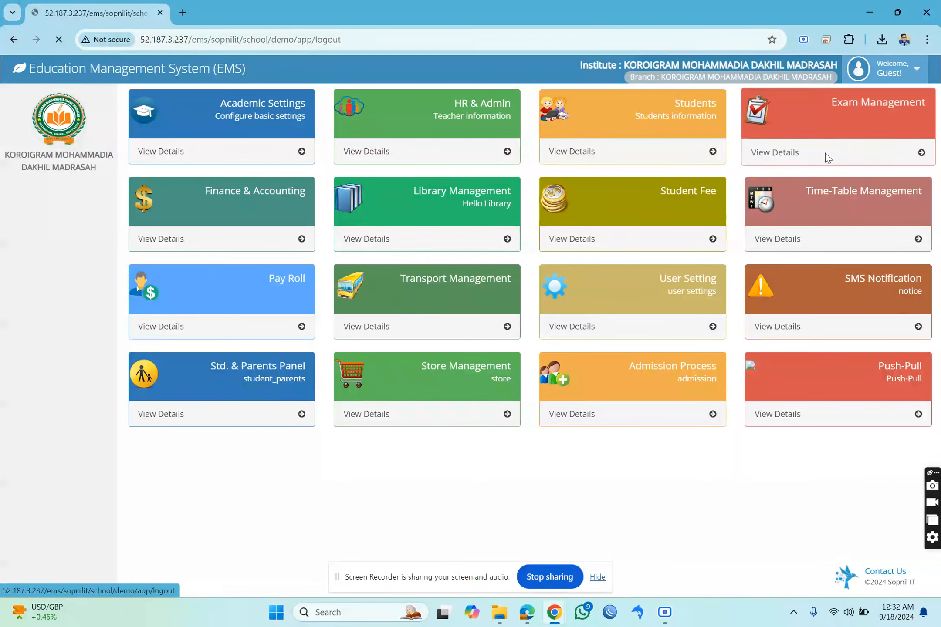
left_click(475, 221)
left_click(498, 268)
left_click(528, 293)
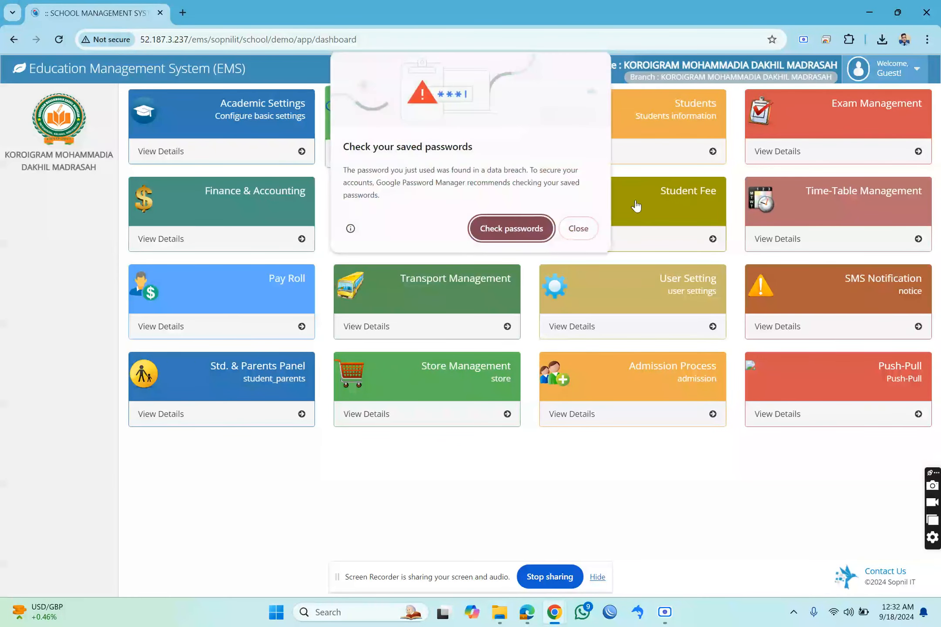
left_click(580, 230)
Open the Class Wise Fee Generate form in the Student Fee module.
left_click(628, 223)
left_click(65, 169)
left_click(64, 146)
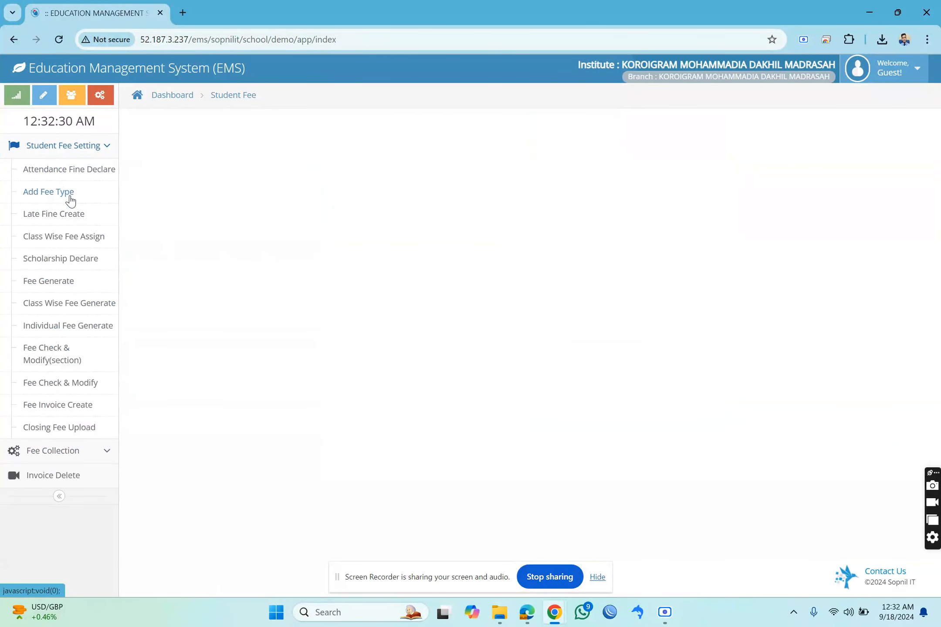
left_click(65, 281)
left_click(67, 304)
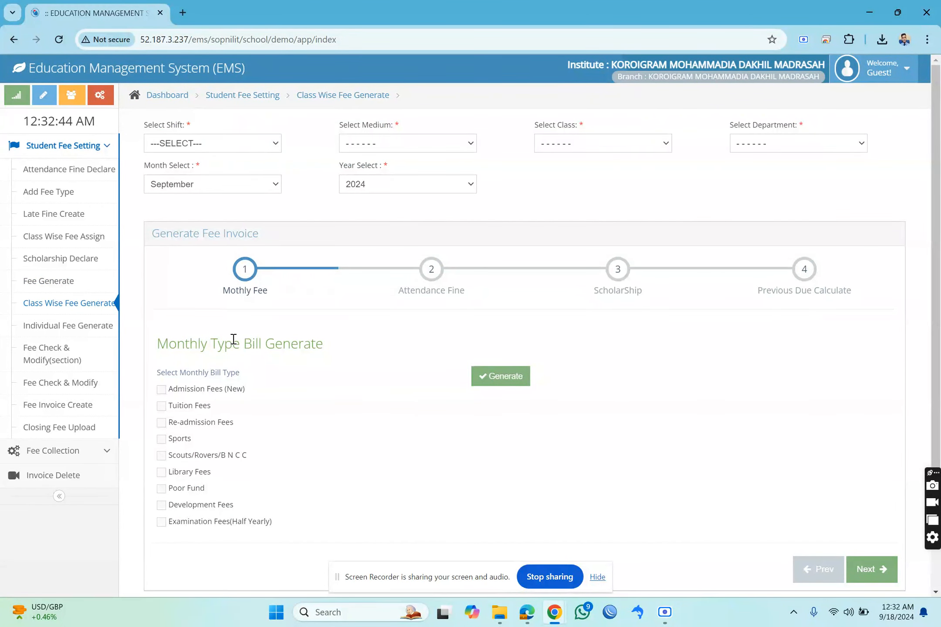
Choose shift N/A, medium Bangla, class Six and department N/A for the fee invoice generation.
left_click(213, 143)
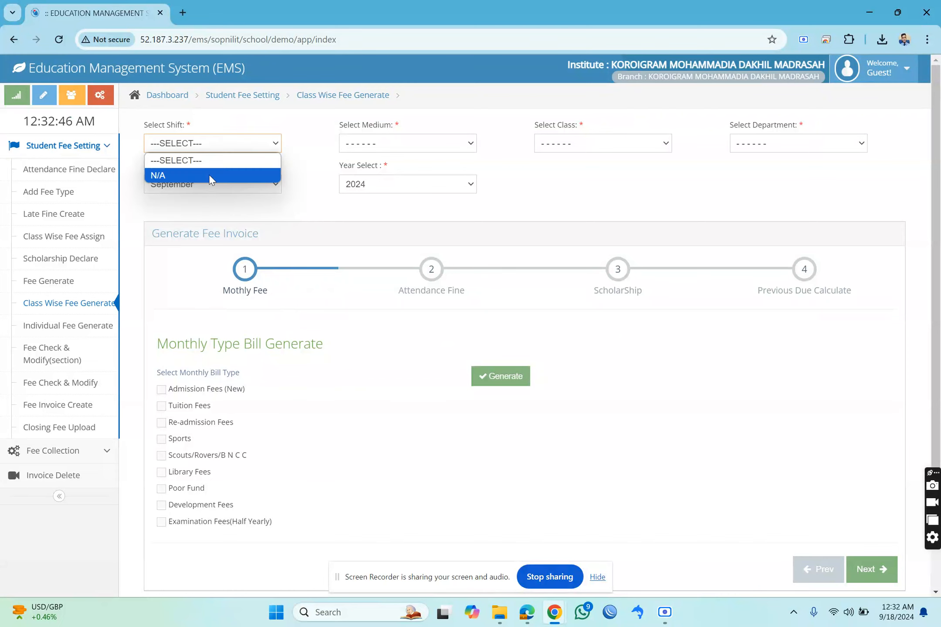
left_click(209, 175)
left_click_drag(426, 292, 452, 300)
left_click(789, 302)
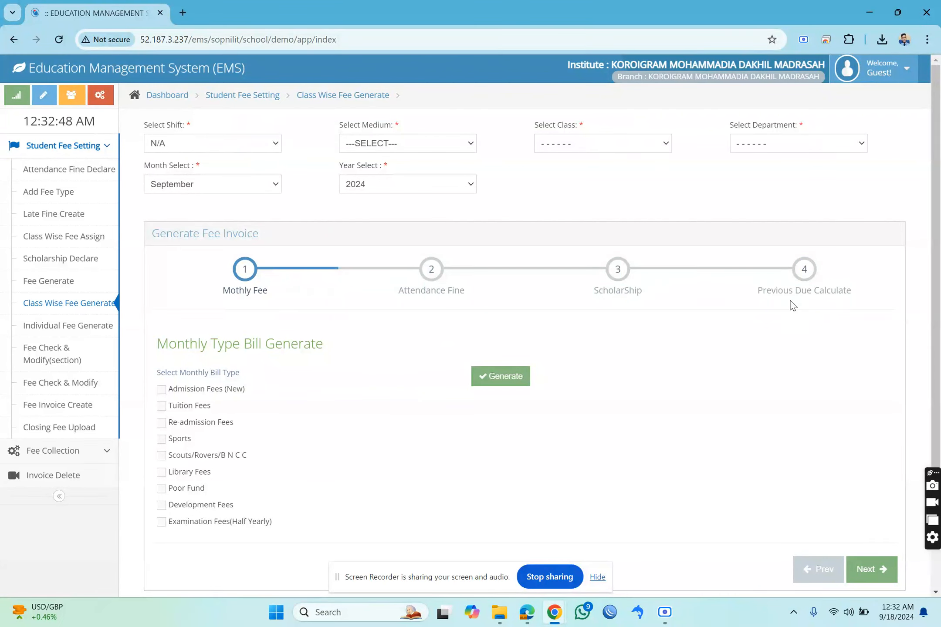
left_click(417, 151)
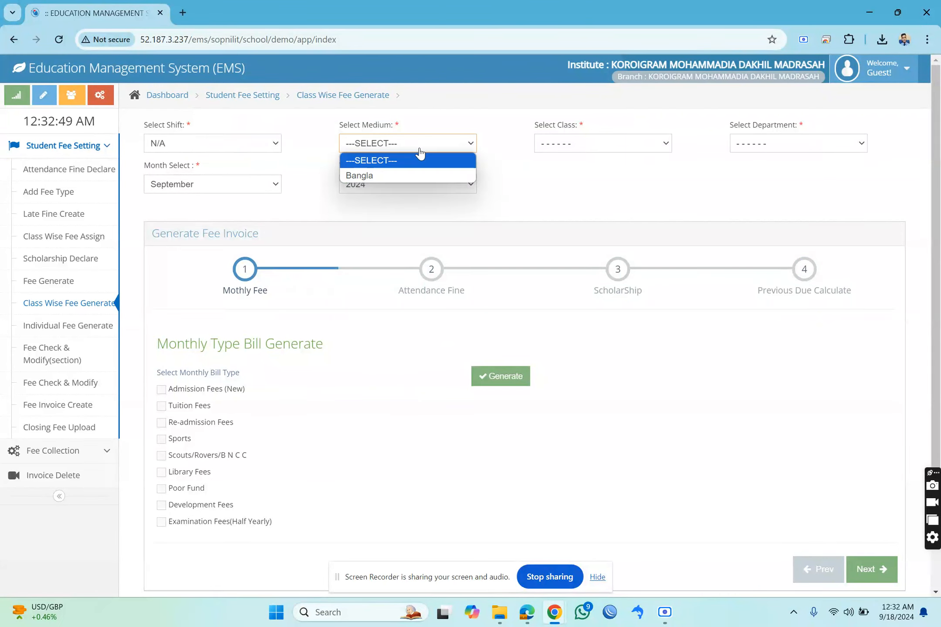
left_click(402, 173)
left_click(568, 143)
left_click(573, 179)
left_click(758, 143)
left_click(756, 174)
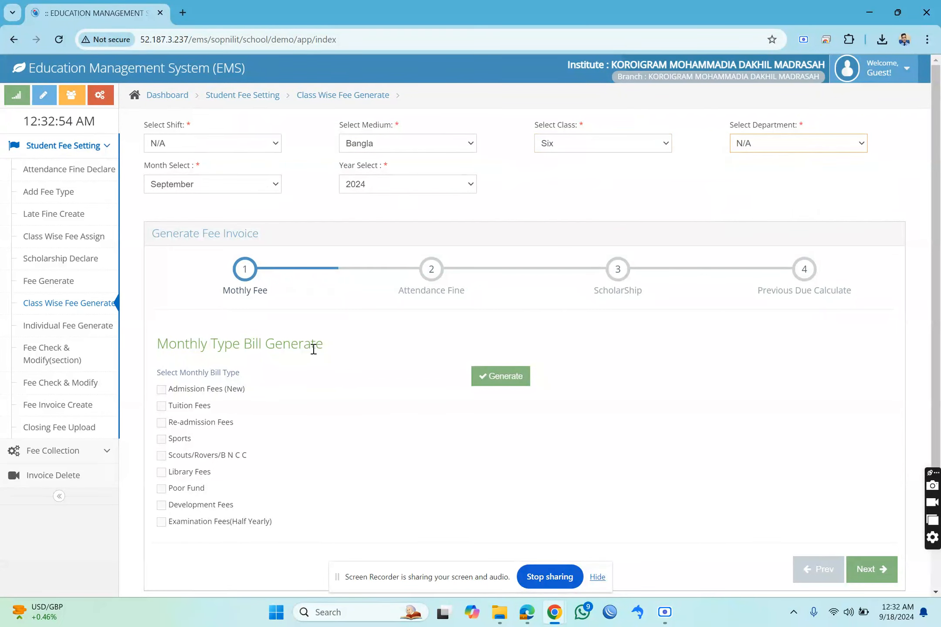
Try to generate the Tuition Fees monthly bill again and advance to the Attendance Fine stage.
left_click(196, 406)
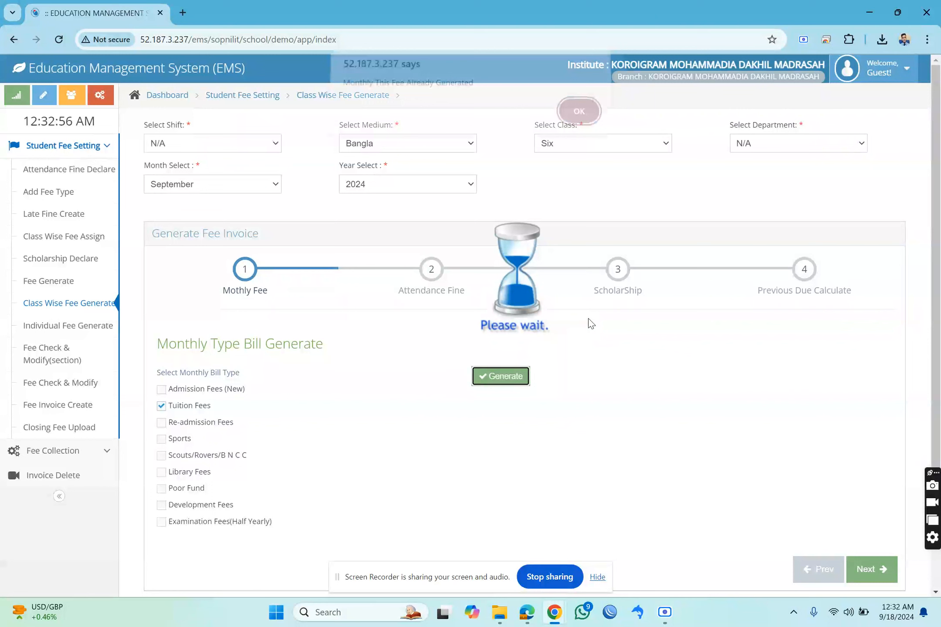
left_click_drag(353, 92, 470, 89)
left_click(579, 119)
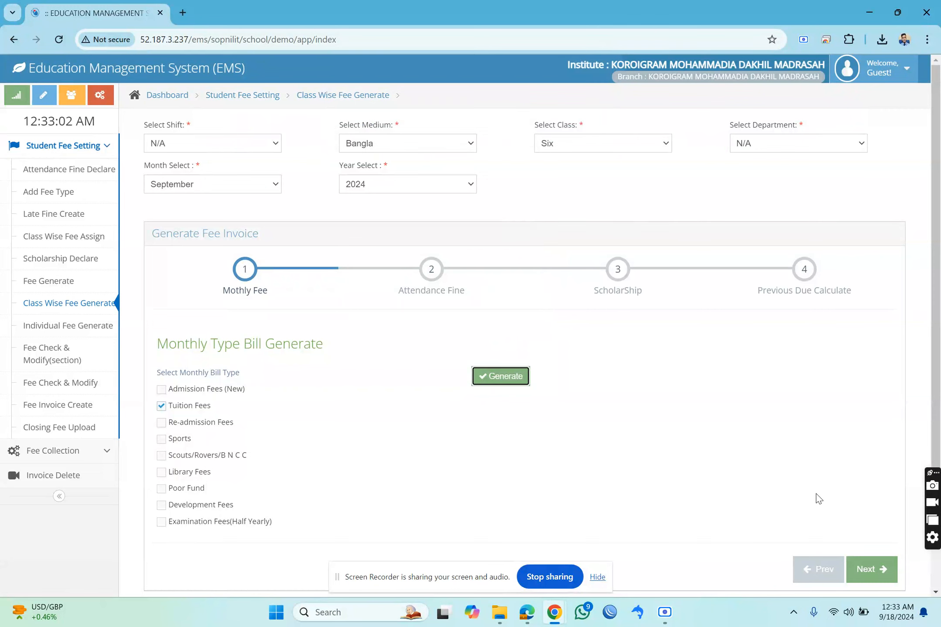
scroll(816, 518, "down", 1)
left_click(860, 513)
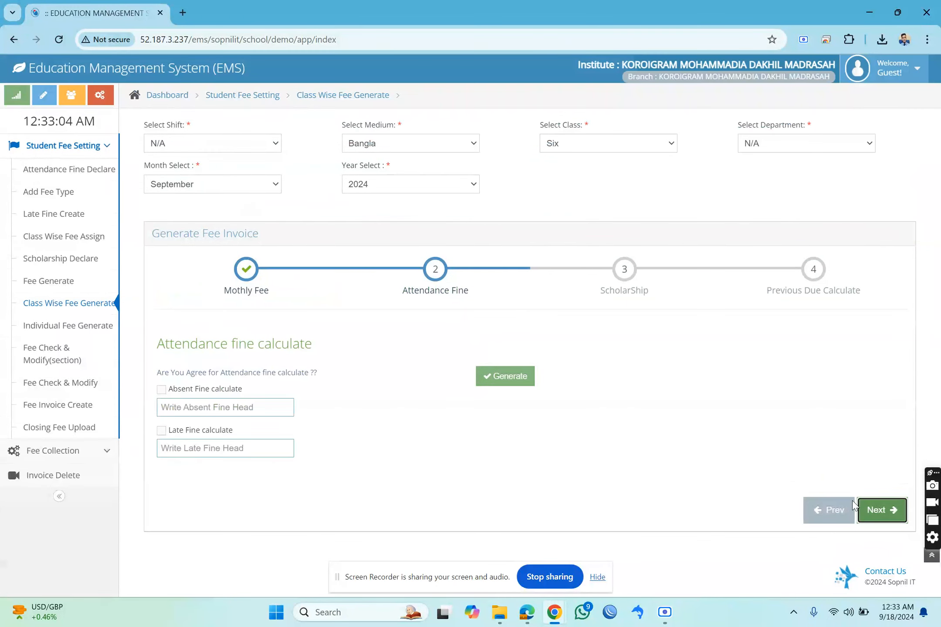
Generate the absent fine calculation with the fine head "test" and advance to the scholarship stage.
left_click(161, 389)
left_click(186, 404)
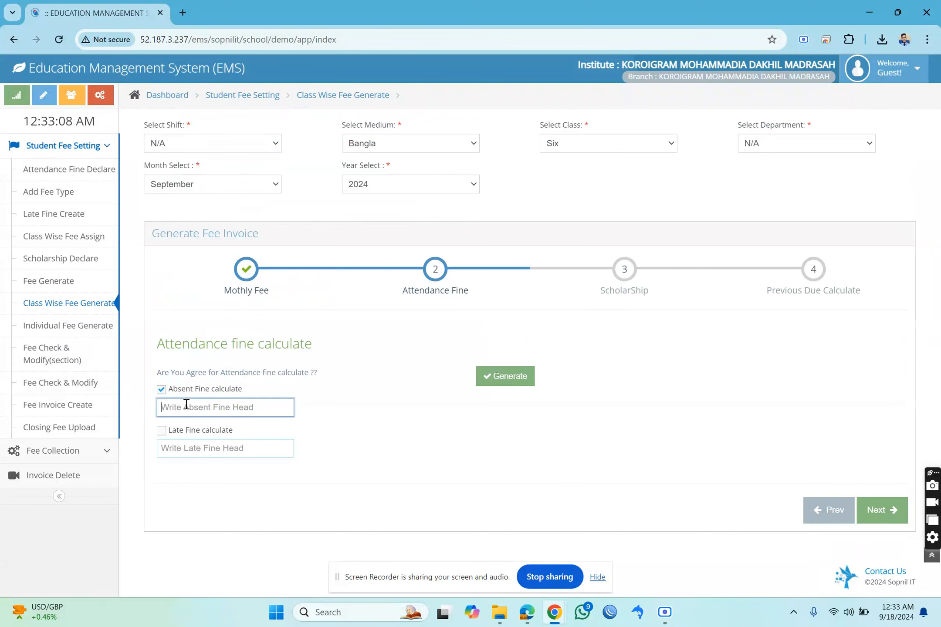
type("test")
left_click(501, 382)
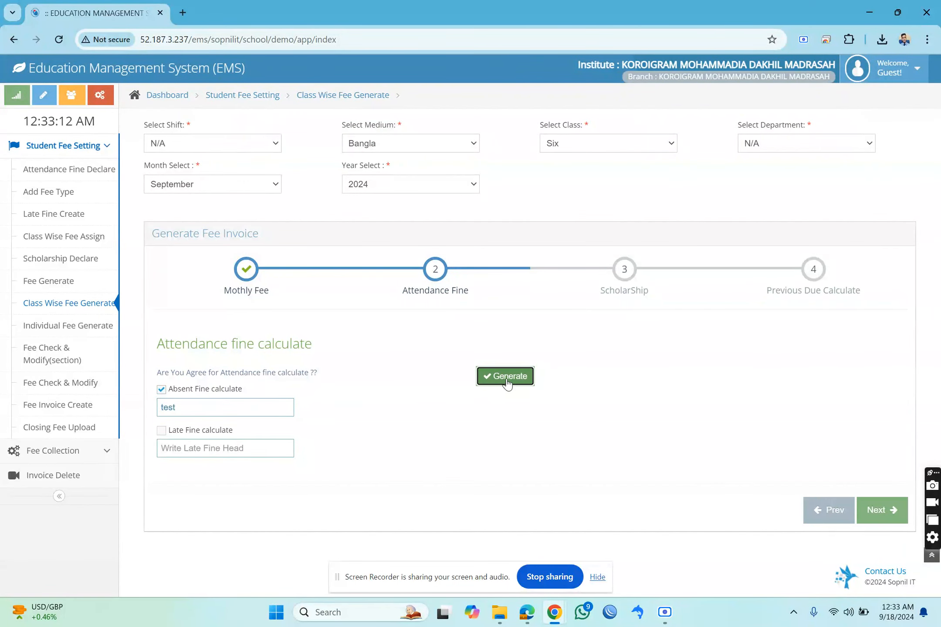
left_click(576, 122)
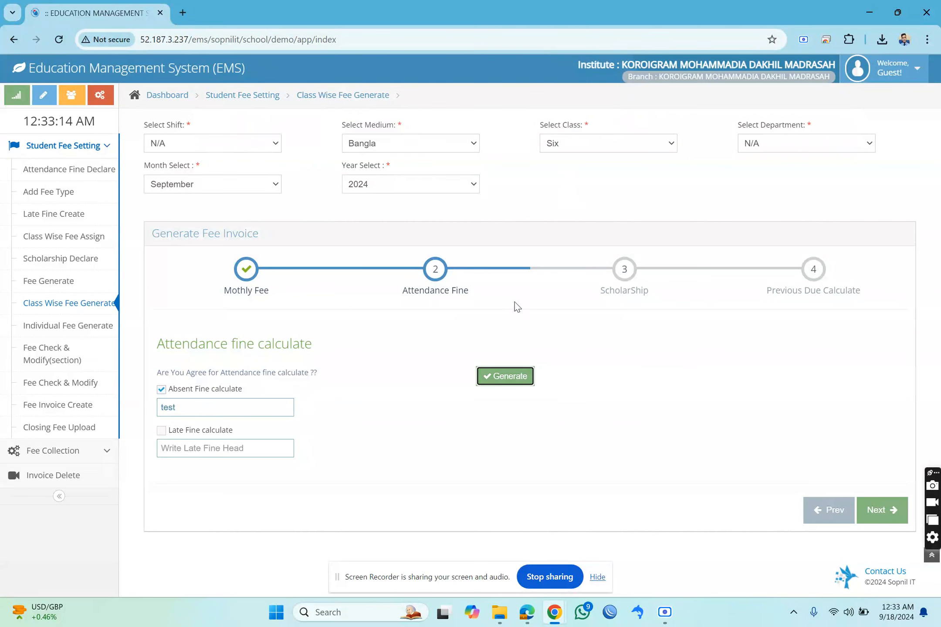
left_click(884, 513)
Agree to and generate the scholarship calculation, and advance to the Previous Due Calculate stage.
left_click(191, 373)
left_click(500, 379)
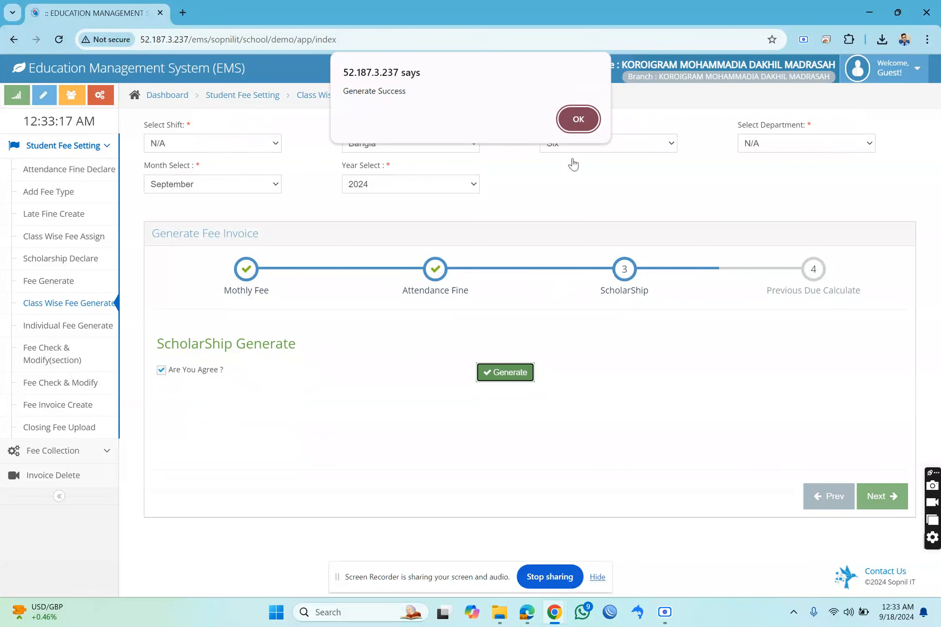
left_click(579, 119)
left_click(876, 498)
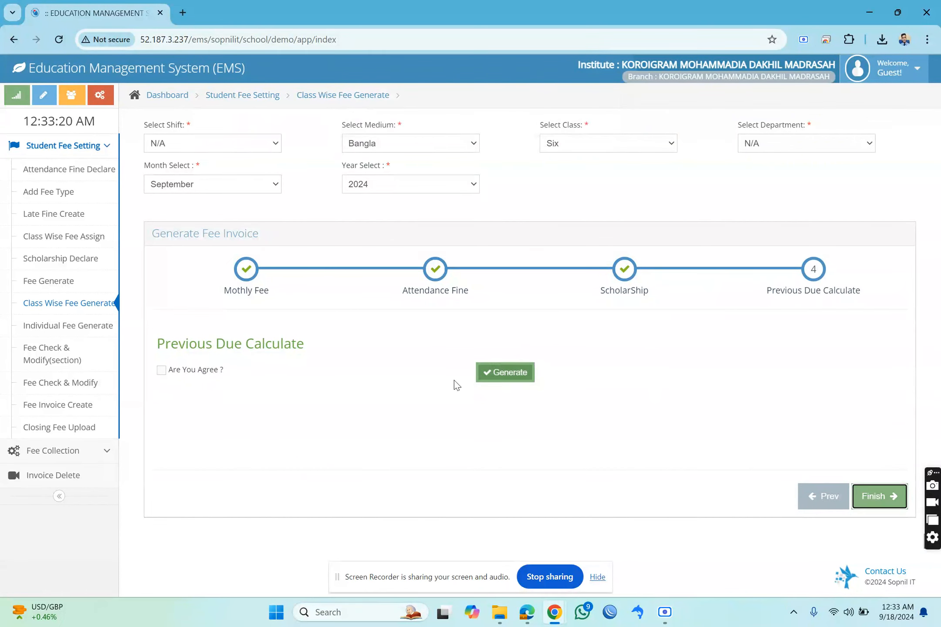
Agree to and generate the previous due calculation, and finish the class wise fee generation.
left_click(183, 372)
left_click(523, 374)
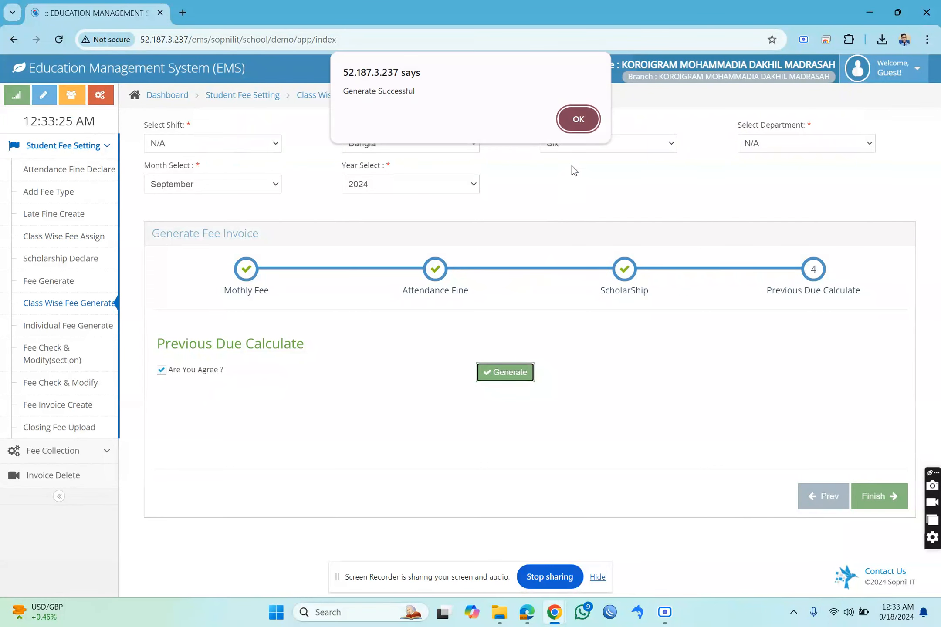
left_click(570, 114)
left_click(877, 498)
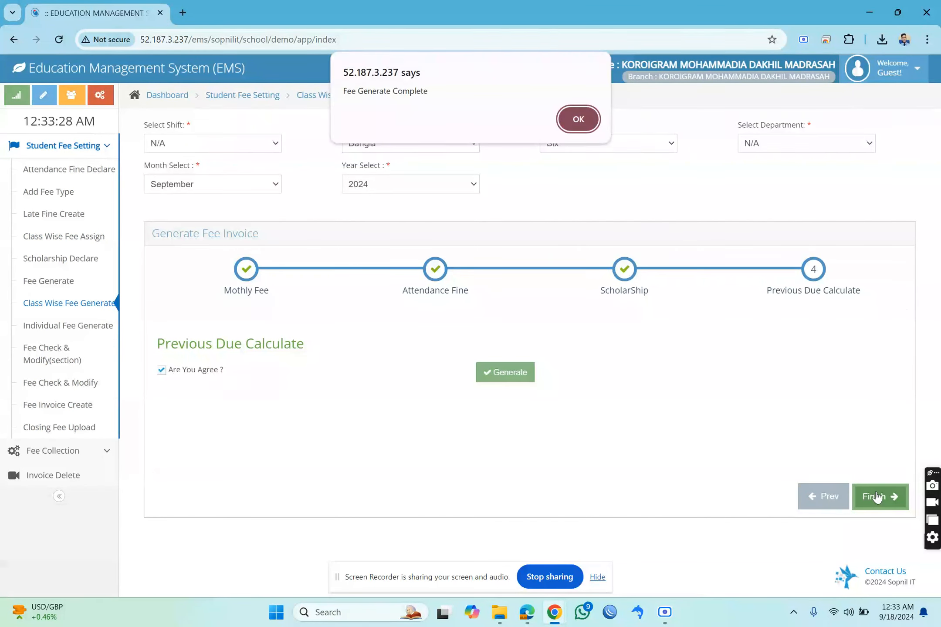
left_click(571, 119)
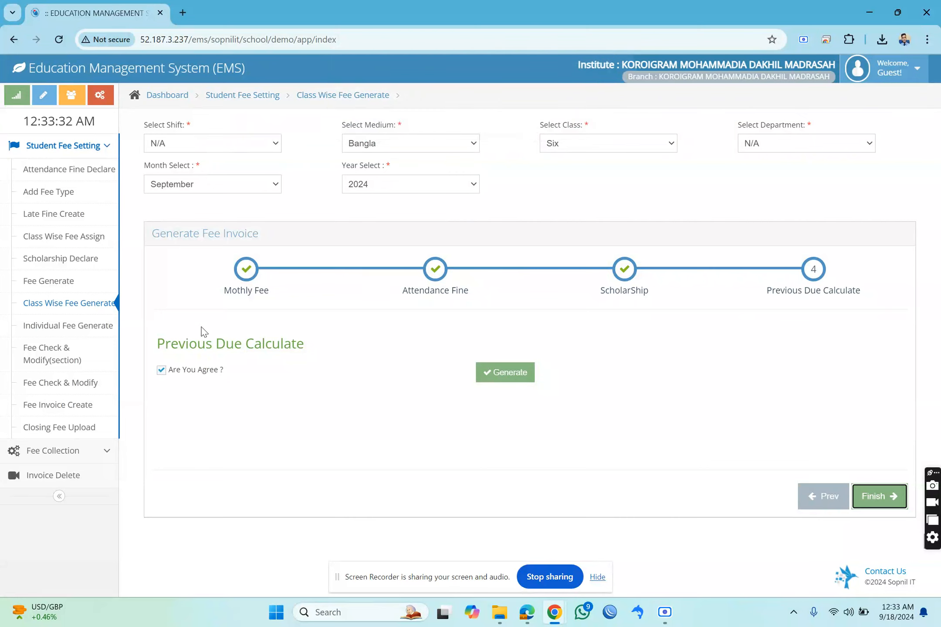
Open the Individual Fee Generate form and bring up the dashboard in a new browser tab.
left_click(98, 334)
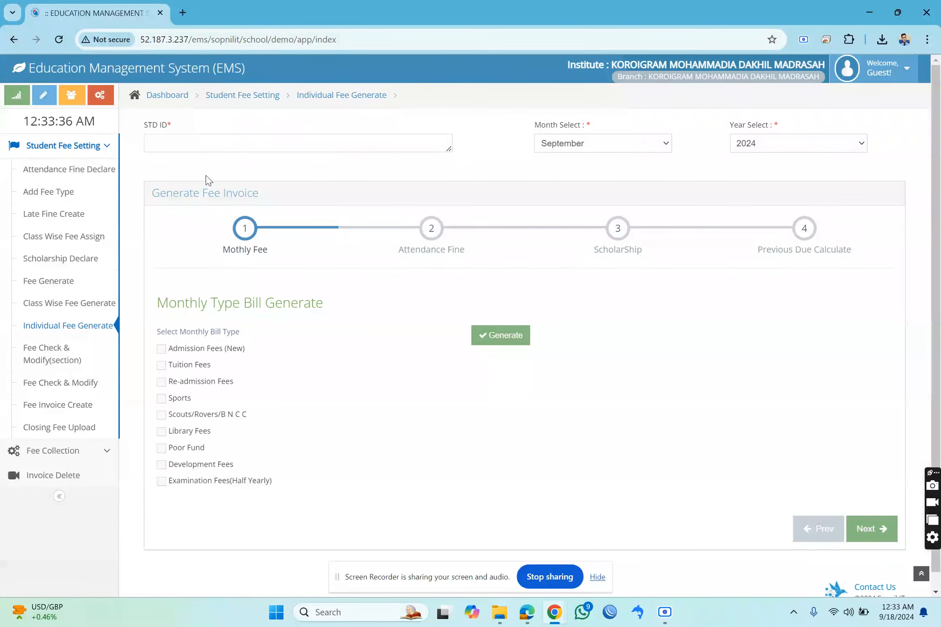
left_click(191, 138)
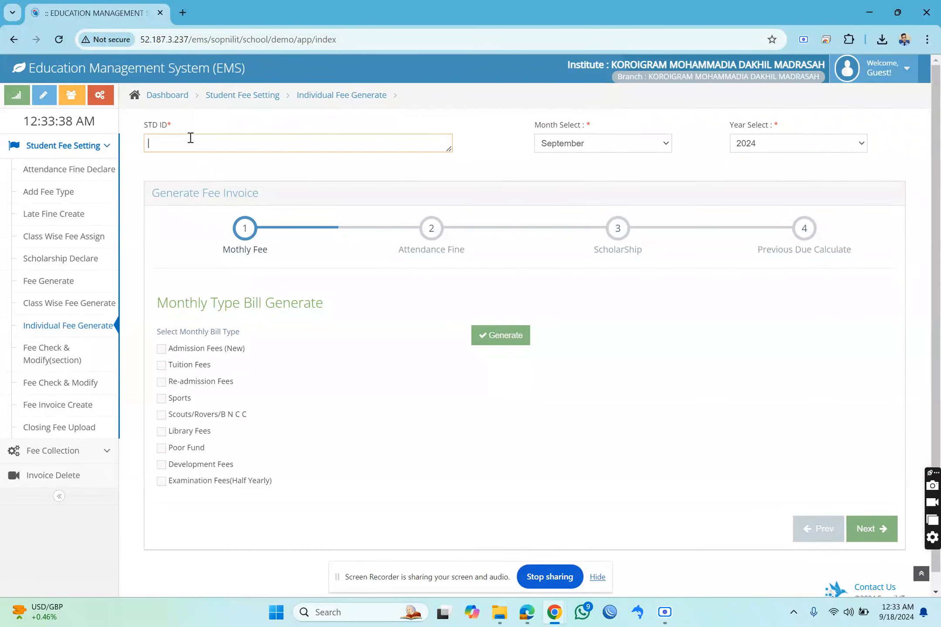
right_click(176, 95)
left_click(196, 101)
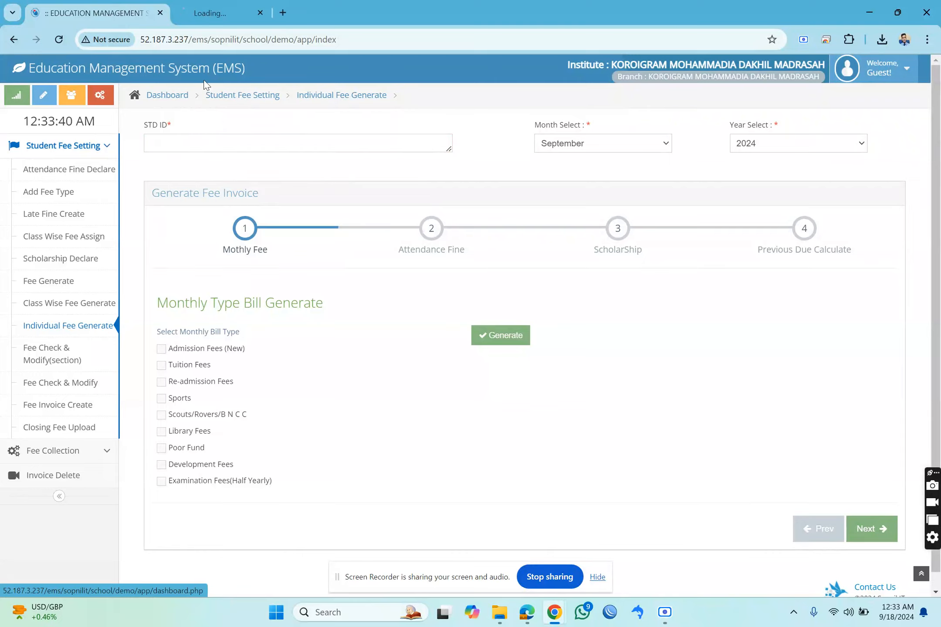
left_click(209, 18)
List all students in the Student List profile report without filters and select the first student's ID.
left_click(605, 151)
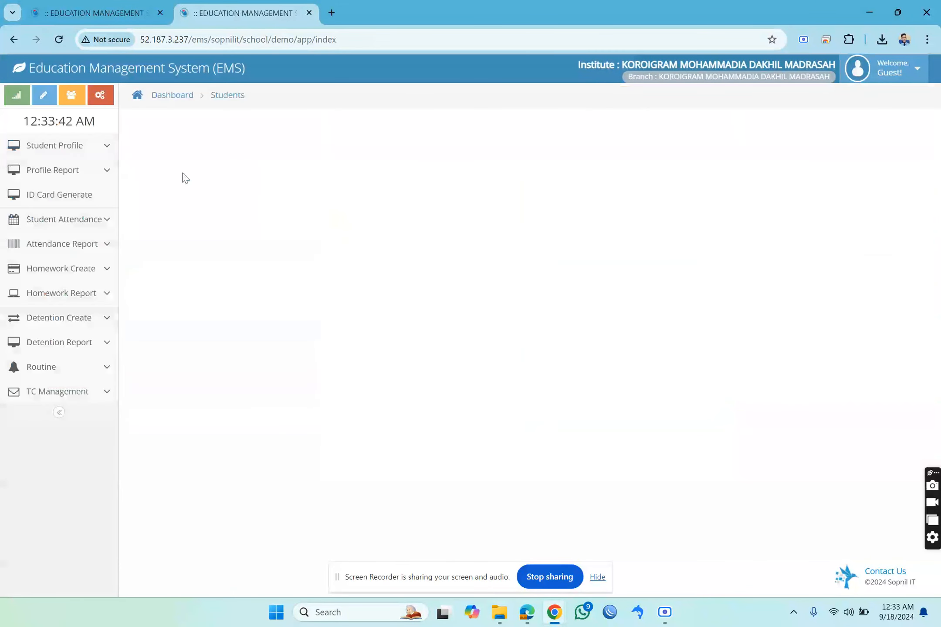
left_click(88, 172)
left_click(46, 194)
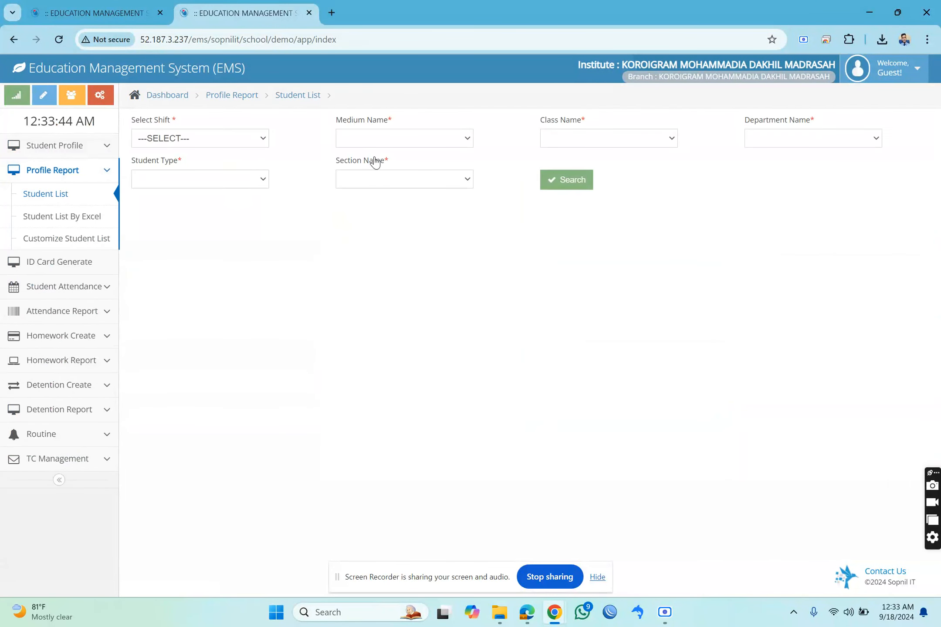
left_click(574, 176)
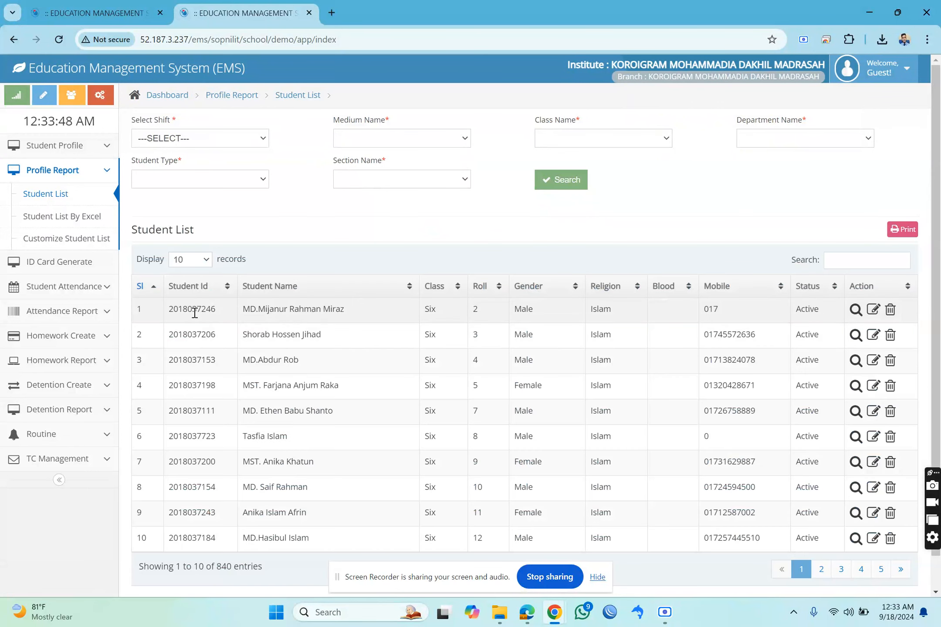
double_click(195, 312)
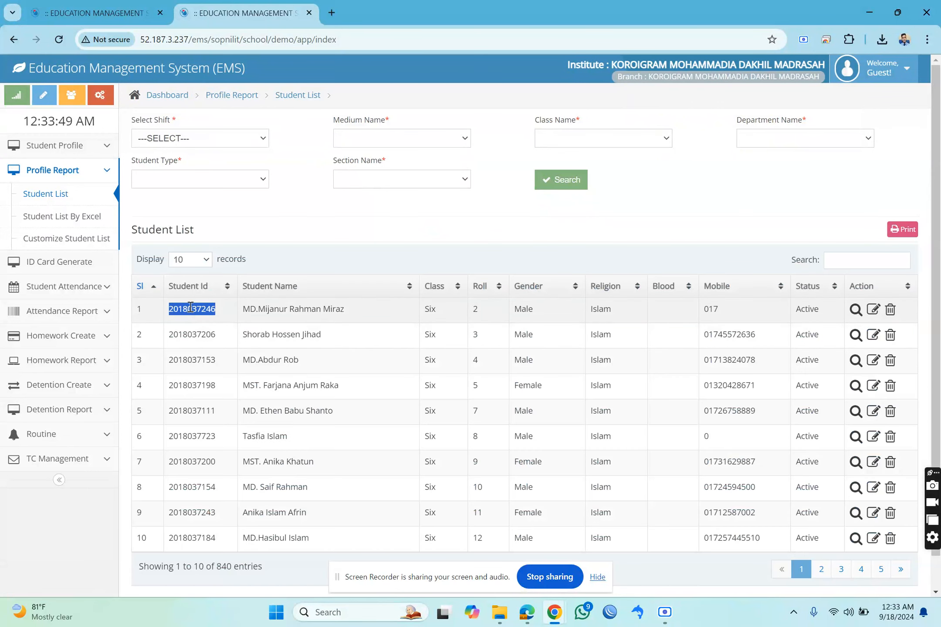
Return to the fee settings tab and list Fee Check & Modify entries for shift N/A, medium Bangla, class Six.
left_click(124, 5)
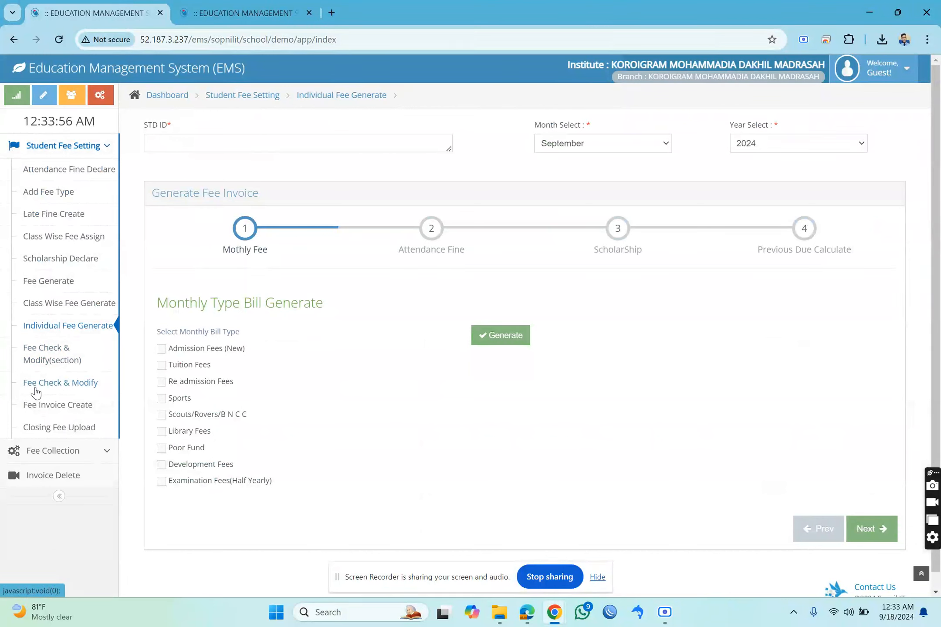
left_click(77, 387)
left_click(195, 140)
left_click(174, 170)
left_click(431, 138)
left_click(436, 167)
left_click(606, 139)
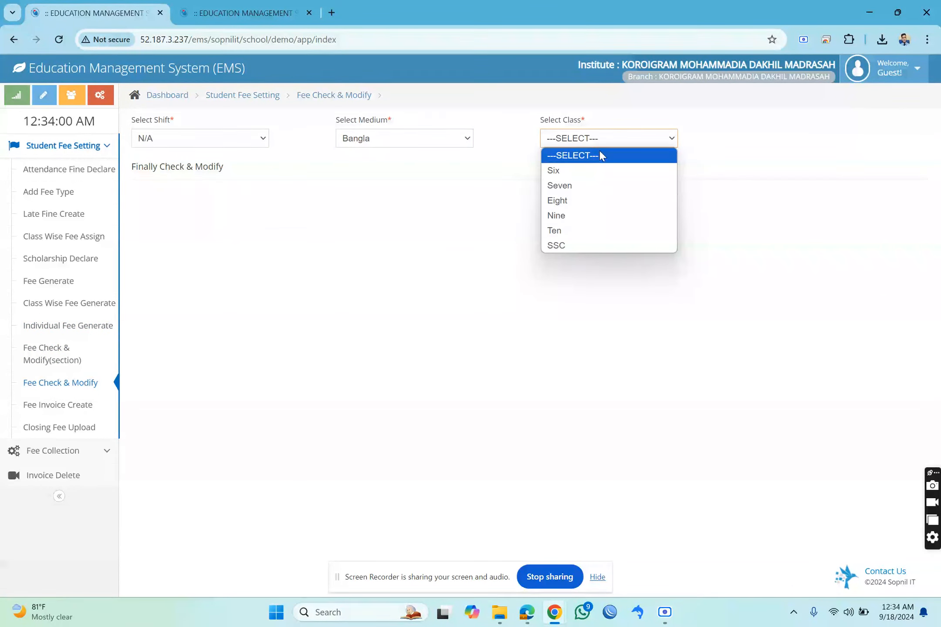
left_click(584, 172)
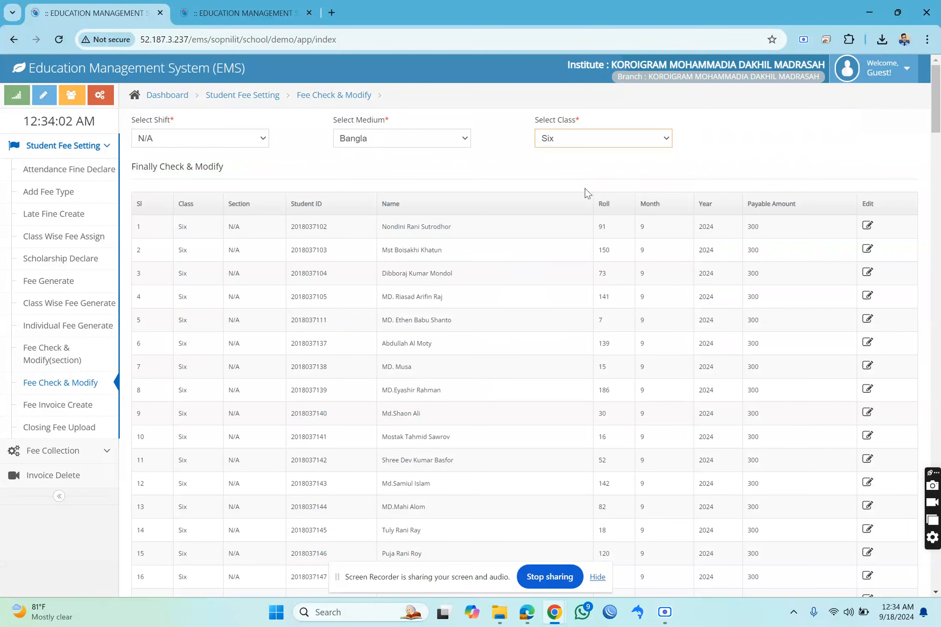
Look through the class Six fee list, checking each student's roll, month, year and payable amount.
left_click_drag(601, 223, 754, 436)
scroll(752, 431, "down", 1)
left_click(588, 406)
left_click_drag(391, 352, 718, 461)
scroll(718, 453, "down", 20)
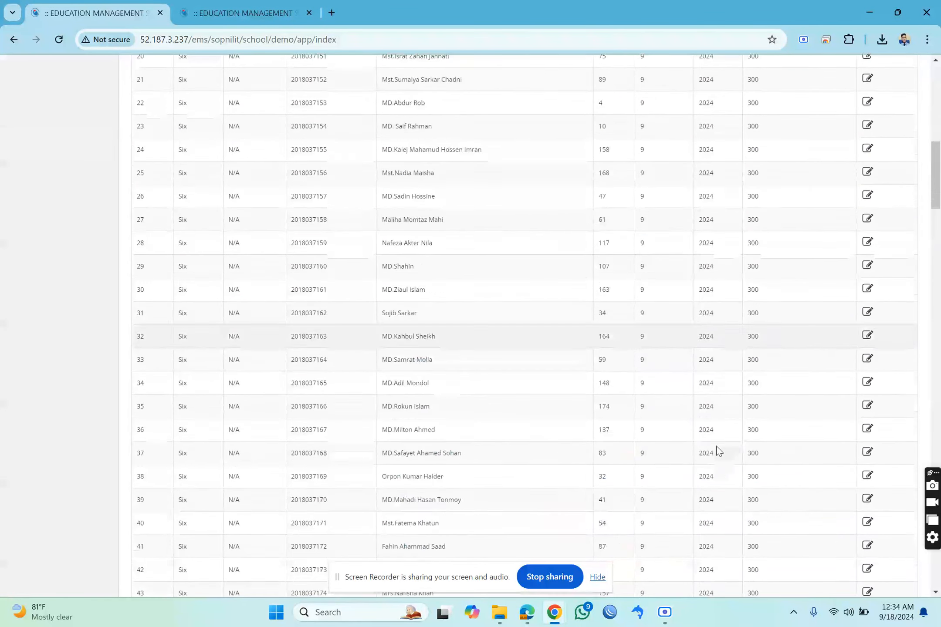
scroll(719, 438, "down", 15)
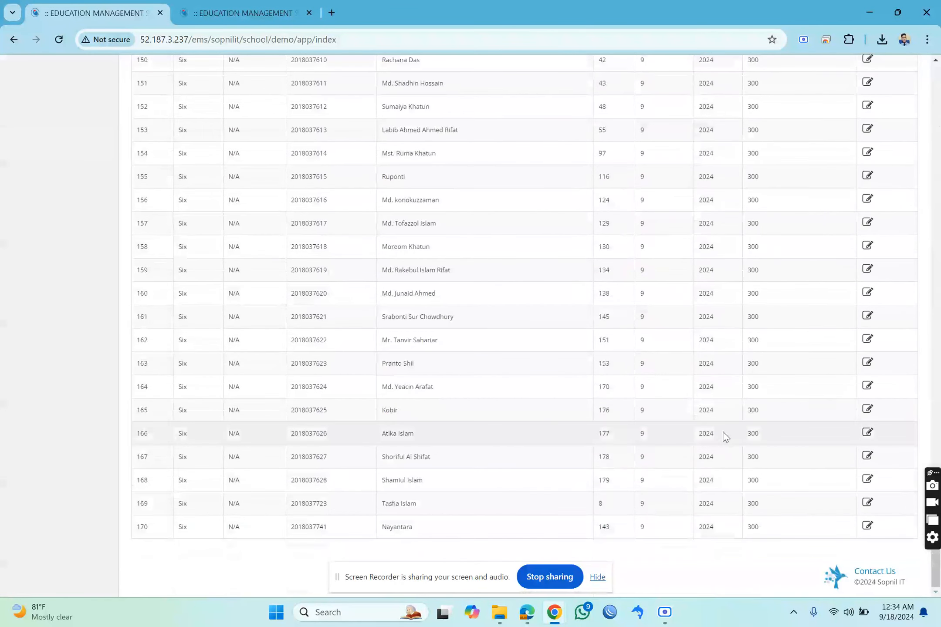
scroll(741, 421, "up", 20)
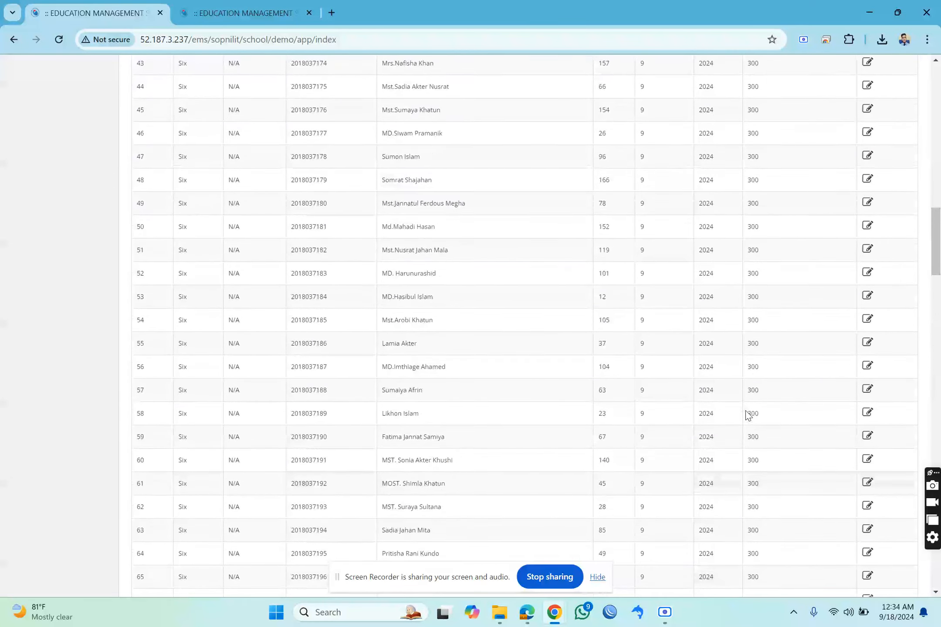
scroll(746, 368, "up", 3)
left_click(657, 342)
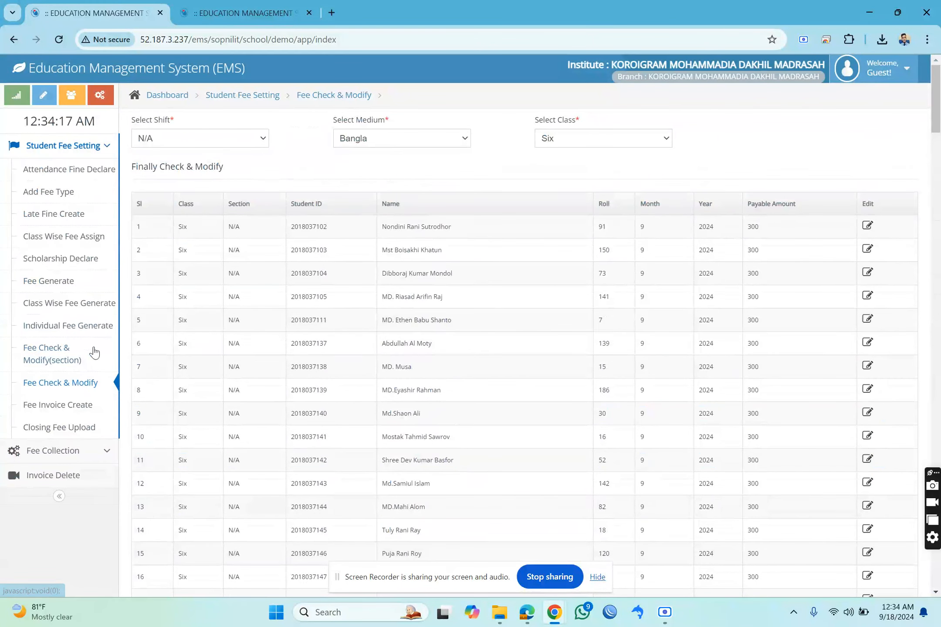
Open the Fee Invoice Create page and expand the Fee Collection options.
left_click(62, 405)
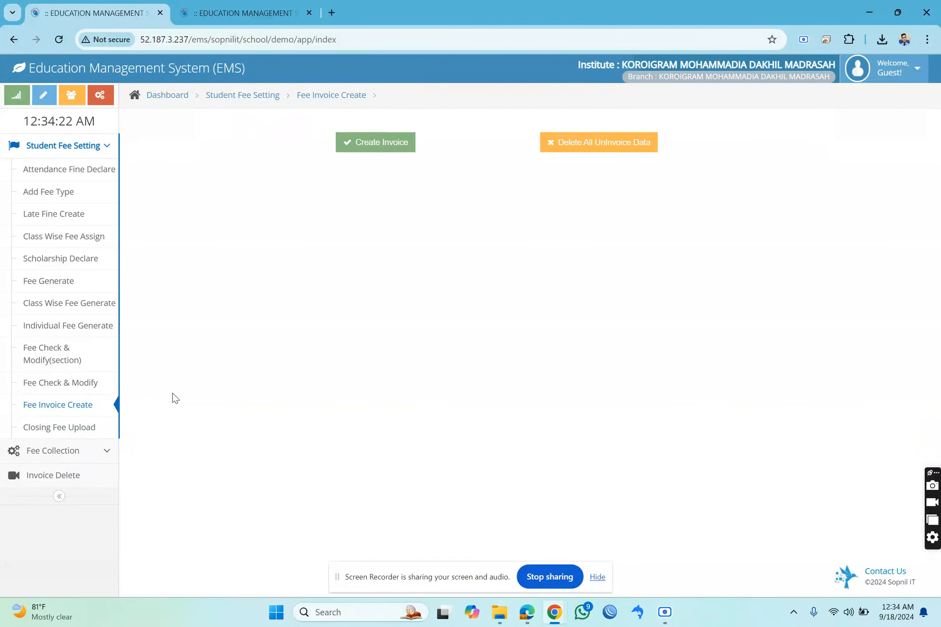
left_click(63, 453)
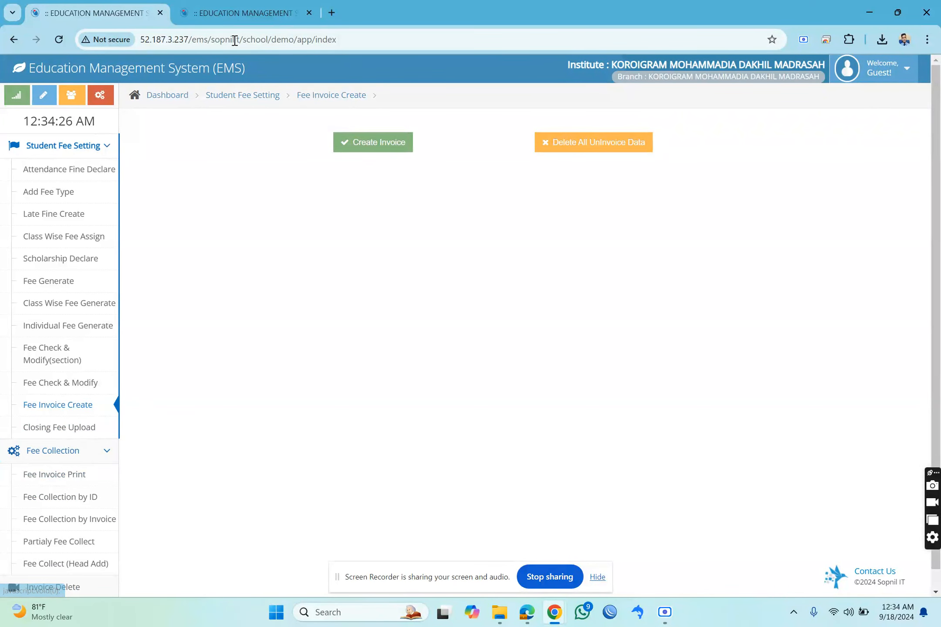
Switch to the Student List report tab and copy the second student's ID.
left_click(238, 12)
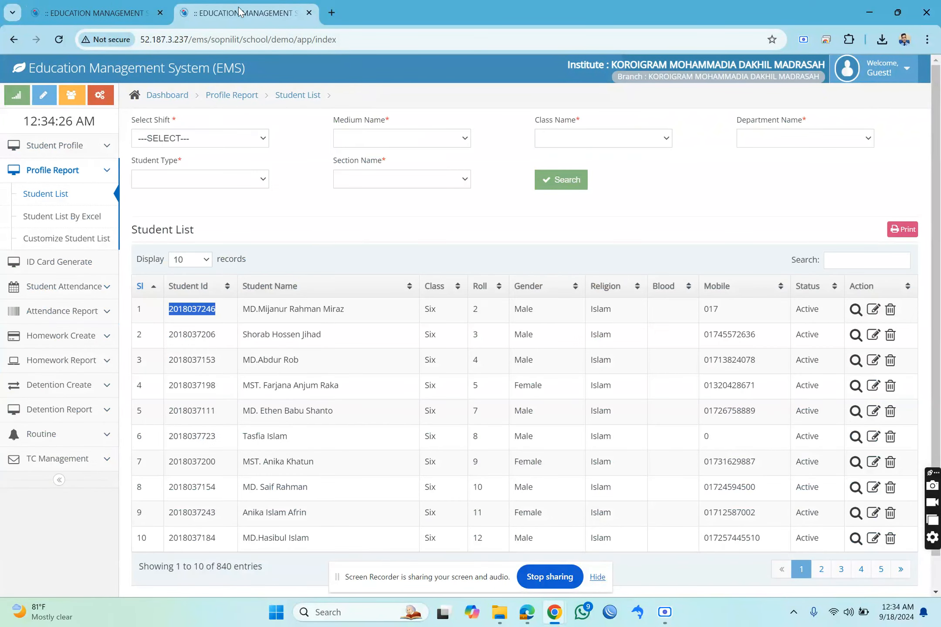
right_click(196, 310)
left_click(184, 338)
double_click(183, 338)
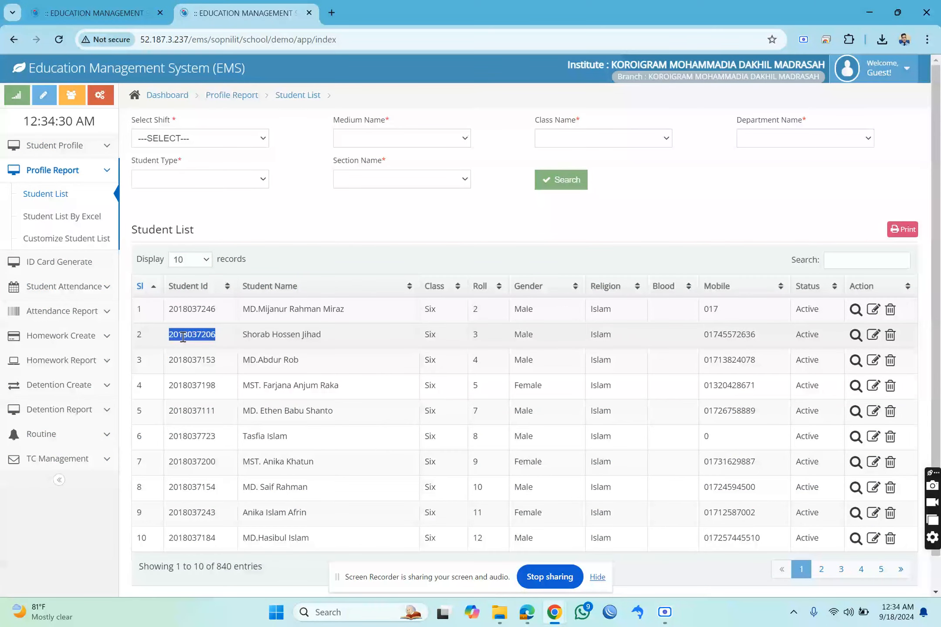
right_click(183, 337)
left_click(225, 352)
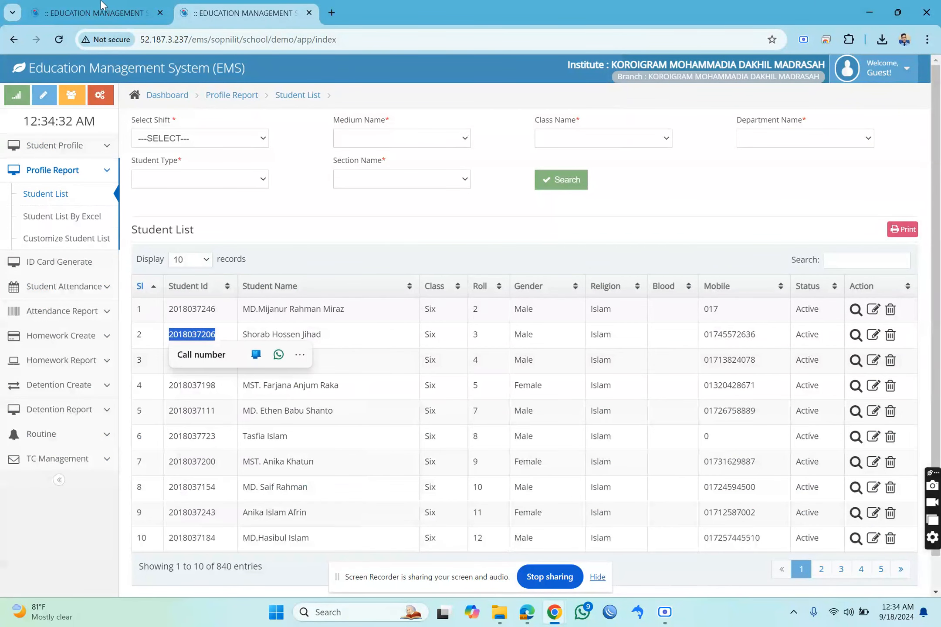
Return to the fee tab and look up the copied student ID in Fee Collection by ID, checking the listed invoice month.
key("ctrl+Tab")
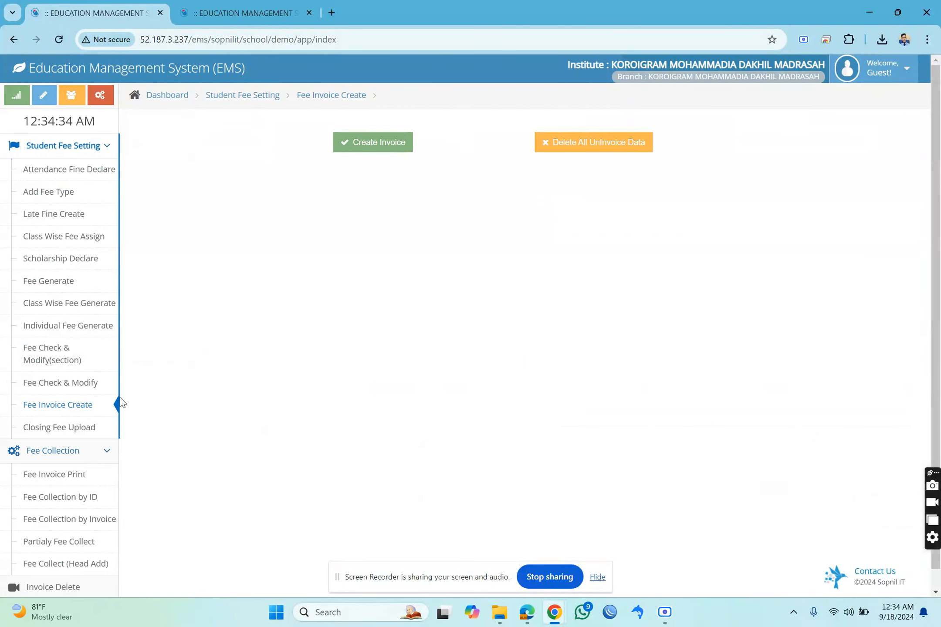
left_click(77, 492)
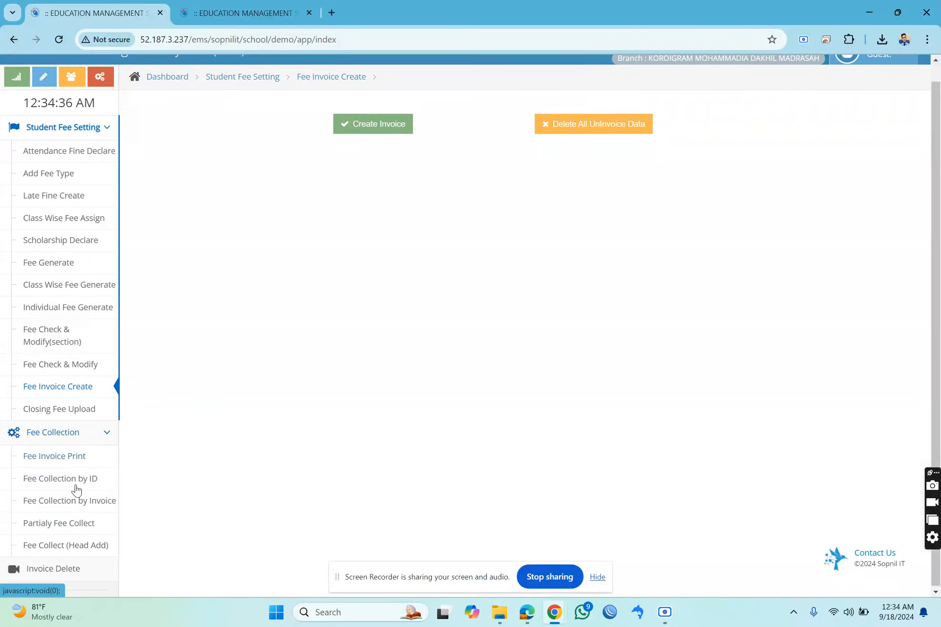
right_click(408, 127)
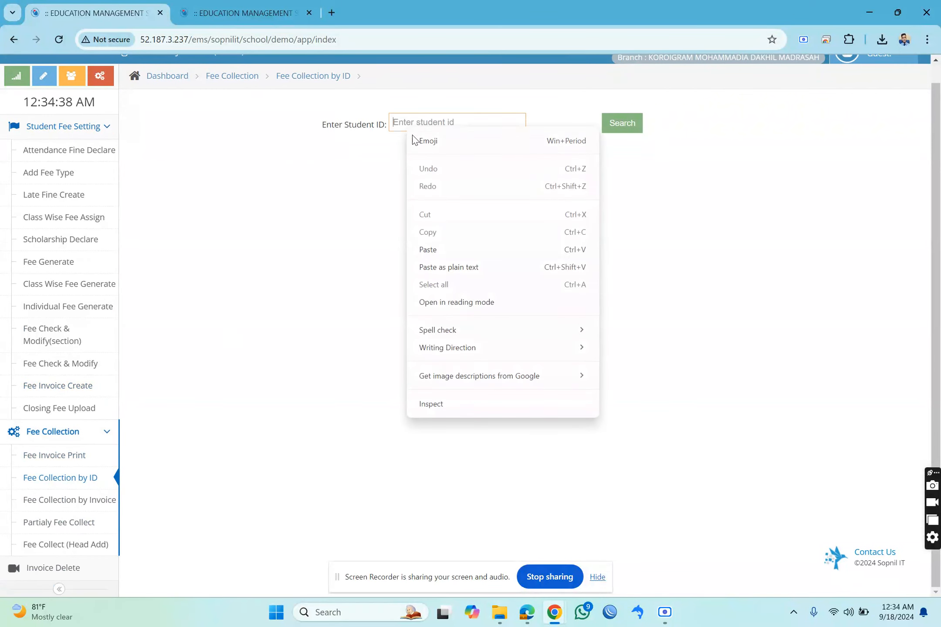
left_click(427, 250)
left_click(626, 124)
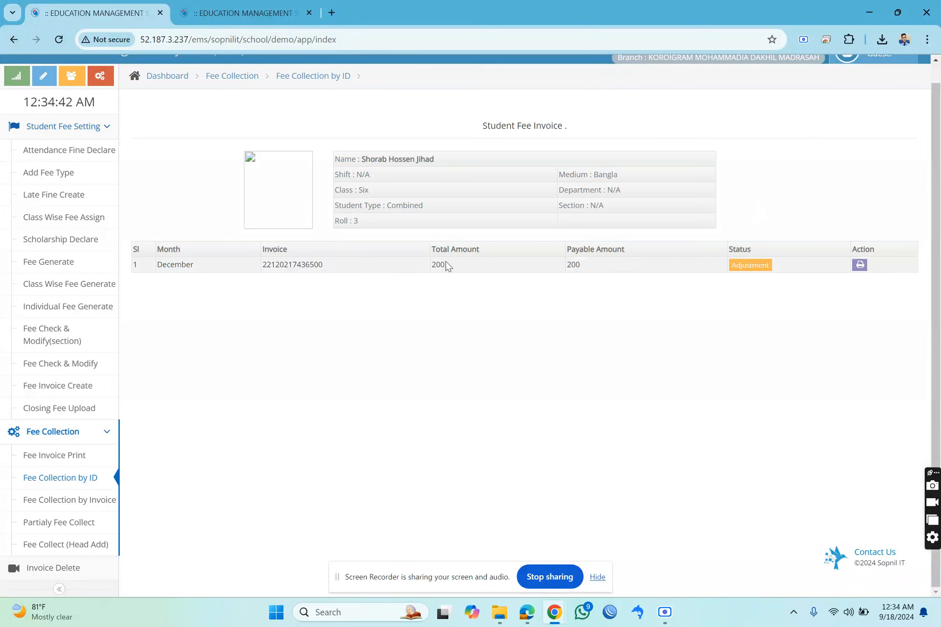
double_click(183, 265)
left_click(294, 324)
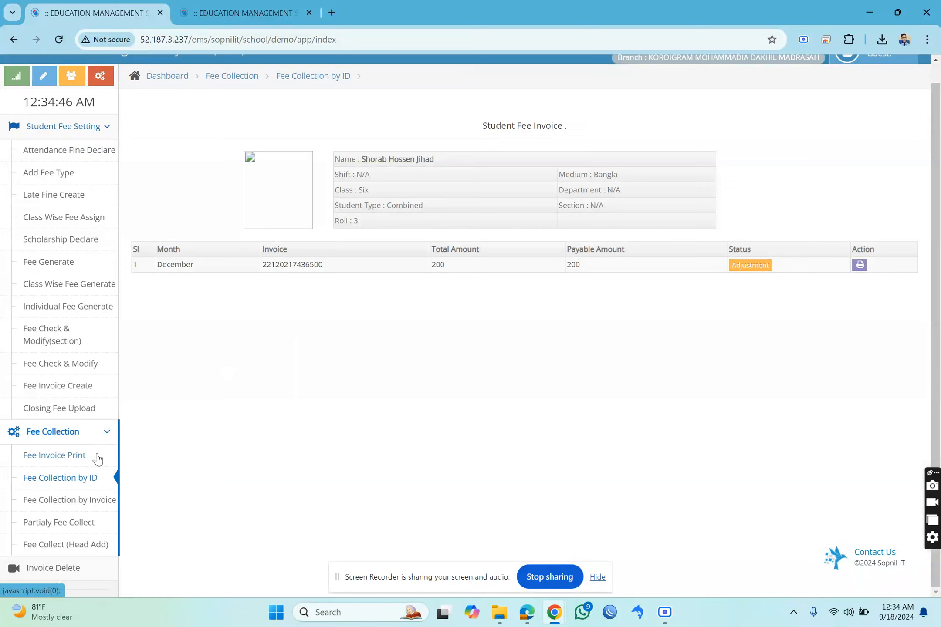
Create the pending fee invoices from the Fee Invoice Create page.
left_click(73, 390)
left_click(368, 128)
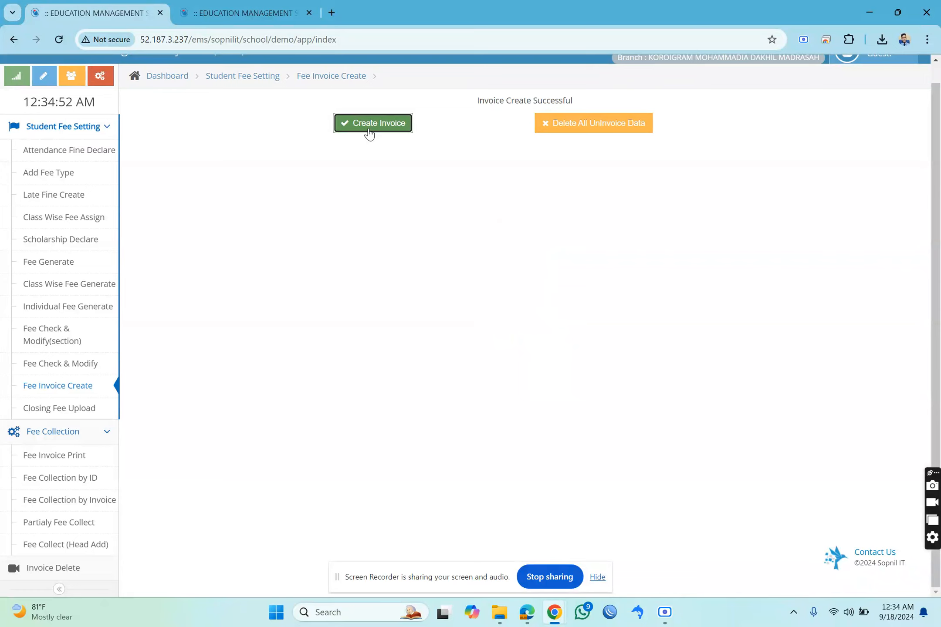
triple_click(505, 105)
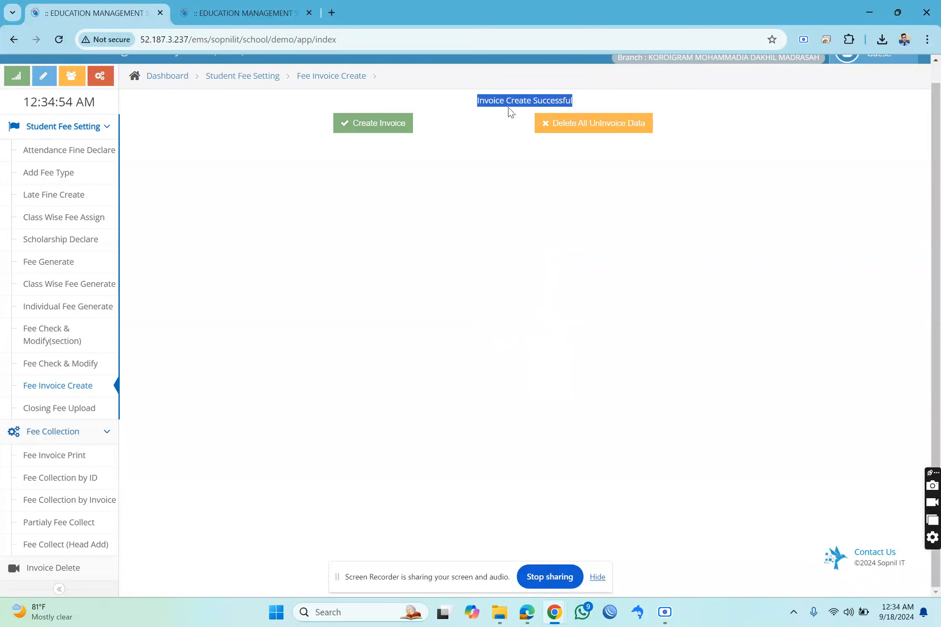
Search Fee Collection by ID again with the copied student ID and check the September invoice's number and amounts.
left_click(69, 479)
right_click(430, 128)
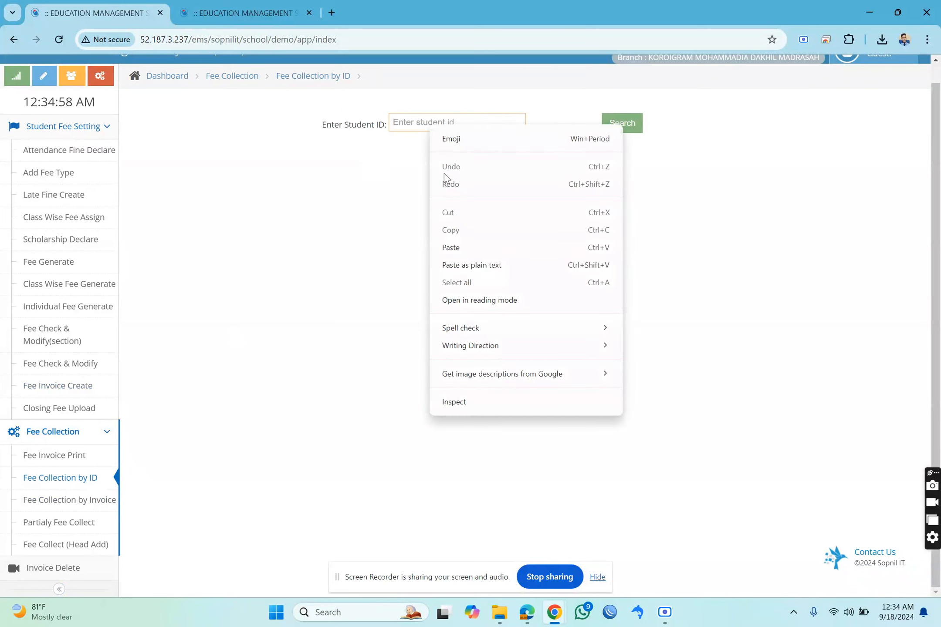
left_click(451, 247)
left_click(610, 127)
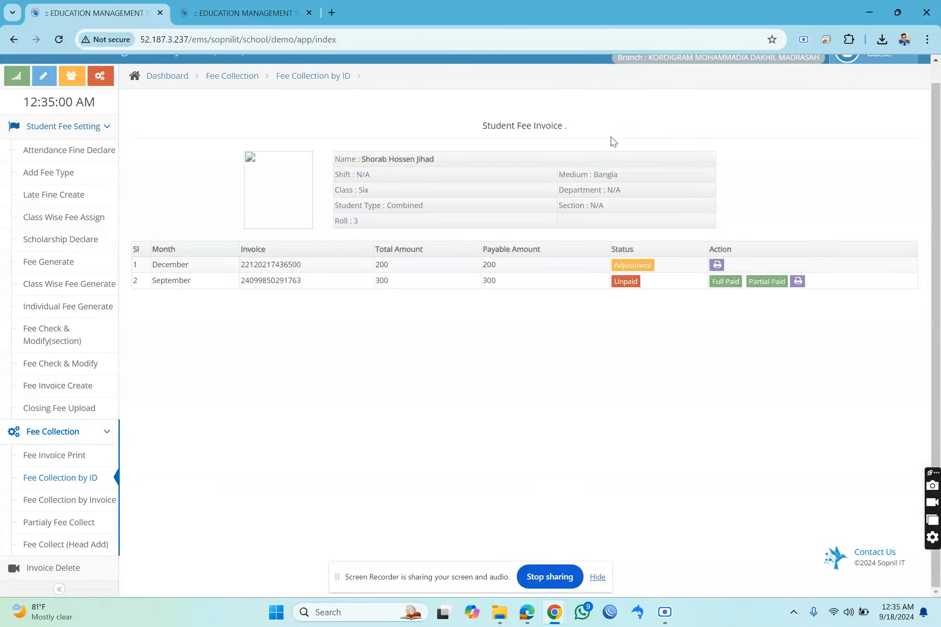
left_click_drag(173, 281, 194, 287)
left_click_drag(269, 280, 511, 289)
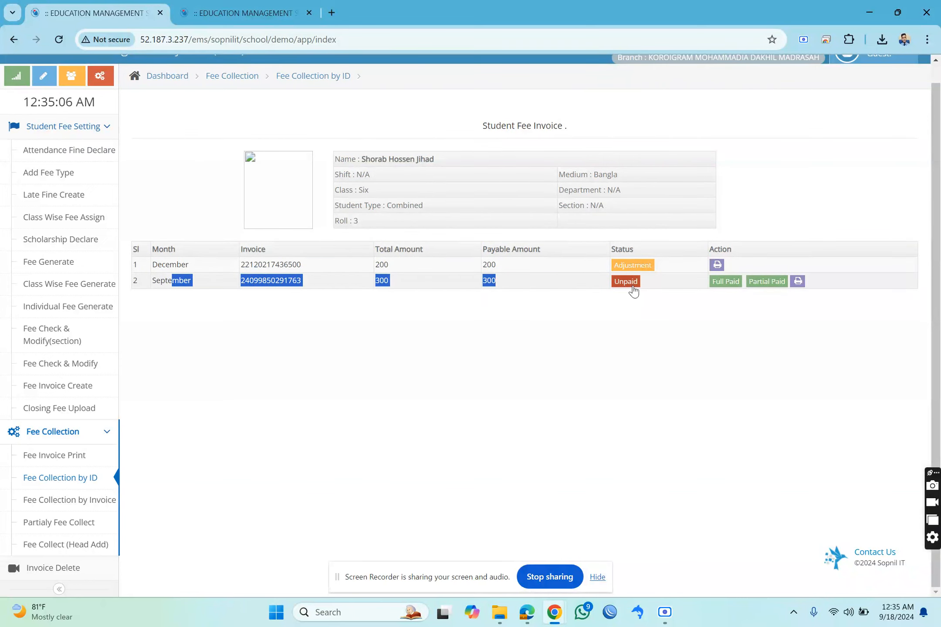
left_click(671, 331)
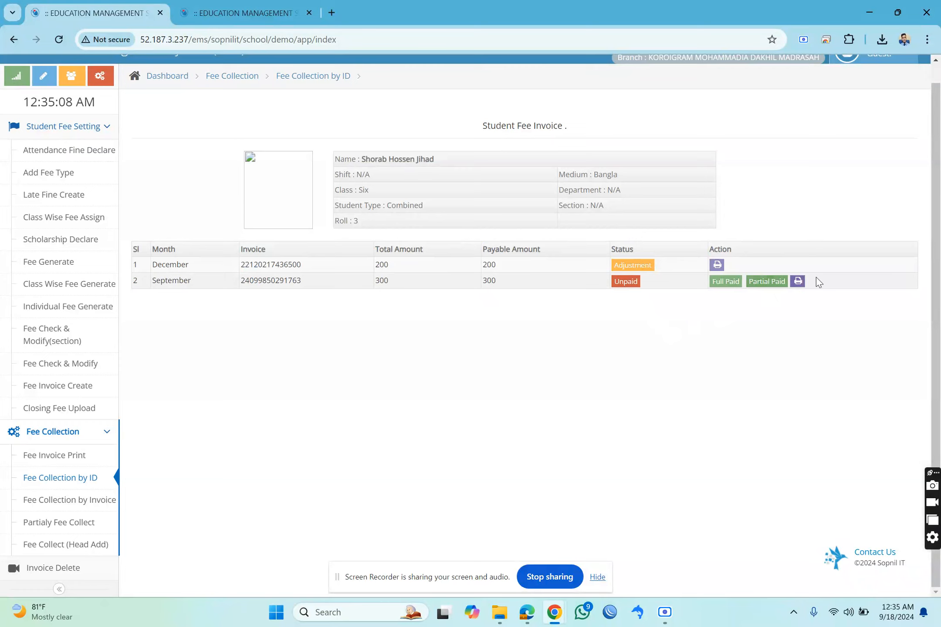
Open the September invoice's print view without printing, examine its tuition fee, previous due and payable amounts, and close it.
left_click(799, 282)
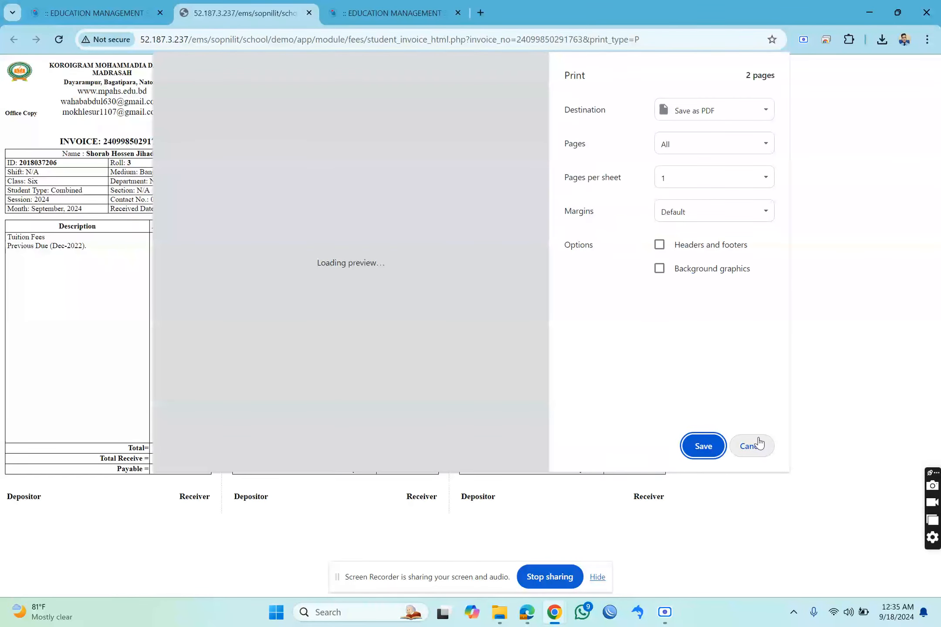
left_click(751, 446)
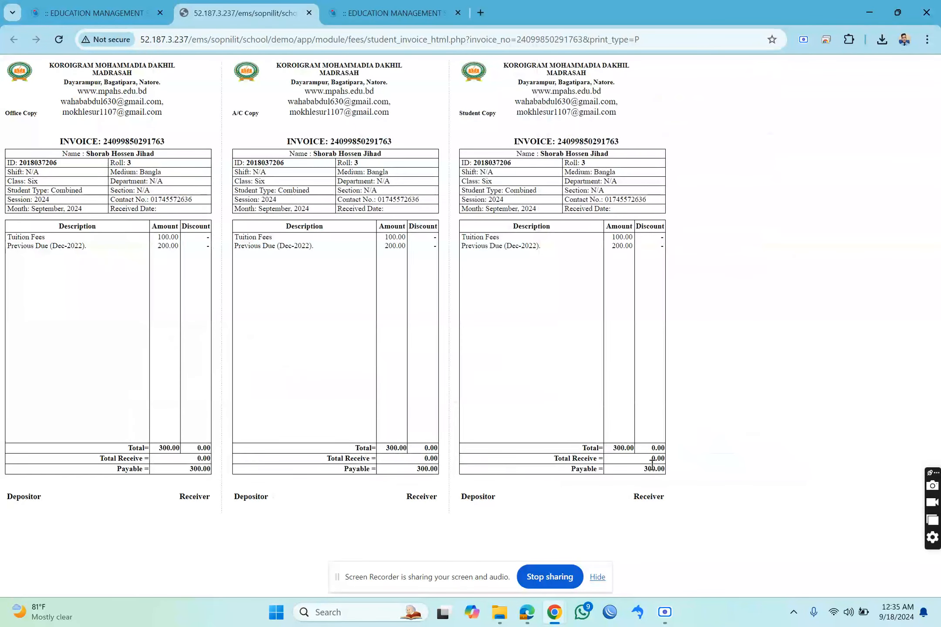
double_click(652, 465)
double_click(612, 237)
left_click_drag(484, 248, 610, 247)
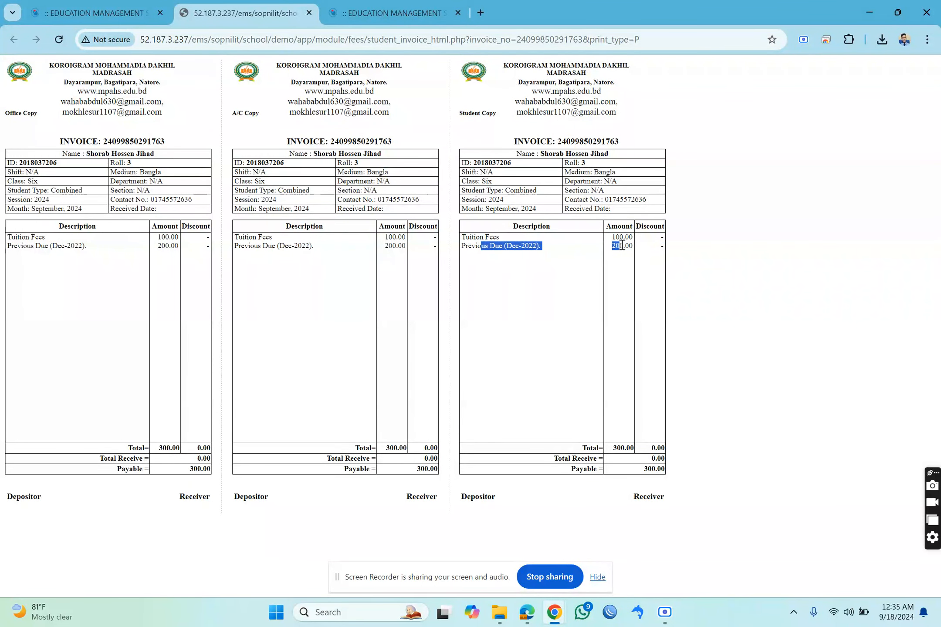
double_click(654, 469)
left_click_drag(468, 247, 537, 248)
triple_click(537, 248)
left_click(308, 13)
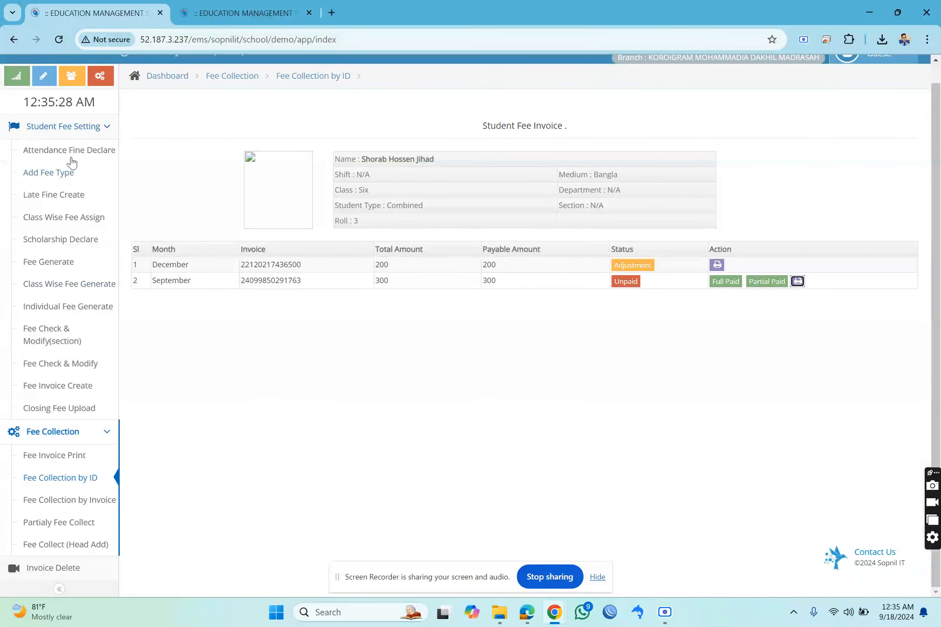
Record a partial payment on the September invoice with a receive amount of 200, checking its payable amount and late fine.
left_click(71, 133)
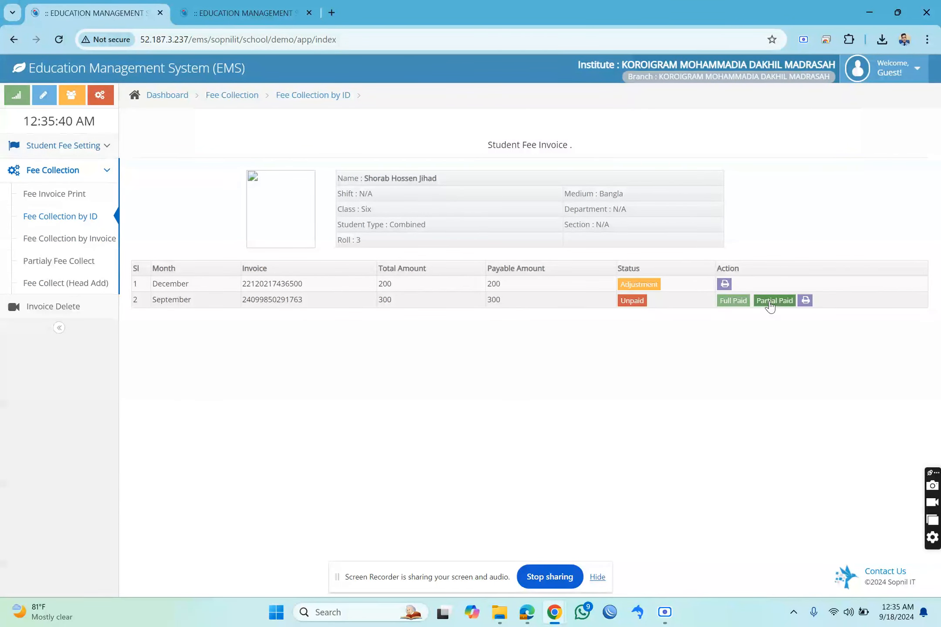
left_click(737, 308)
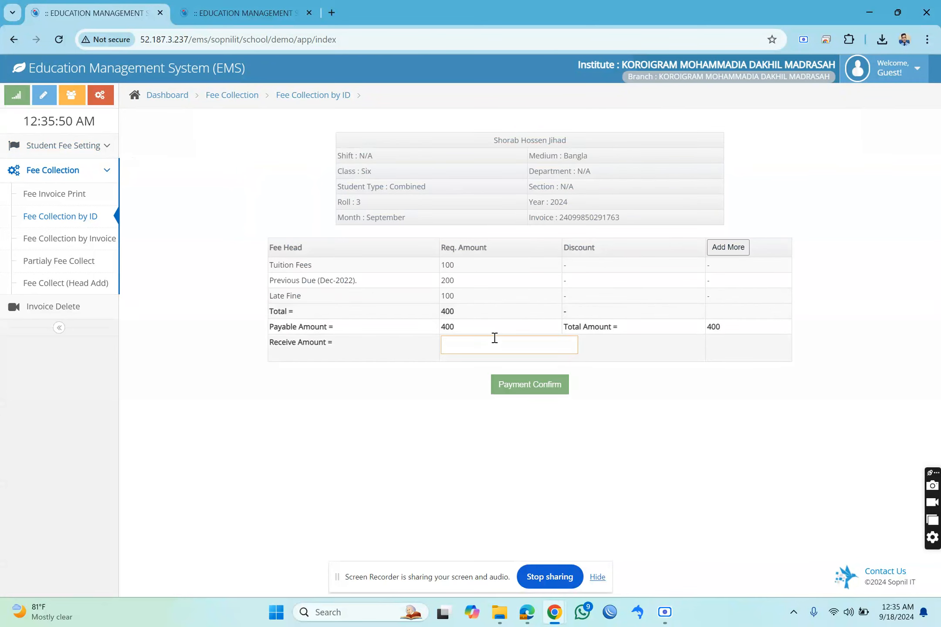
double_click(446, 327)
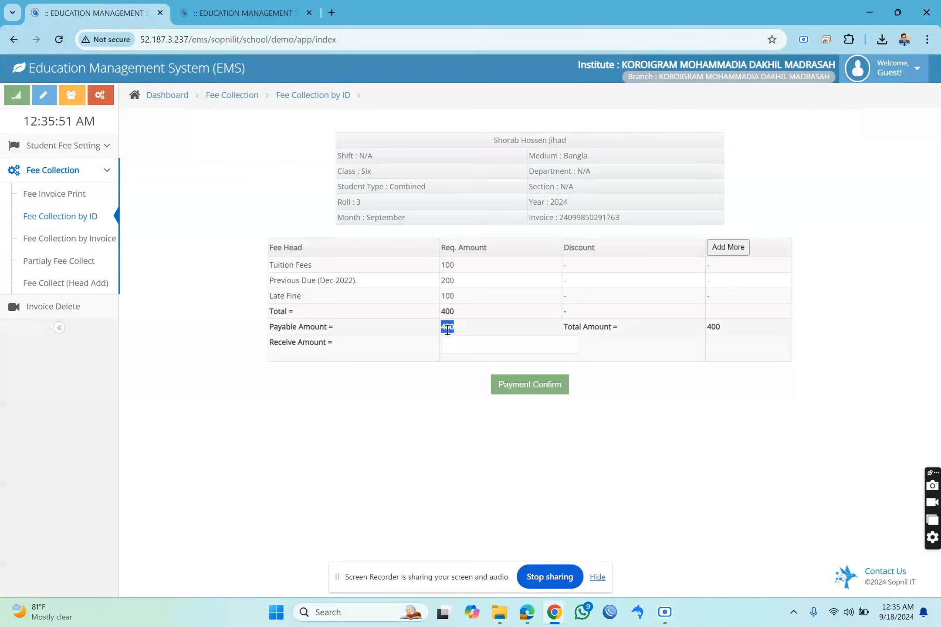
double_click(446, 296)
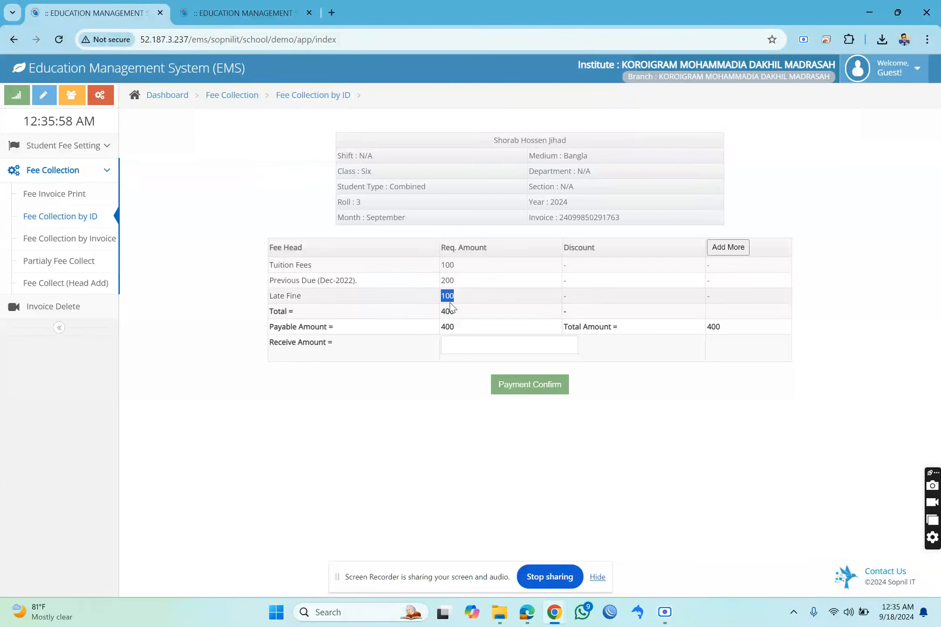
left_click(462, 342)
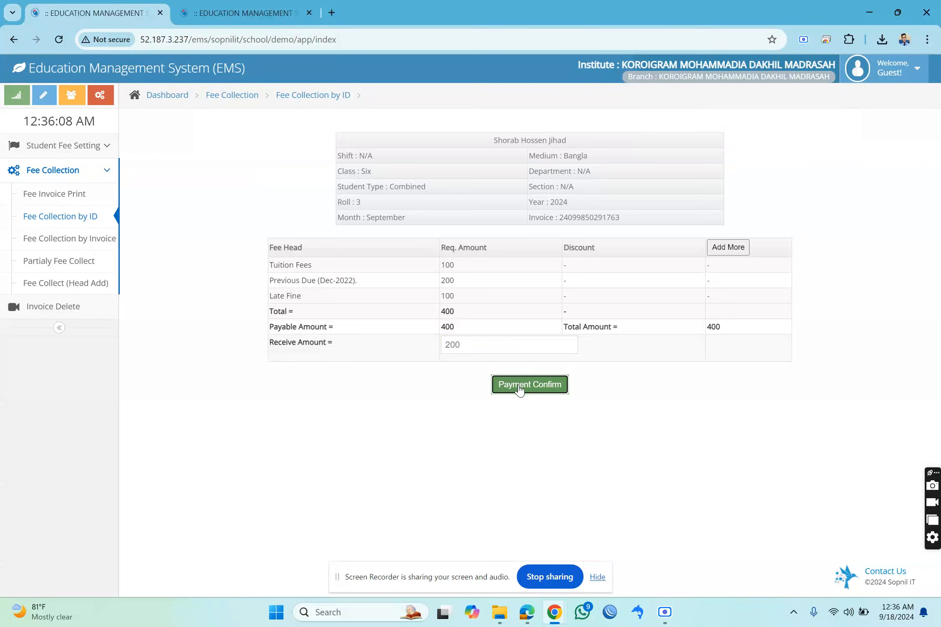
left_click(519, 385)
Open the partial payment receipt without printing and examine its office, A/C and student copies.
left_click(501, 230)
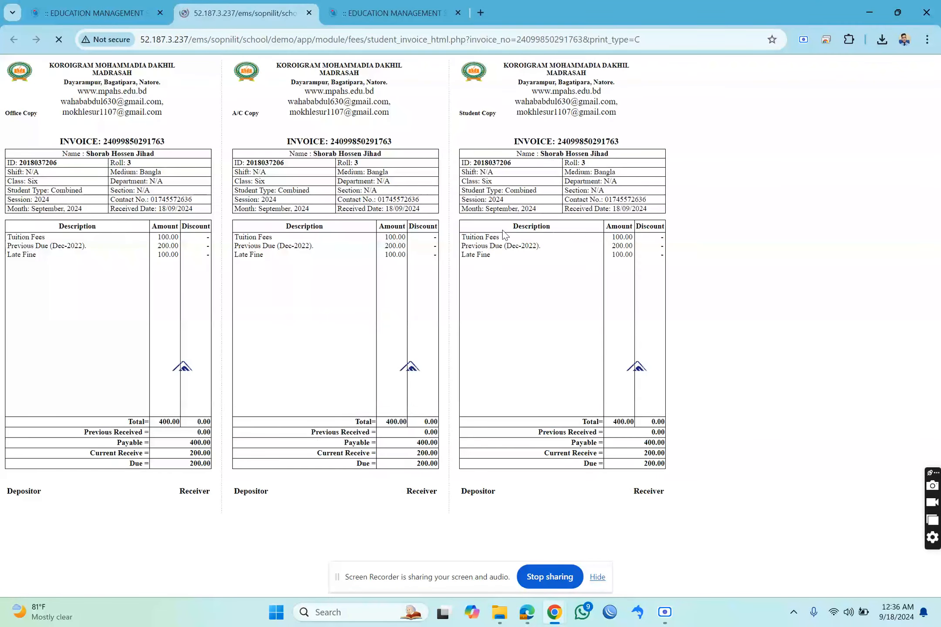
left_click(733, 453)
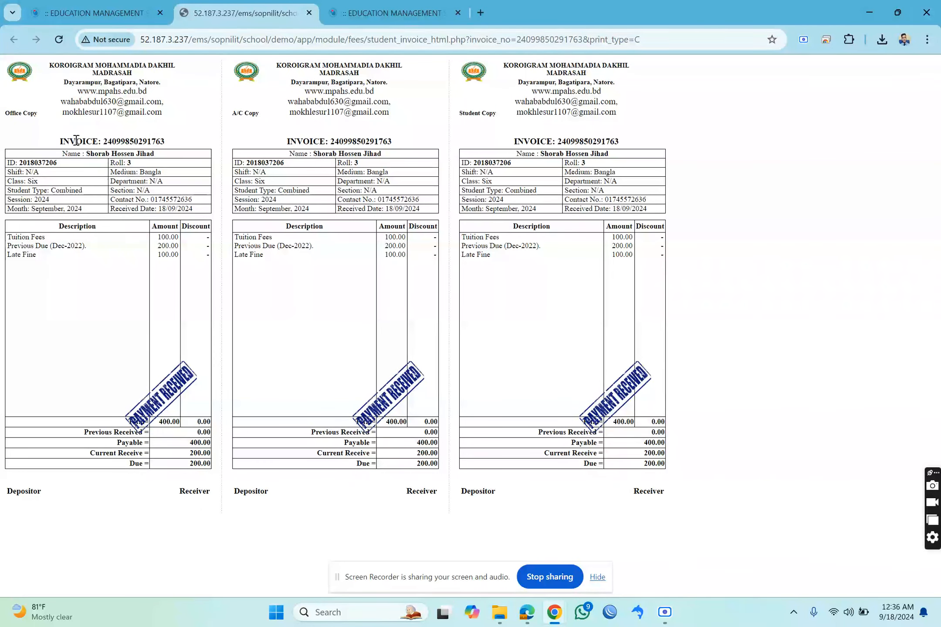
left_click_drag(78, 141, 111, 143)
left_click_drag(32, 115, 90, 128)
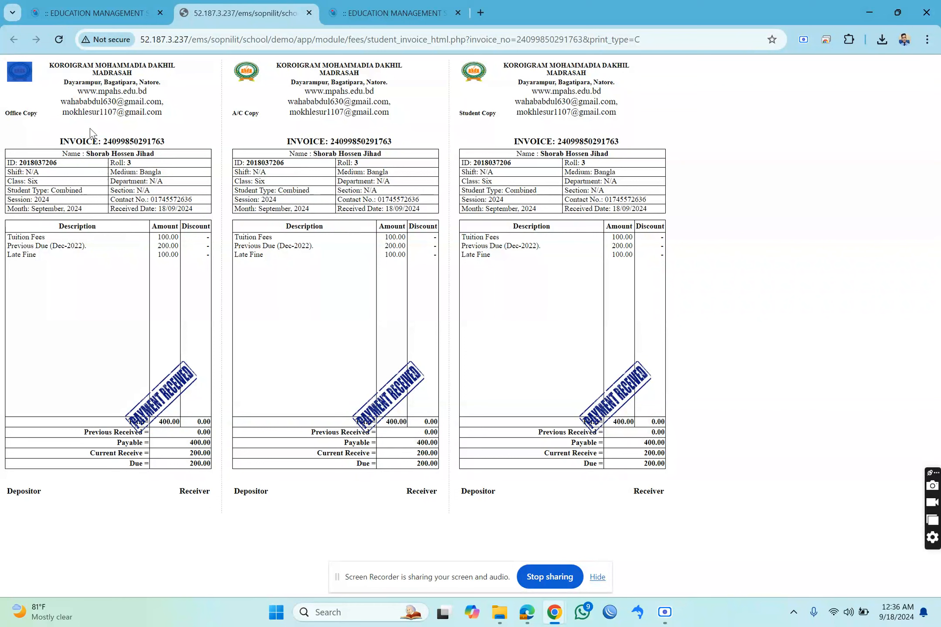
double_click(238, 120)
double_click(470, 111)
left_click(469, 112)
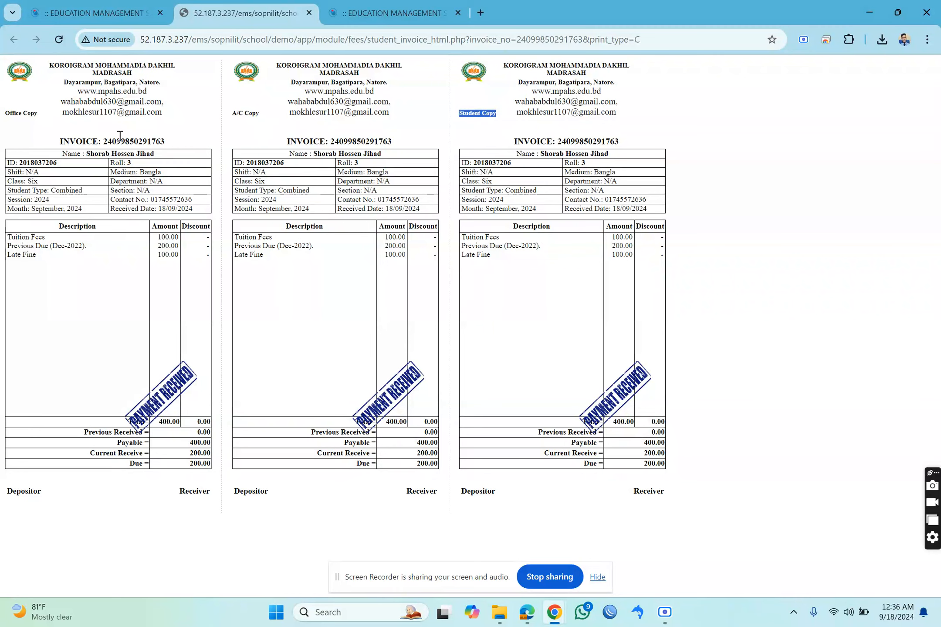
Return to the fee tab, search Fee Collection by ID for the same student and check September's remaining payable amount.
left_click(120, 9)
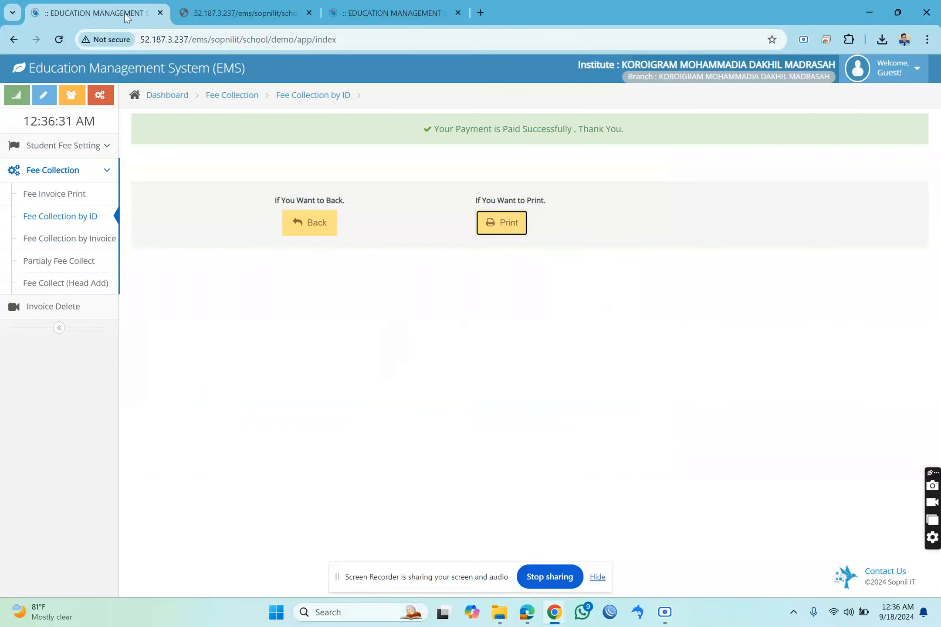
left_click(94, 224)
left_click(437, 143)
key("ctrl+v")
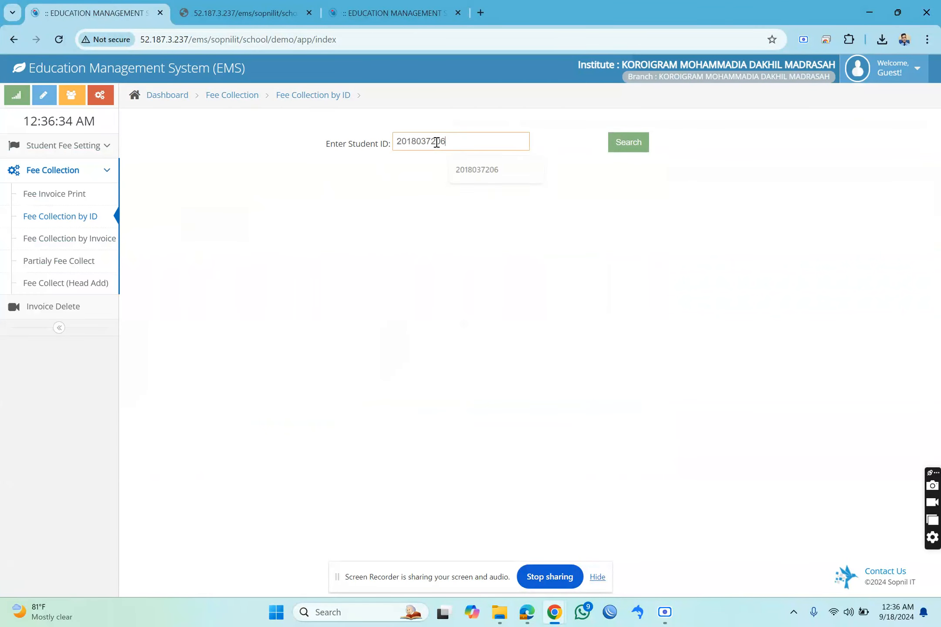
left_click(615, 144)
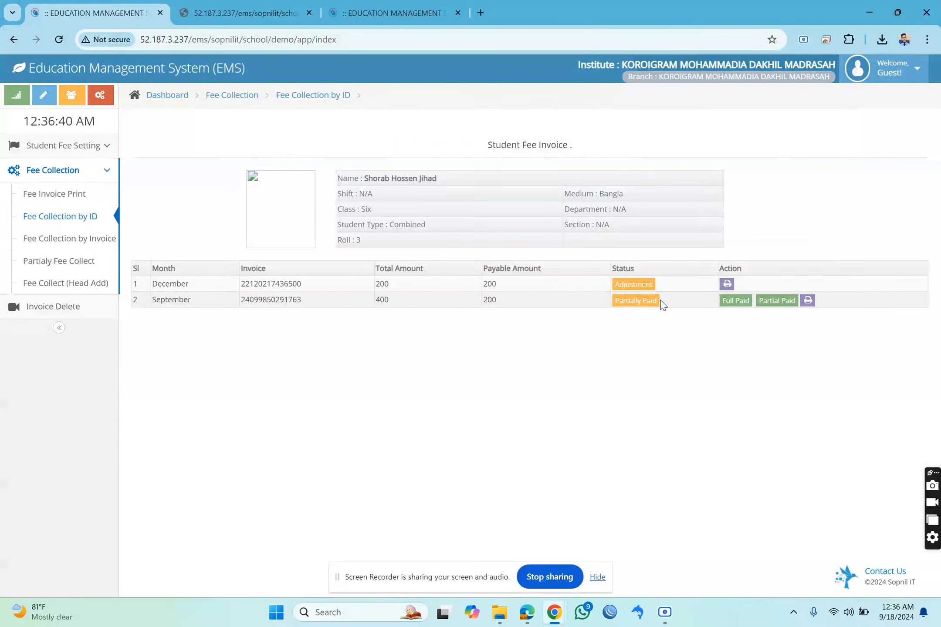
double_click(494, 298)
Settle the September invoice in full with a discount of 100 and open its receipt without printing.
left_click(726, 305)
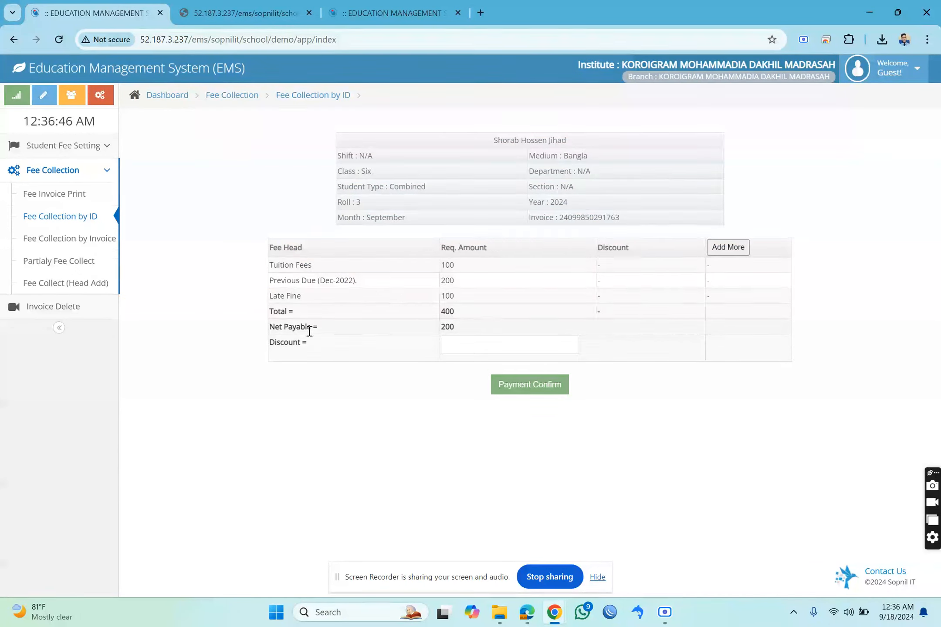
left_click(454, 345)
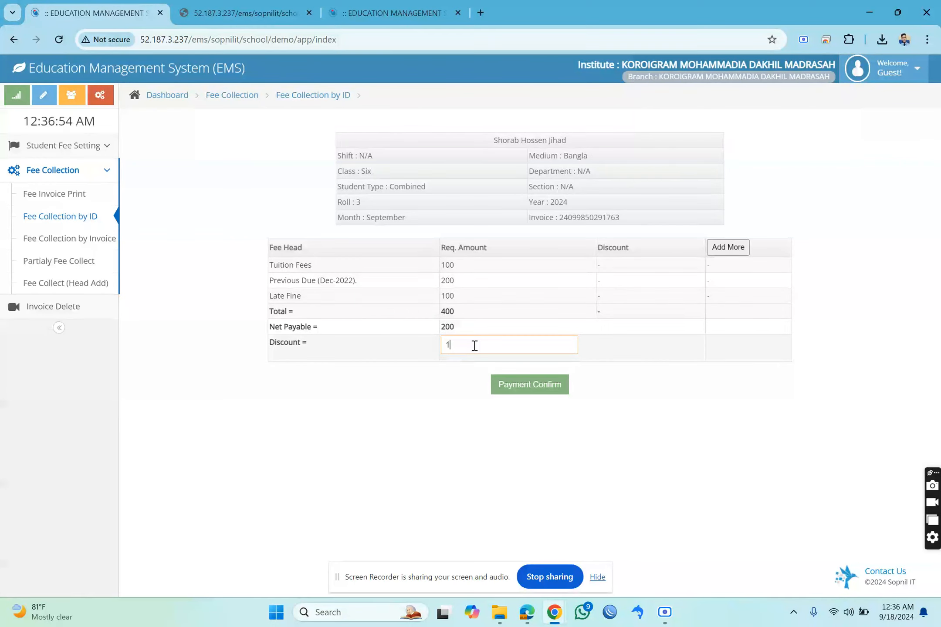
left_click(507, 389)
left_click(502, 230)
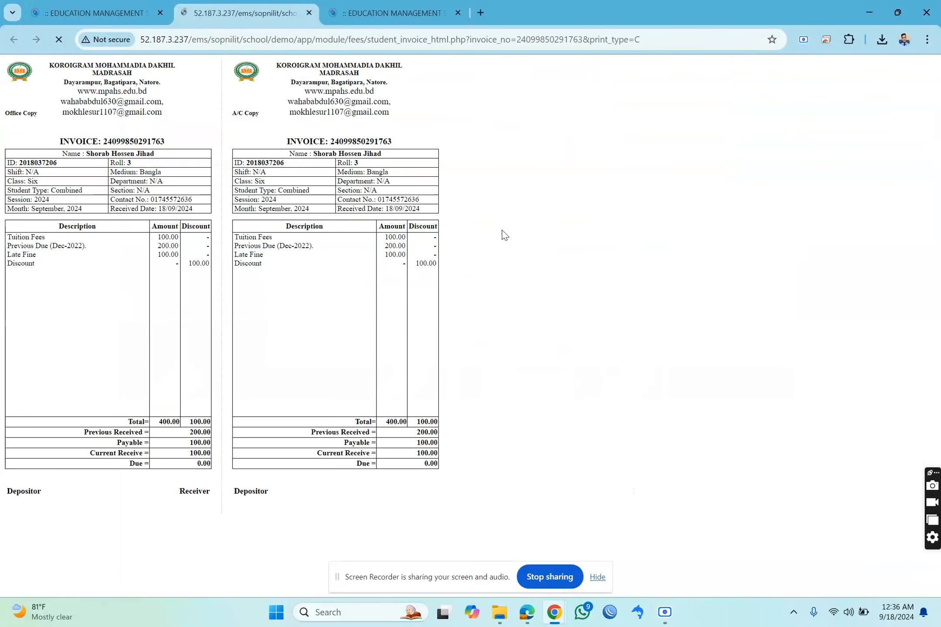
left_click(751, 446)
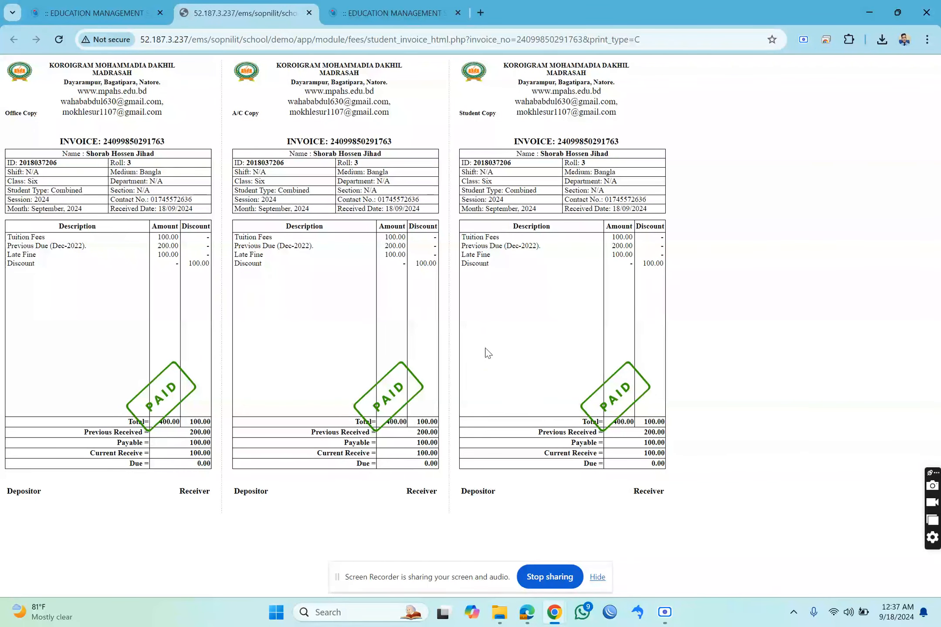
Return to the fee tab, search Fee Collection by ID for the same student and check September's payable amount and payment status.
left_click(106, 11)
left_click(61, 216)
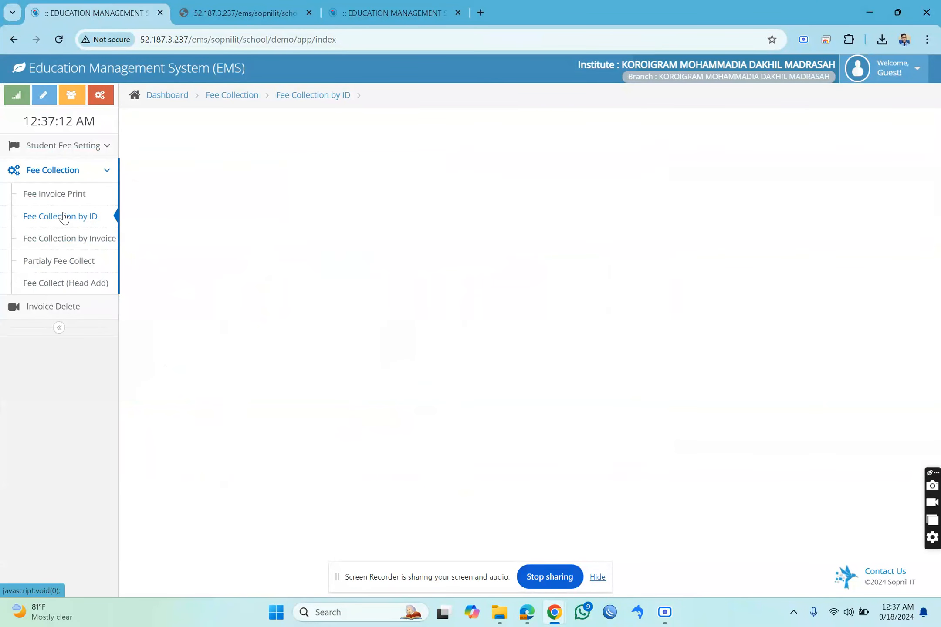
left_click(488, 138)
key("Down")
key("Return")
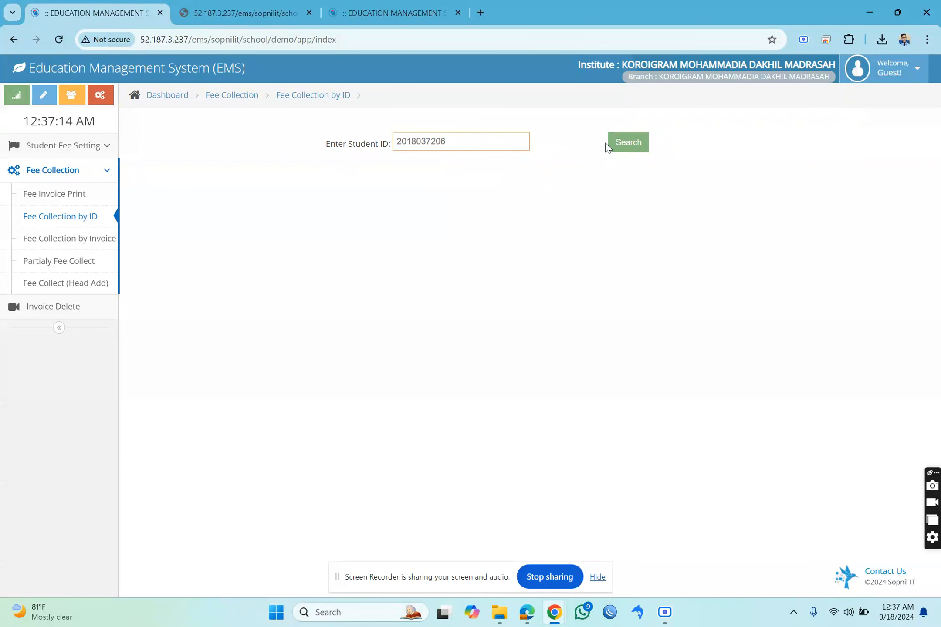
left_click(623, 146)
left_click_drag(291, 300, 764, 306)
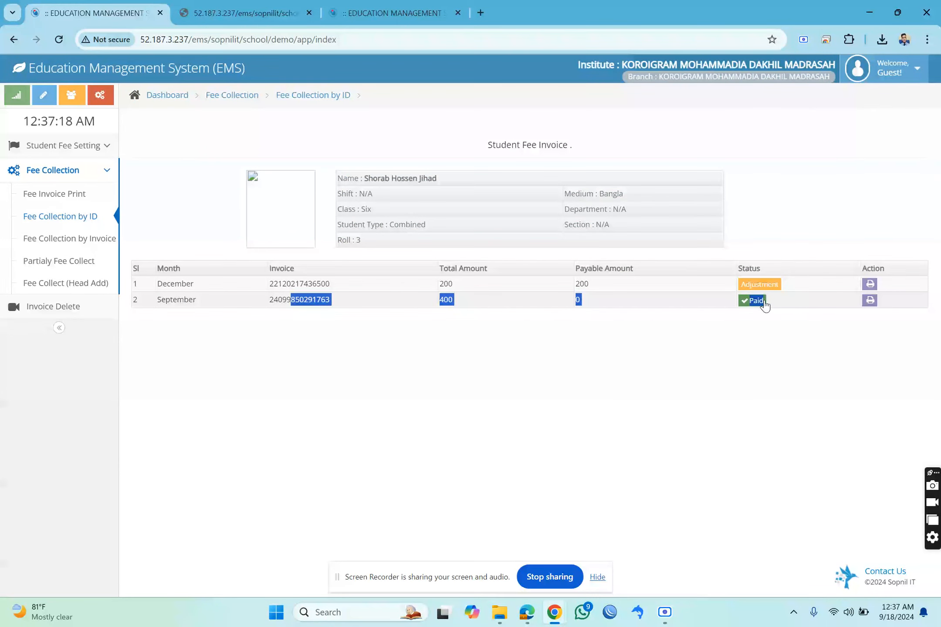
left_click(610, 301)
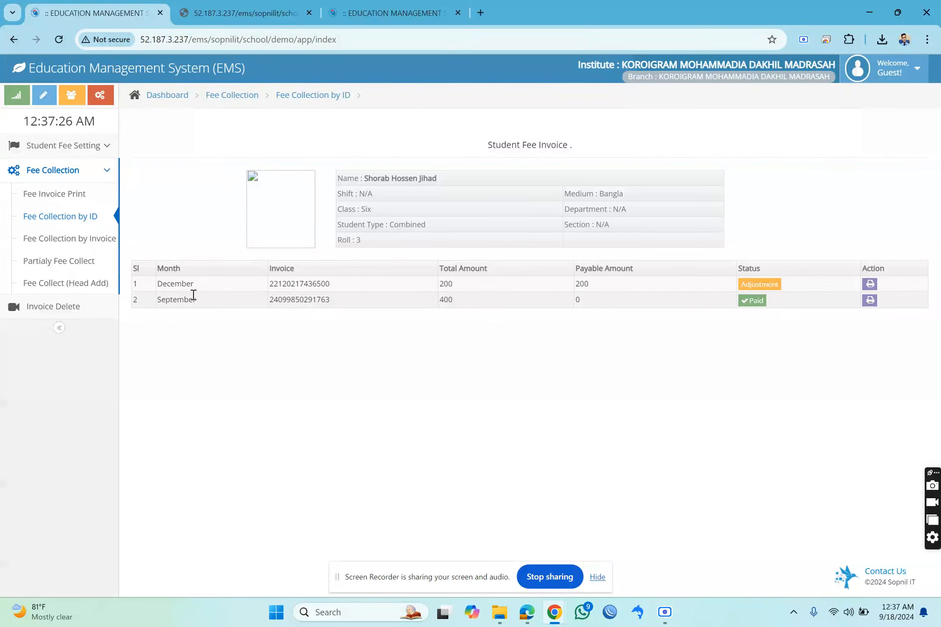
Leave the Student Fee module for the dashboard and display the student fee reports in Finance & Accounting.
left_click(77, 288)
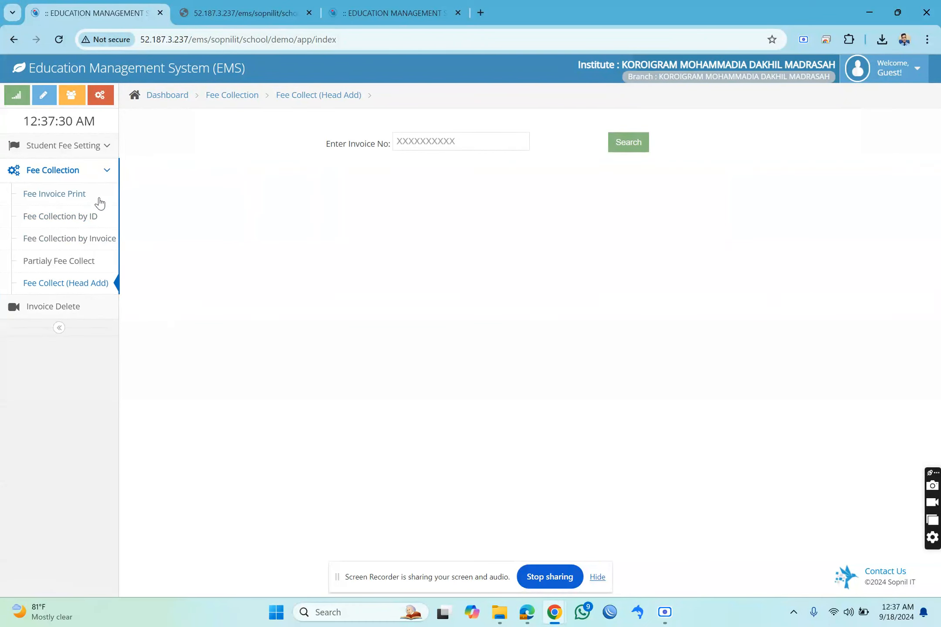
left_click(95, 176)
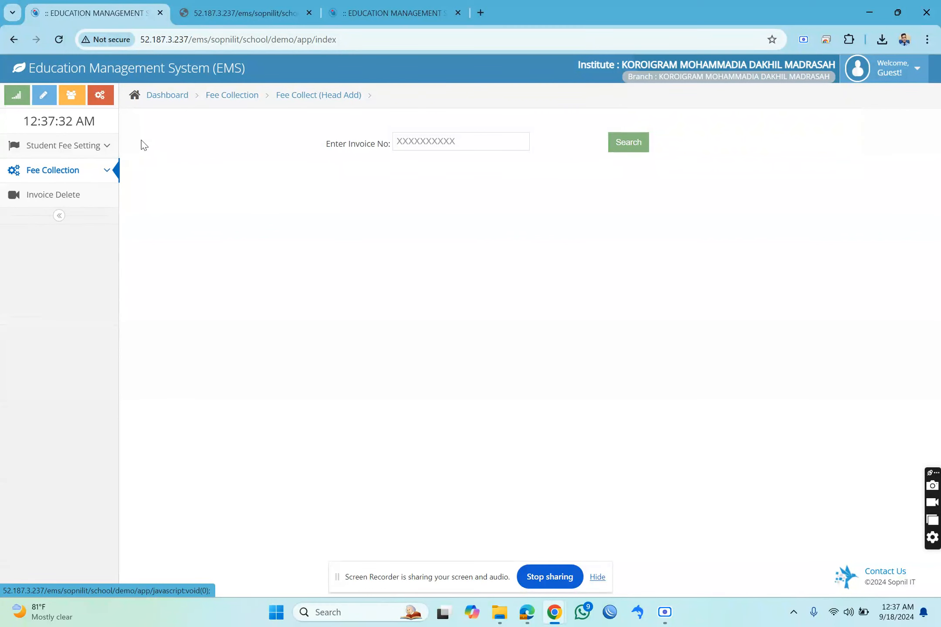
left_click(165, 97)
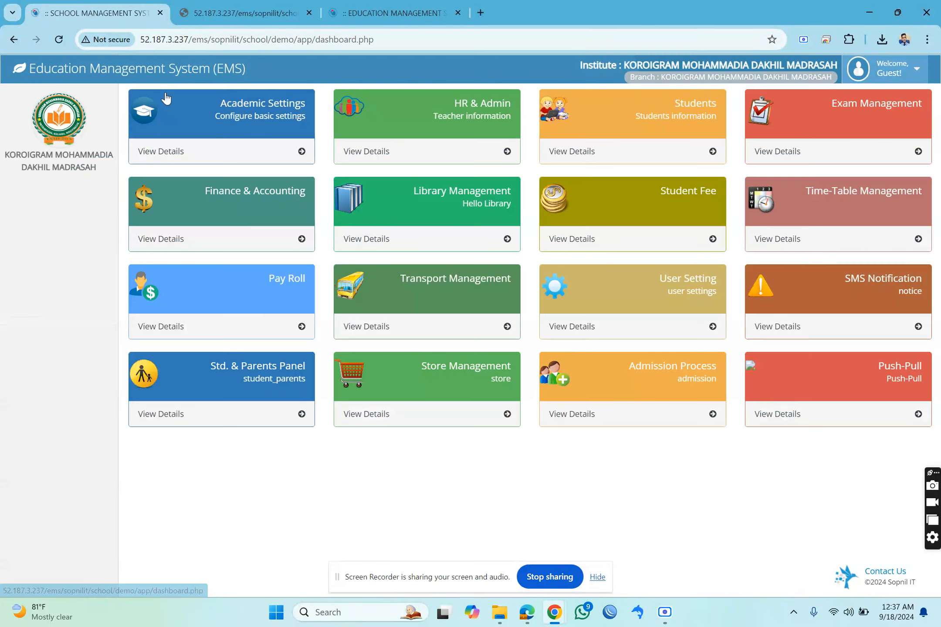
left_click(208, 203)
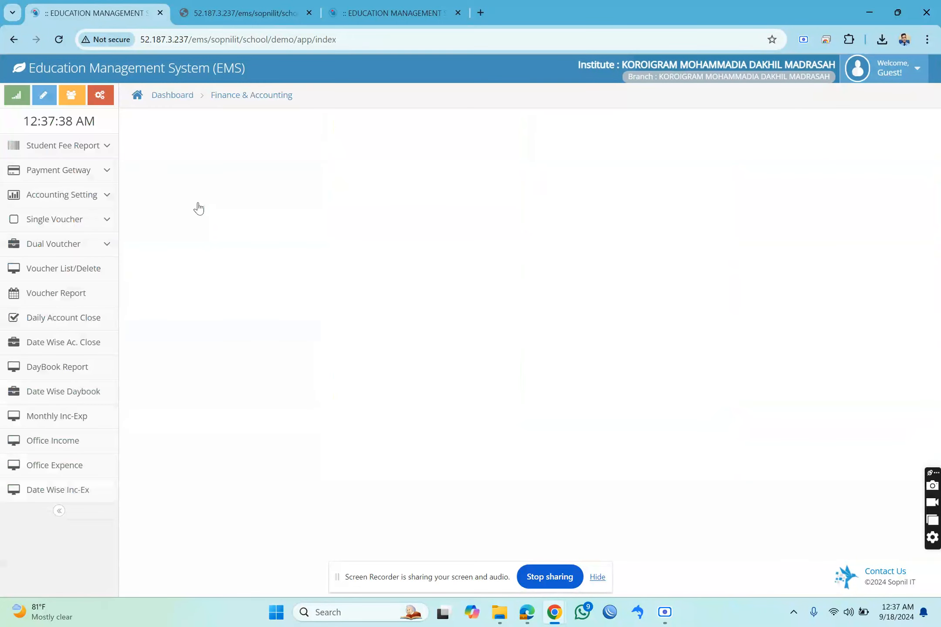
left_click(69, 150)
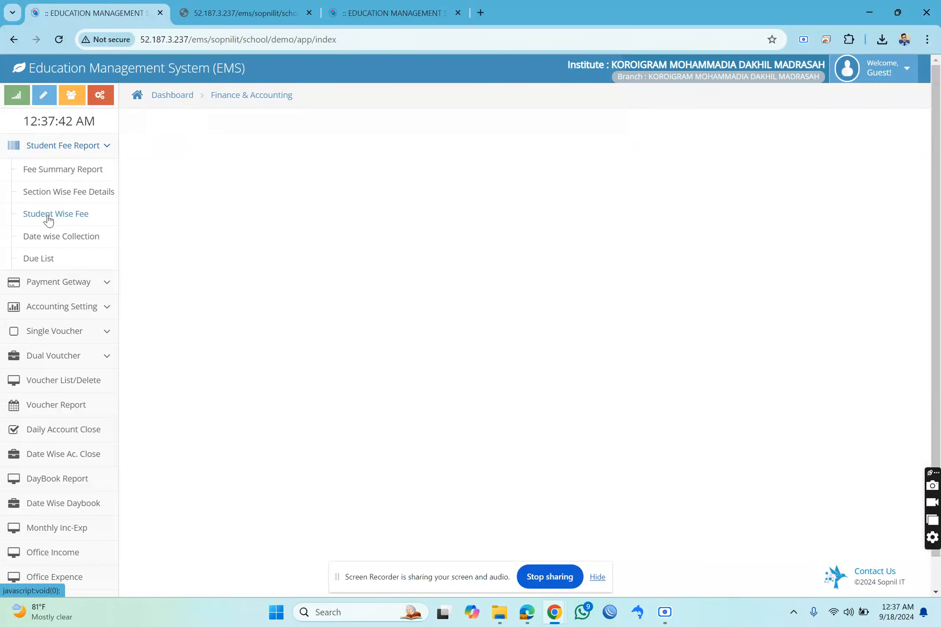
Generate the date-wise collection report for 18/09/2024 to 18/09/2024 and examine the day's total collection.
left_click(44, 238)
left_click(226, 183)
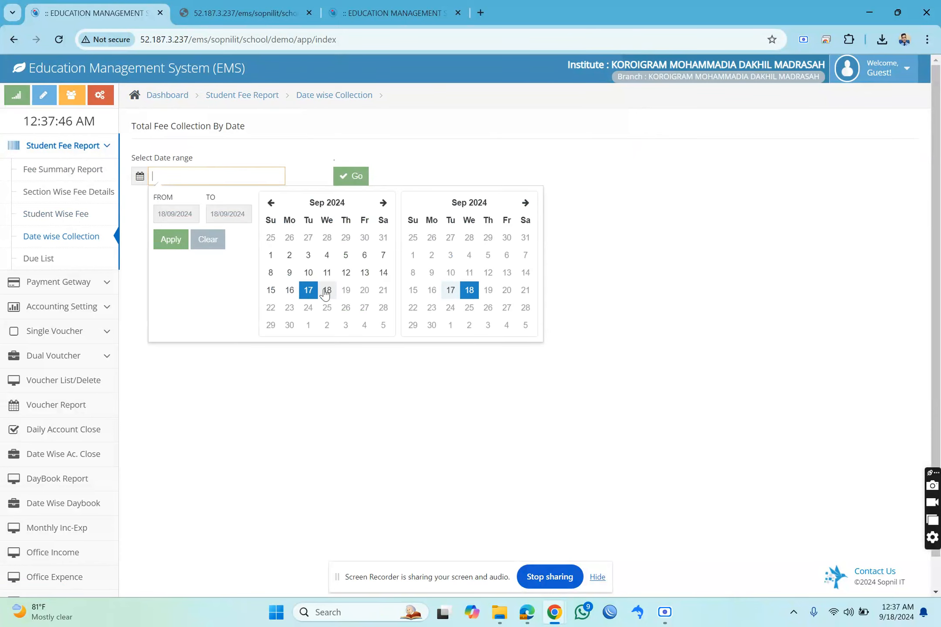
left_click(176, 238)
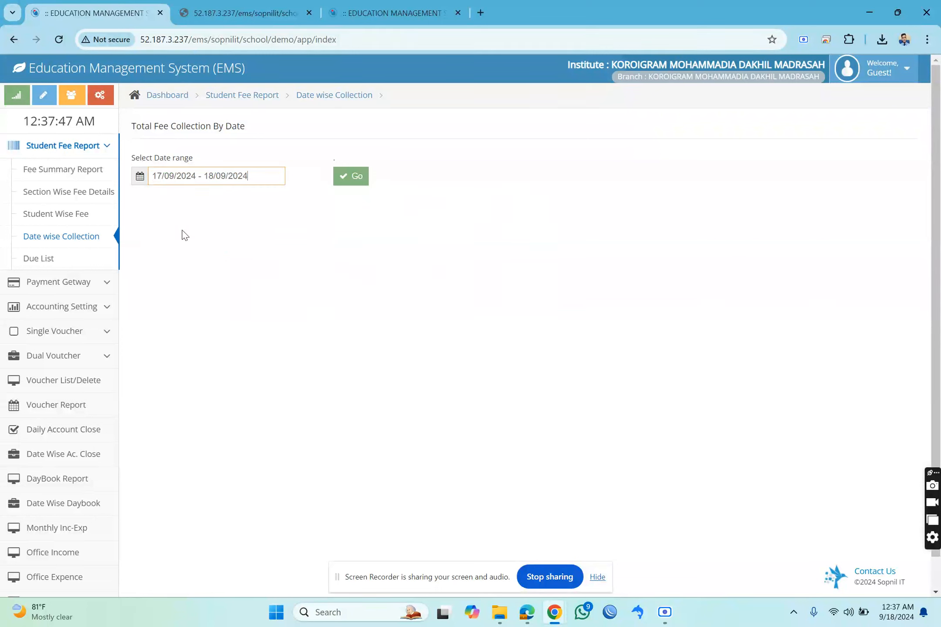
left_click(162, 176)
left_click(326, 290)
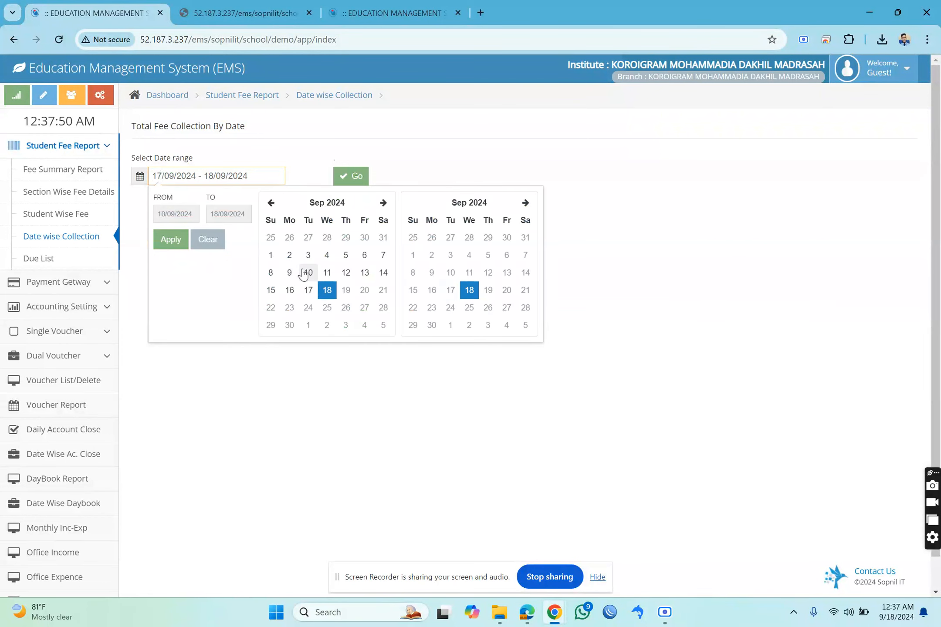
key("BackSpace")
type("8")
left_click(162, 240)
left_click(349, 176)
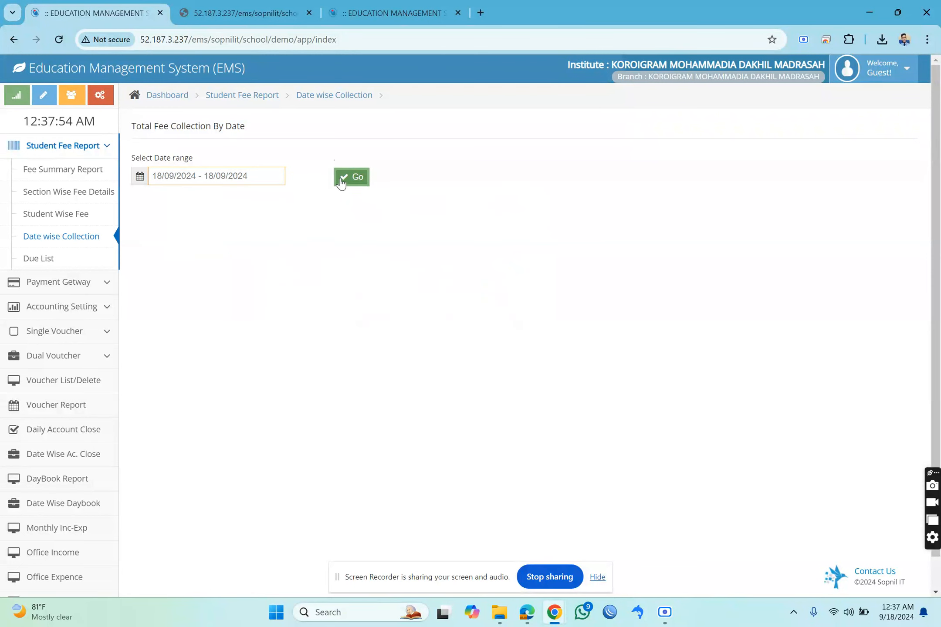
left_click_drag(305, 319, 371, 233)
left_click(443, 261)
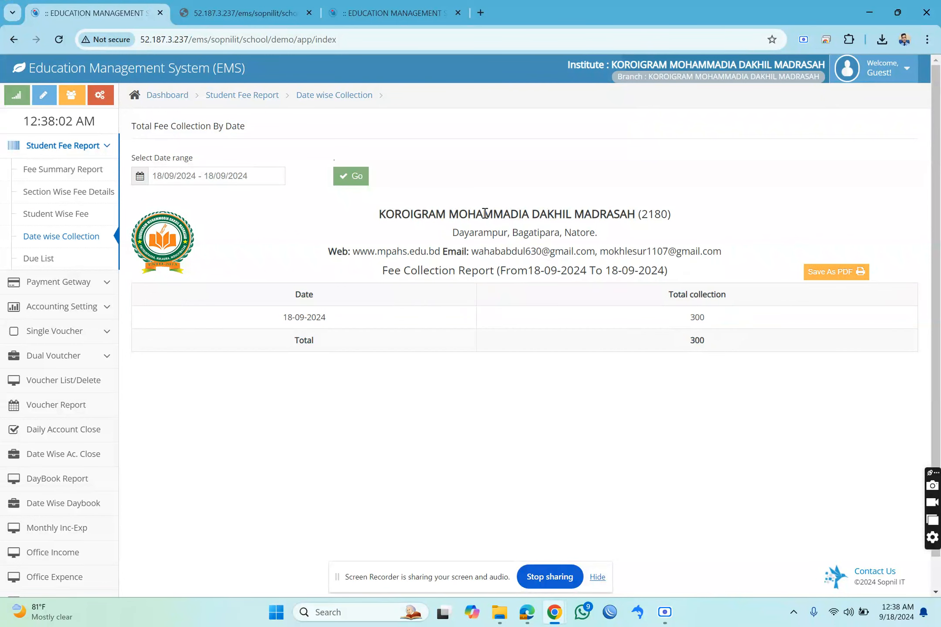
Run the Student Wise Fee report for the same student ID for 09/2024 and examine the total, due and paid amounts.
left_click(40, 260)
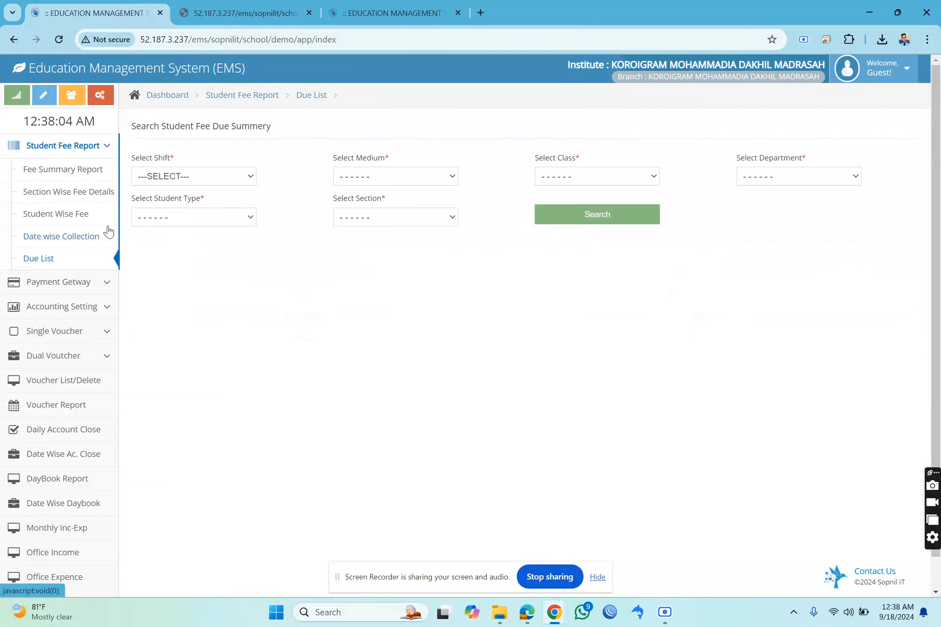
left_click(67, 218)
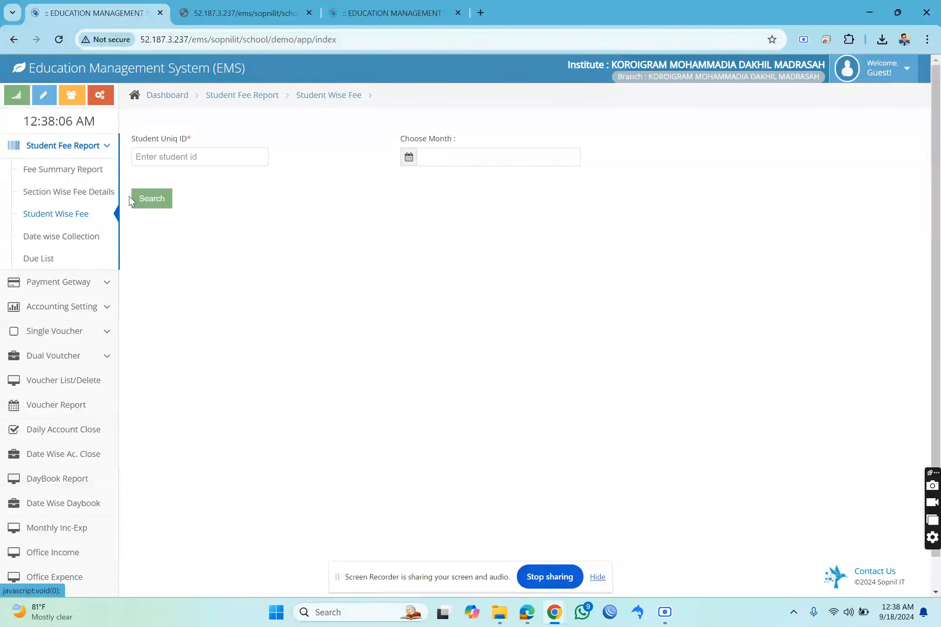
right_click(186, 159)
left_click(209, 283)
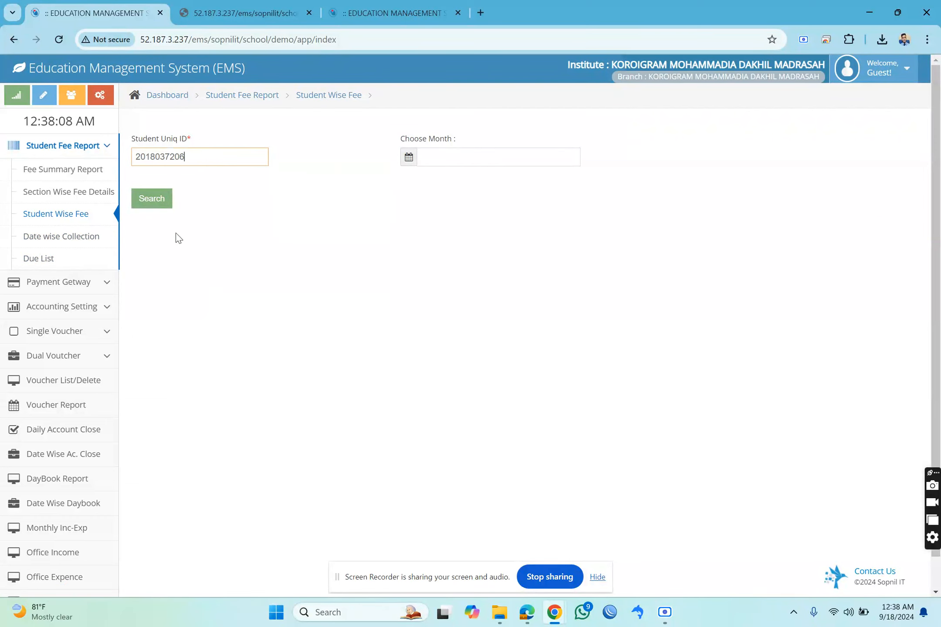
left_click(158, 213)
left_click(572, 118)
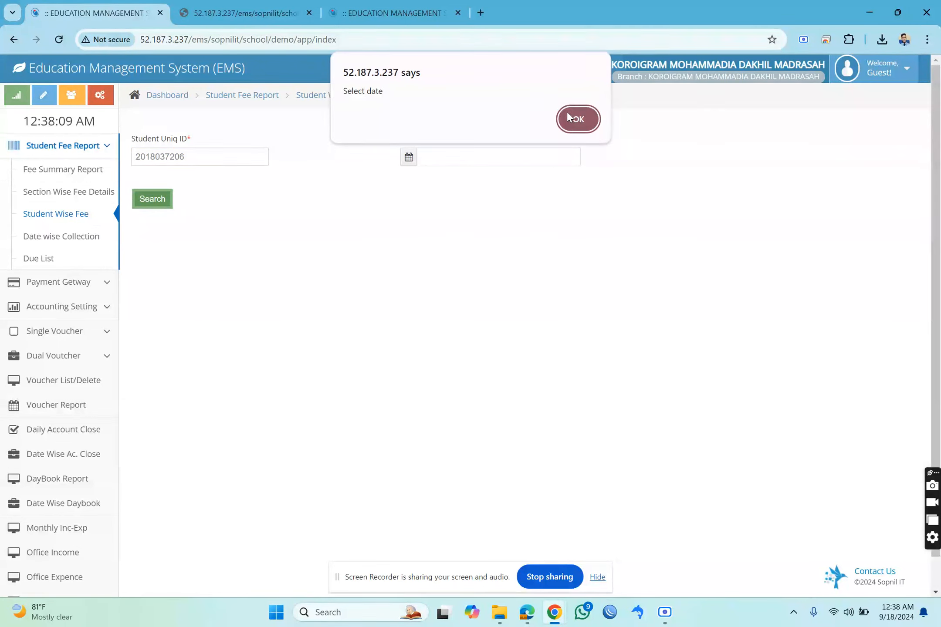
left_click(504, 161)
left_click(576, 272)
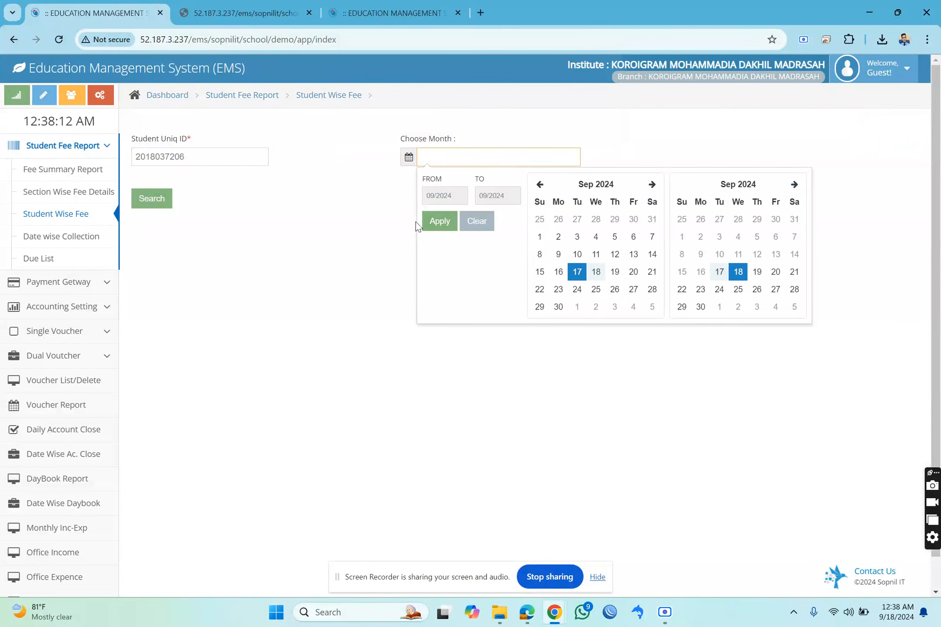
left_click(439, 221)
left_click(151, 199)
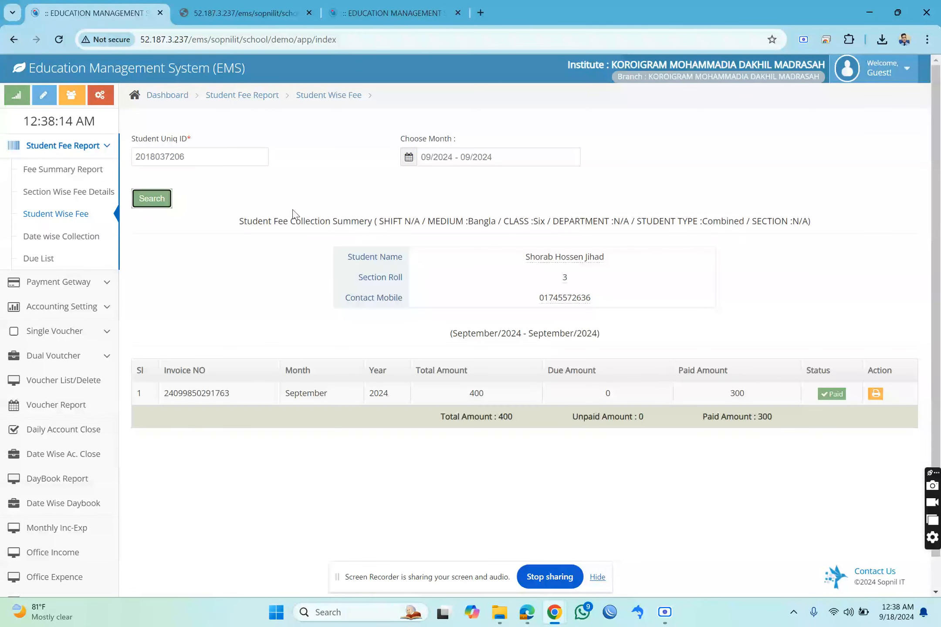
left_click_drag(471, 393, 719, 403)
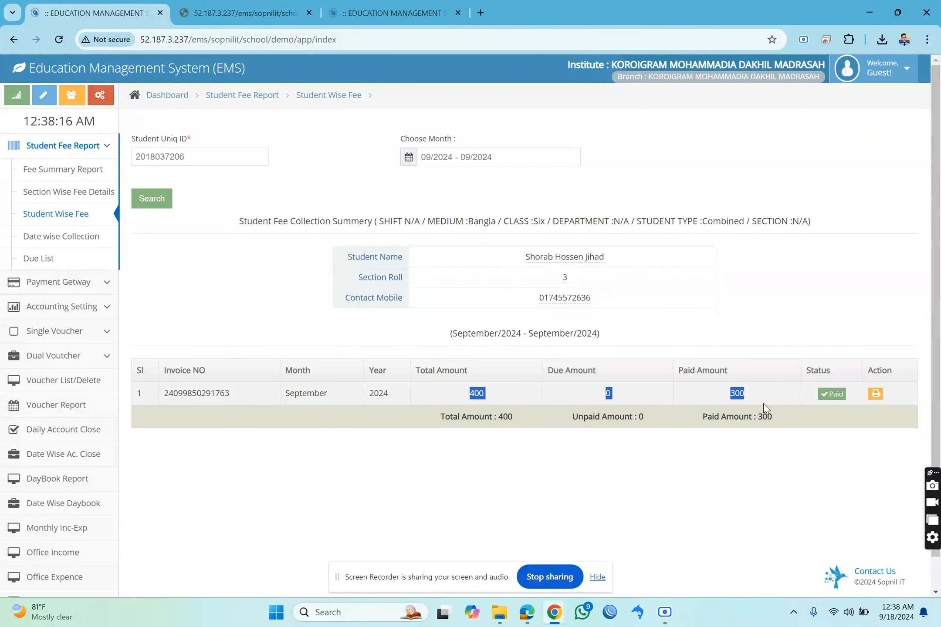
Try to open the September invoice's PDF from the report and go back to the dashboard, briefly viewing the Student Fee module.
left_click(876, 394)
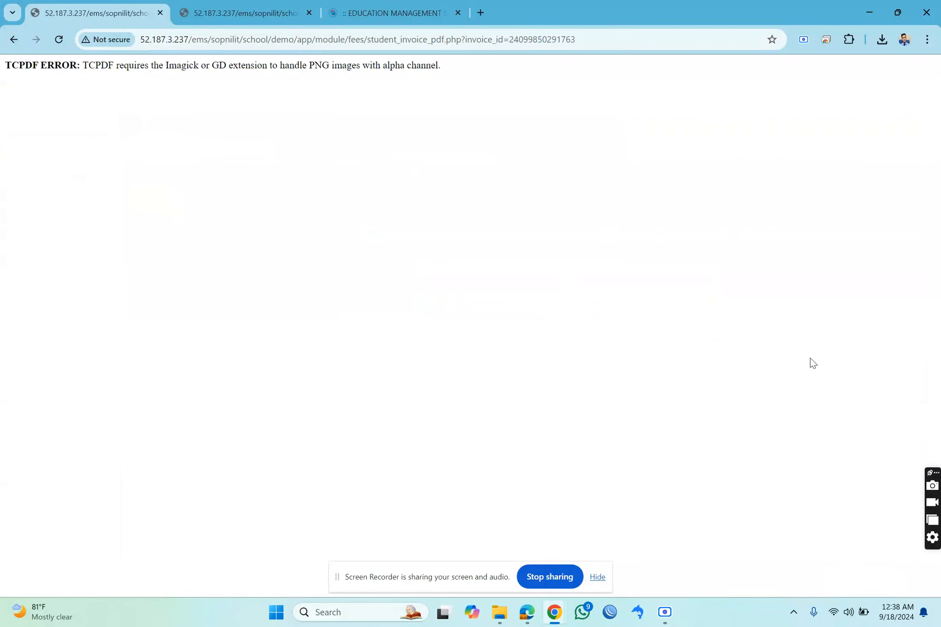
left_click(14, 40)
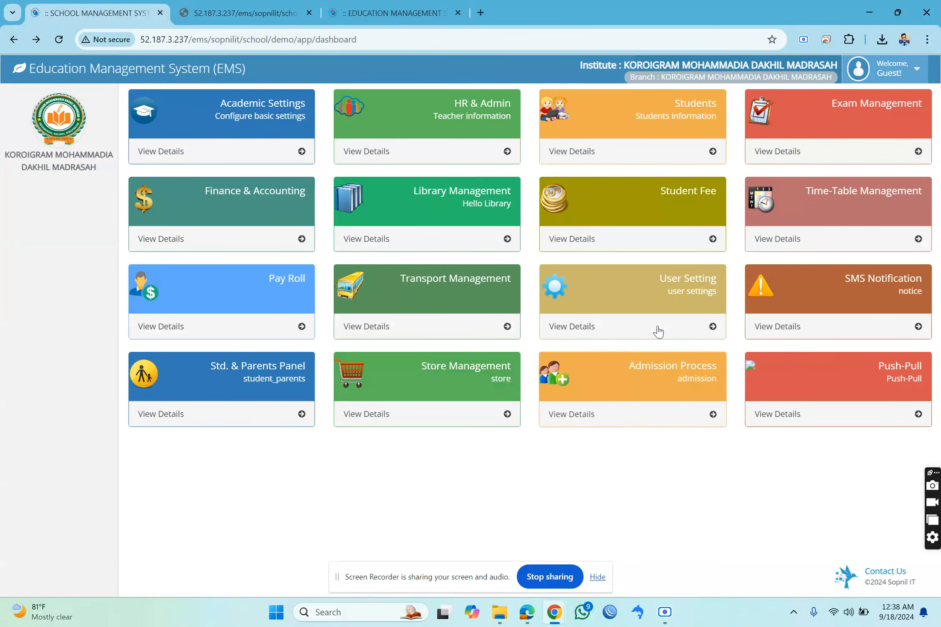
left_click(678, 229)
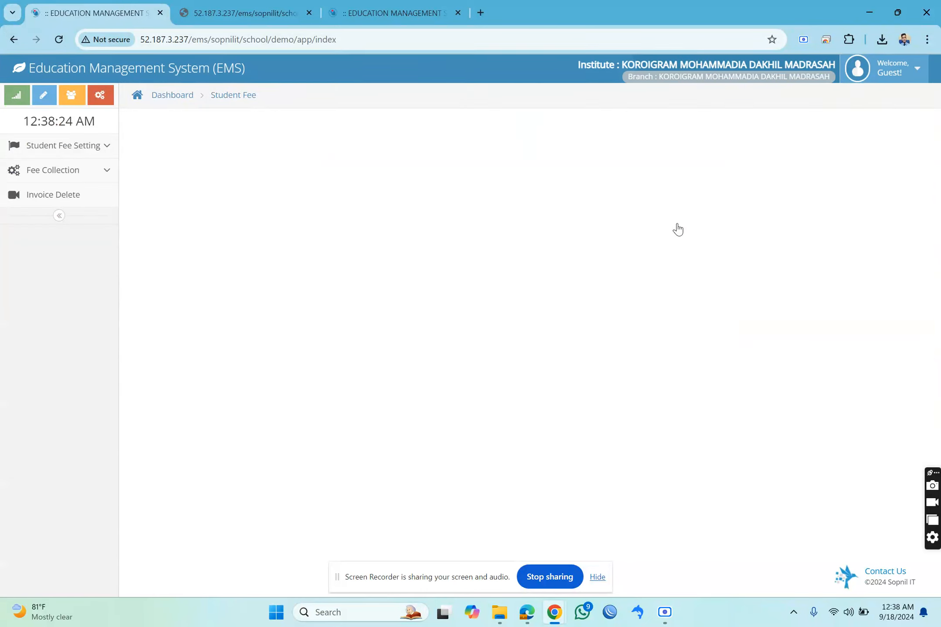
left_click(156, 96)
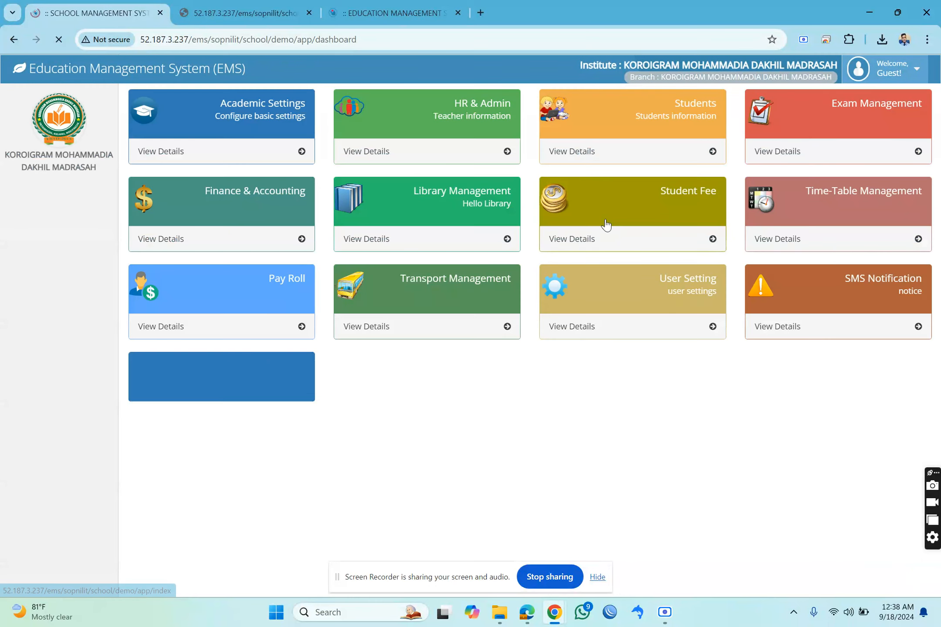